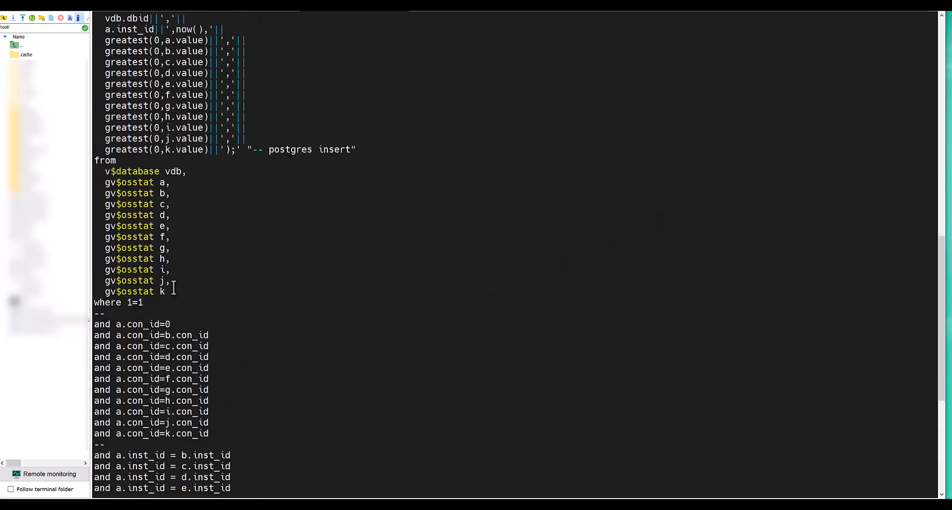
- Examine the script's gv$osstat aliases, join conditions, stat_name filters and ordering by a.inst_id
{"action": "left_click_drag", "start_coordinate": [172, 293], "coordinate": [97, 182]}
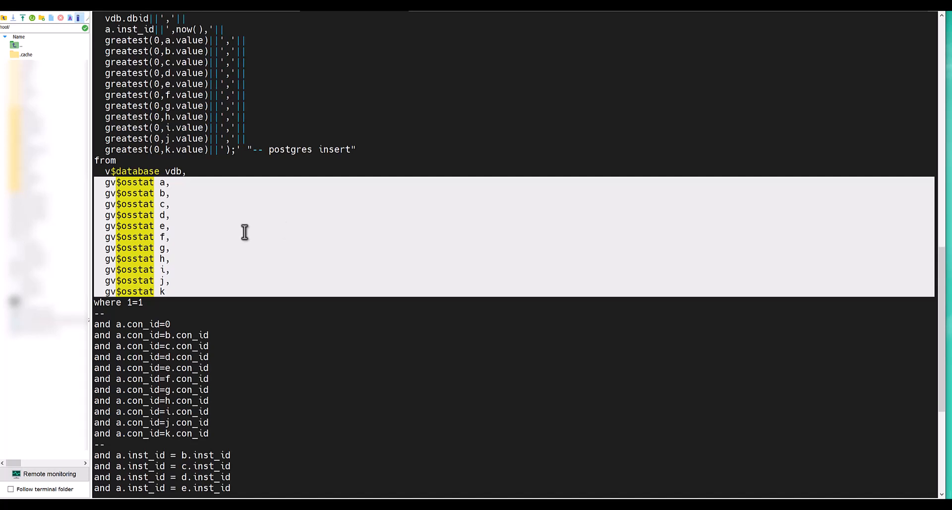
{"action": "scroll", "coordinate": [244, 232], "scroll_direction": "down", "scroll_amount": 6}
{"action": "scroll", "coordinate": [244, 232], "scroll_direction": "down", "scroll_amount": 2}
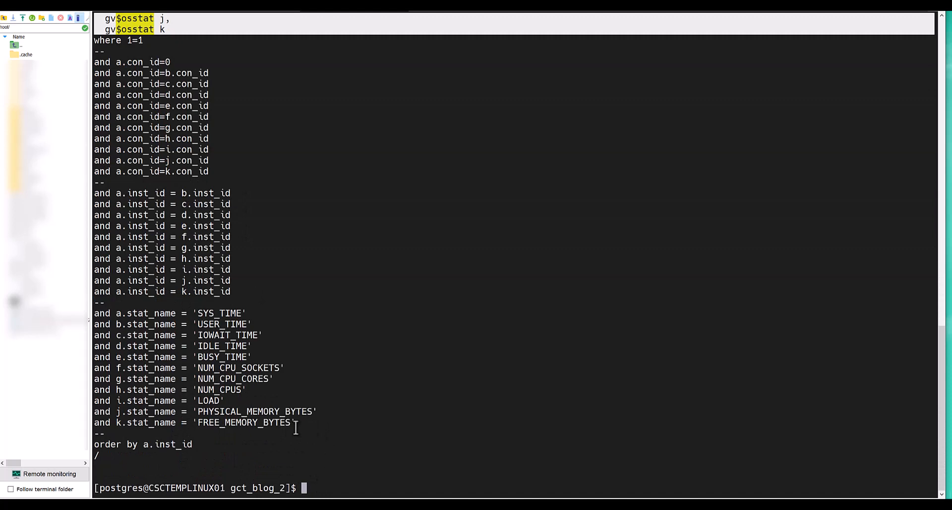
{"action": "left_click_drag", "start_coordinate": [299, 424], "coordinate": [94, 313]}
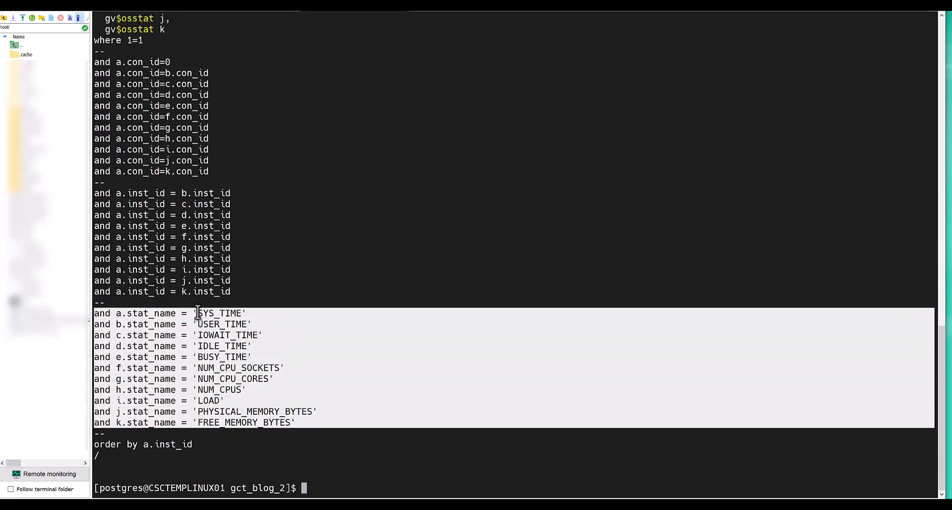
{"action": "left_click_drag", "start_coordinate": [209, 444], "coordinate": [90, 438]}
{"action": "scroll", "coordinate": [198, 425], "scroll_direction": "up", "scroll_amount": 5}
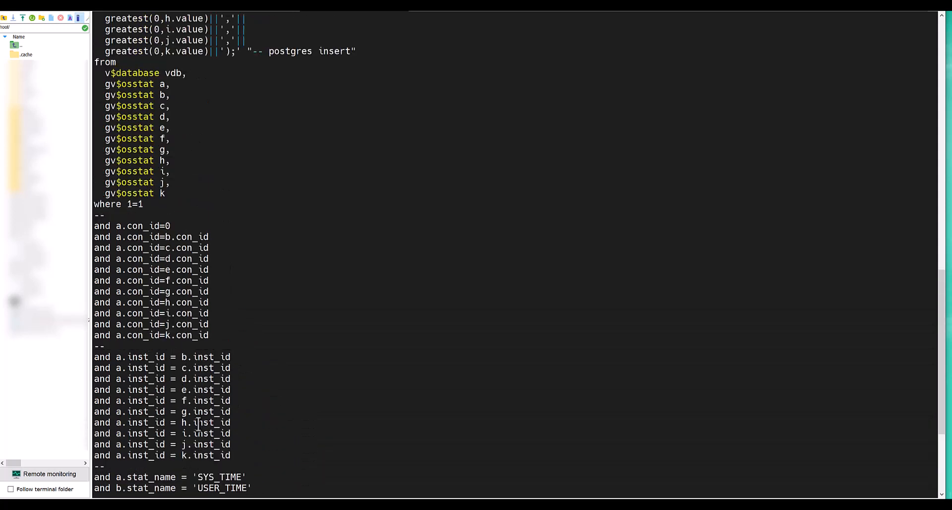
{"action": "scroll", "coordinate": [198, 424], "scroll_direction": "up", "scroll_amount": 4}
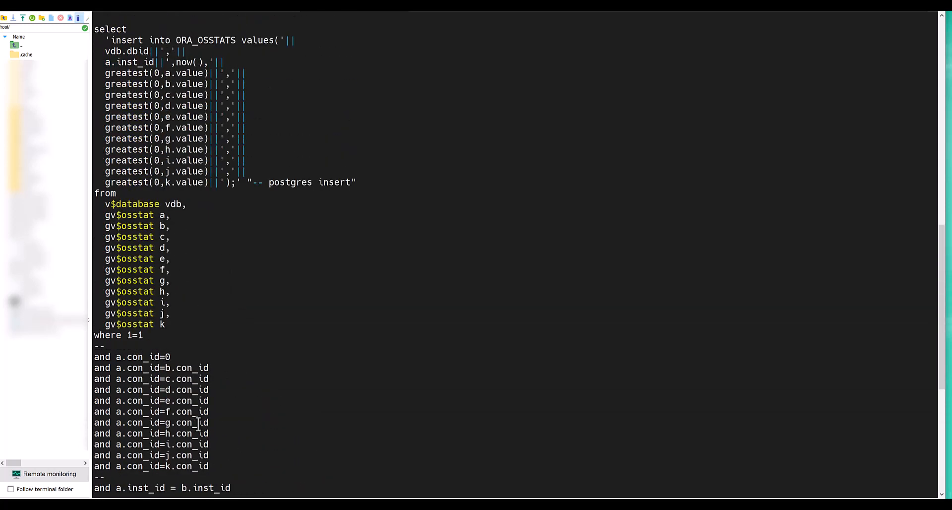
{"action": "scroll", "coordinate": [199, 424], "scroll_direction": "down", "scroll_amount": 9}
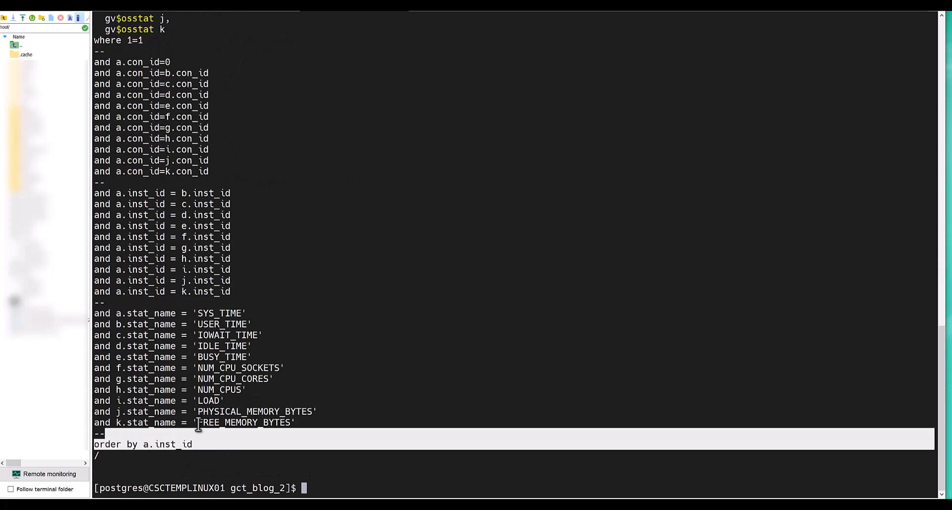
- Start SQL*Plus with the /nolog option and connect to the Oracle database by running the c script
{"action": "type", "text": "sqlplus /nolog"}
{"action": "key", "text": "Return"}
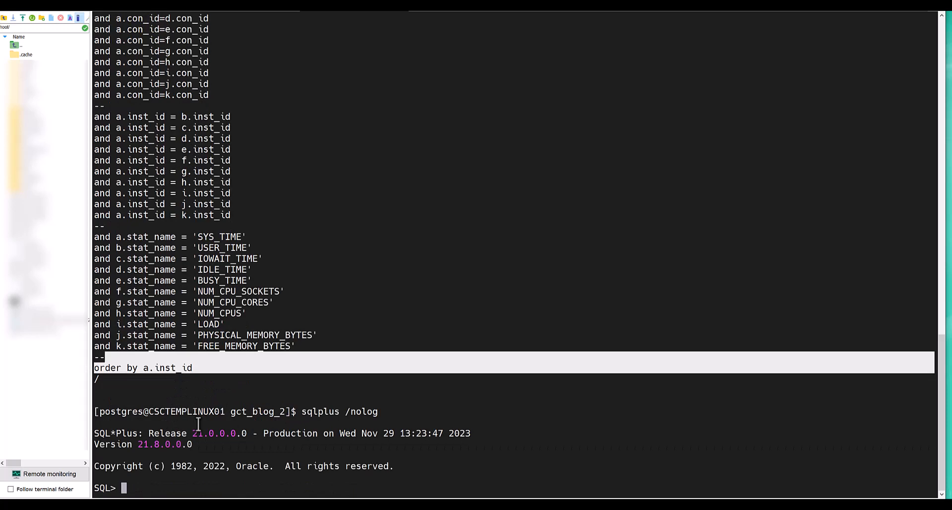
{"action": "type", "text": "@c"}
{"action": "key", "text": "Return"}
- Run the ora_read_osstats.sql script in SQL*Plus, reusing its file name from the earlier cat command
{"action": "scroll", "coordinate": [435, 260], "scroll_direction": "up", "scroll_amount": 10}
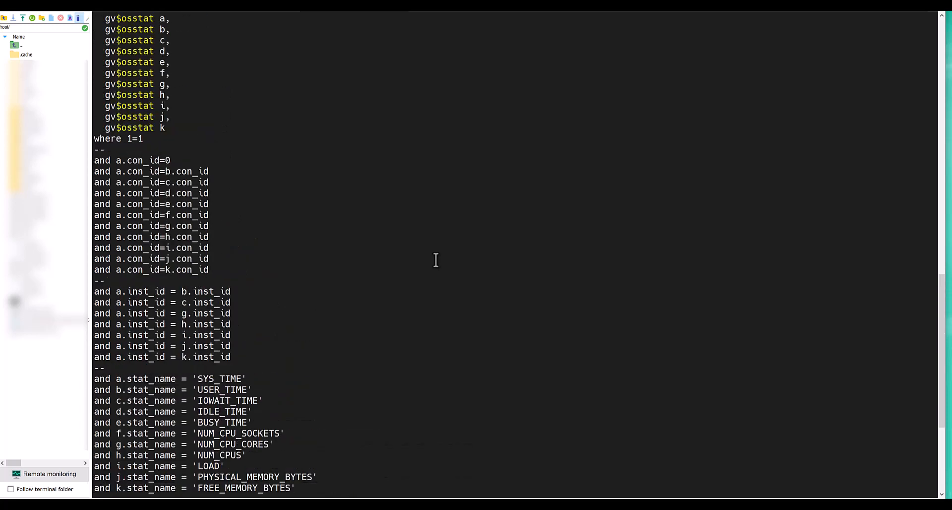
{"action": "scroll", "coordinate": [436, 260], "scroll_direction": "up", "scroll_amount": 9}
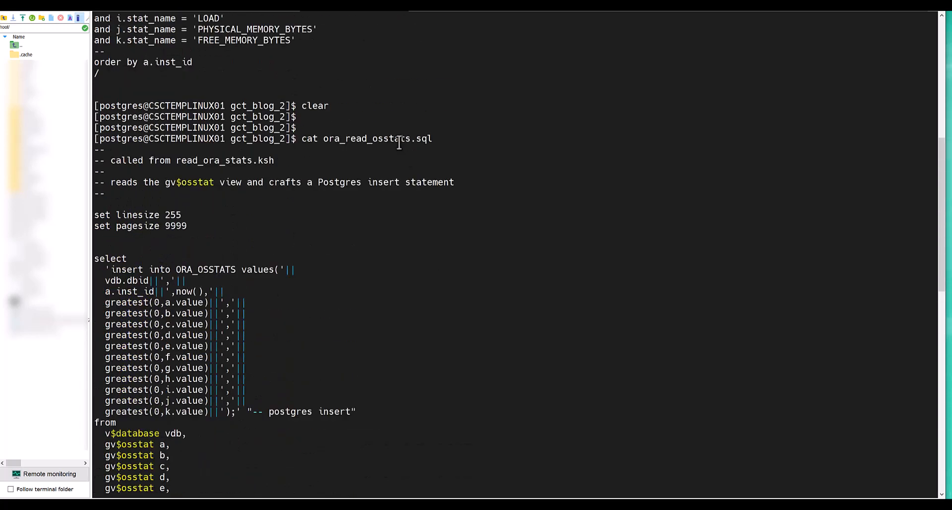
{"action": "double_click", "coordinate": [399, 139]}
{"action": "scroll", "coordinate": [399, 142], "scroll_direction": "down", "scroll_amount": 19}
{"action": "type", "text": "@"}
{"action": "right_click", "coordinate": [399, 142]}
{"action": "key", "text": "Return"}
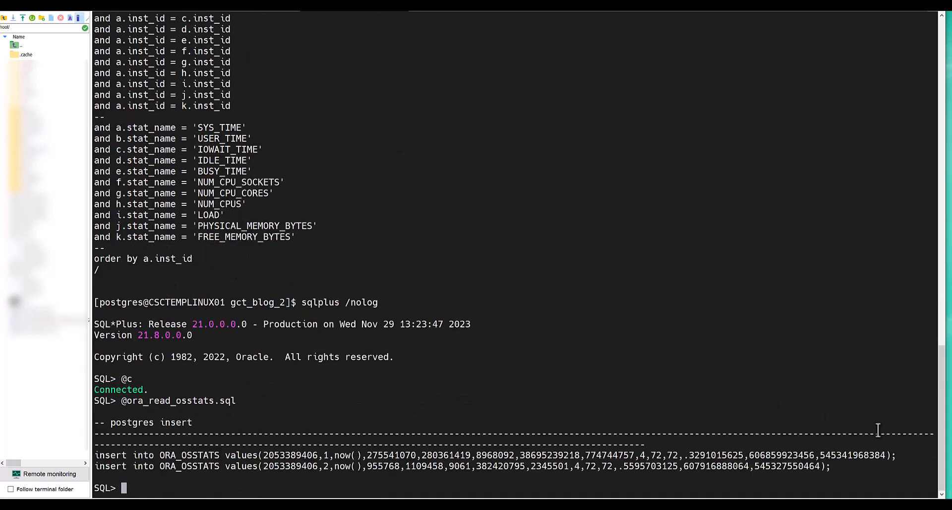
- Copy the two generated ORA_OSSTATS insert statements and exit SQL*Plus
{"action": "left_click_drag", "start_coordinate": [833, 466], "coordinate": [97, 455]}
{"action": "key", "text": "ctrl+c"}
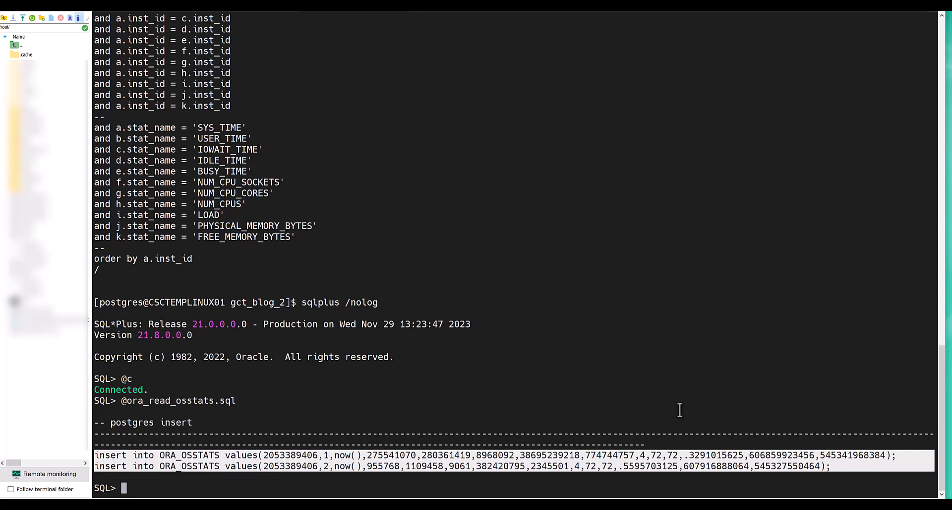
{"action": "type", "text": "exit"}
{"action": "key", "text": "Return"}
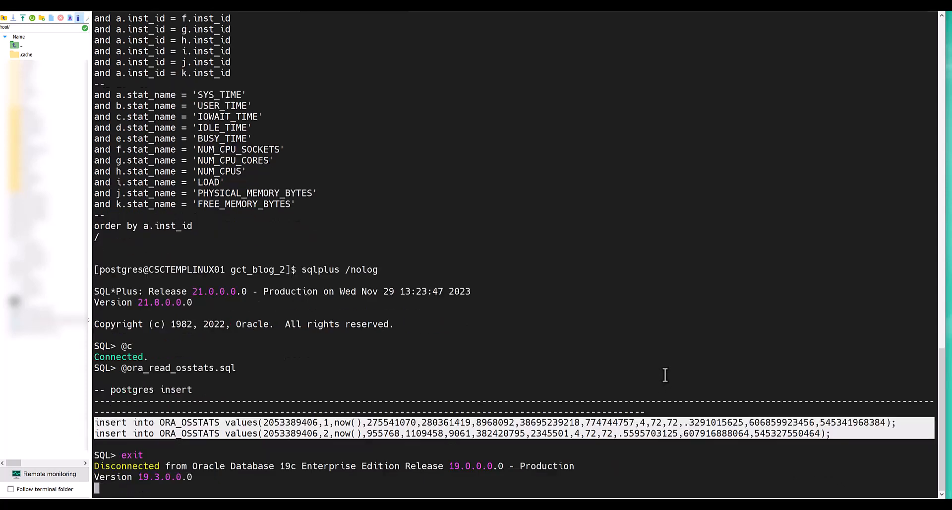
- Open the graham1 PostgreSQL database with psql
{"action": "type", "text": "p"}
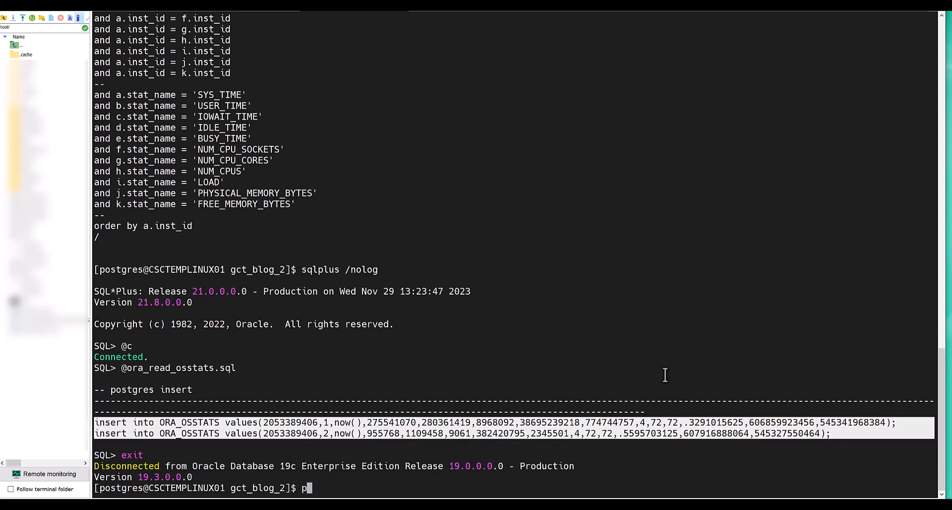
{"action": "type", "text": "sql -d graham1"}
{"action": "key", "text": "Return"}
- Copy both generated ORA_OSSTATS insert statements from the terminal output and execute them in psql
{"action": "left_click", "coordinate": [811, 432]}
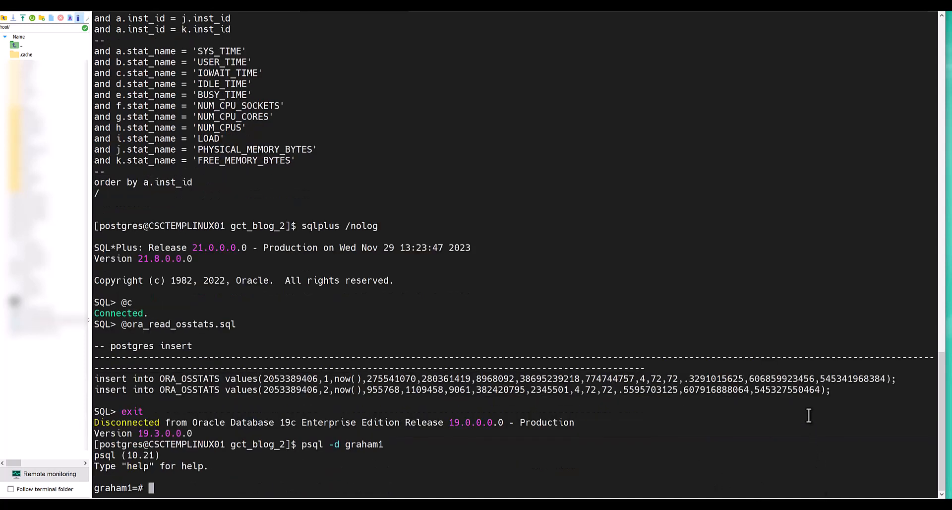
{"action": "left_click_drag", "start_coordinate": [829, 394], "coordinate": [63, 378]}
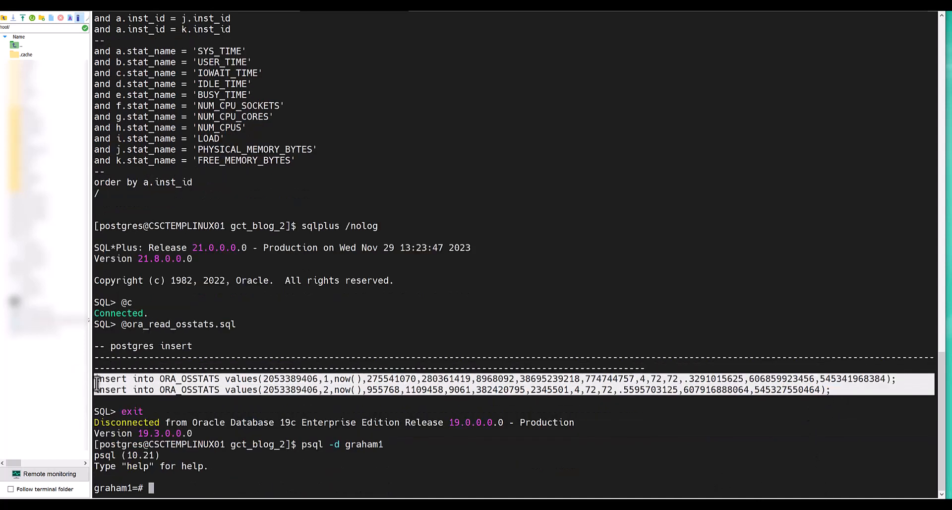
{"action": "right_click", "coordinate": [277, 346]}
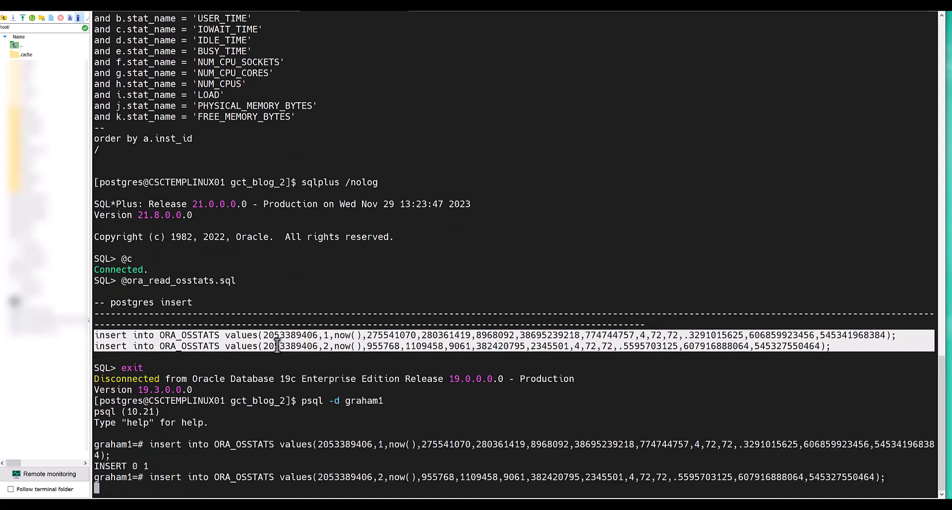
{"action": "left_click", "coordinate": [419, 324]}
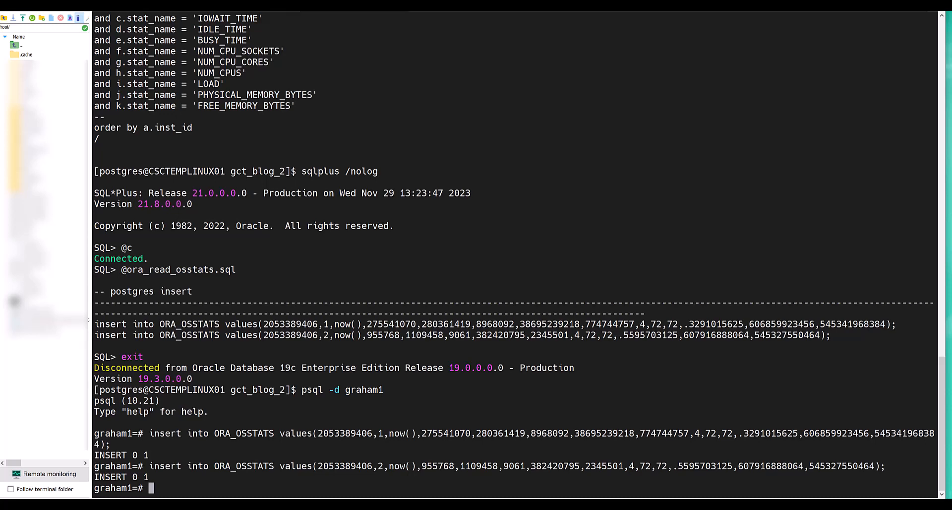
- Paste and run the mystats statement that inserts differences between the two latest ORA_OSSTATS samples into ORA_OSSTATS_DELTA
{"action": "key", "text": "alt+Tab"}
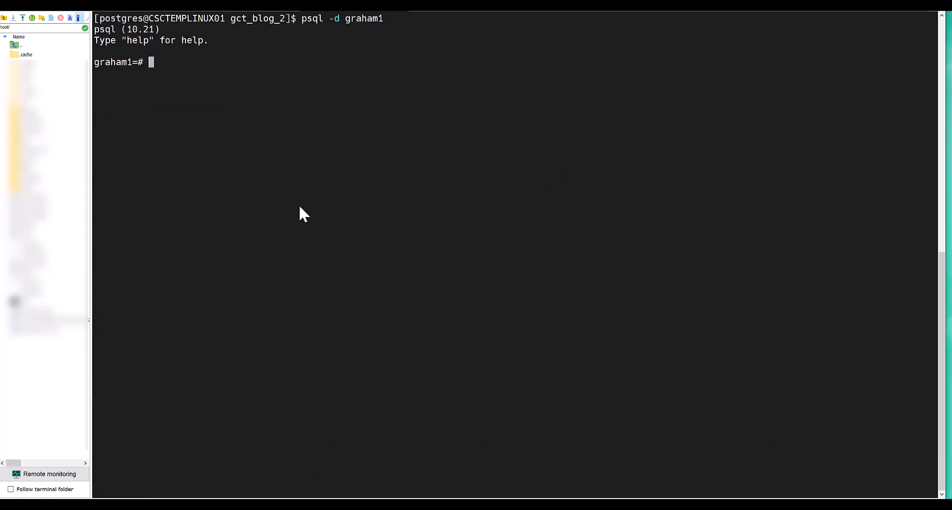
{"action": "right_click", "coordinate": [302, 194]}
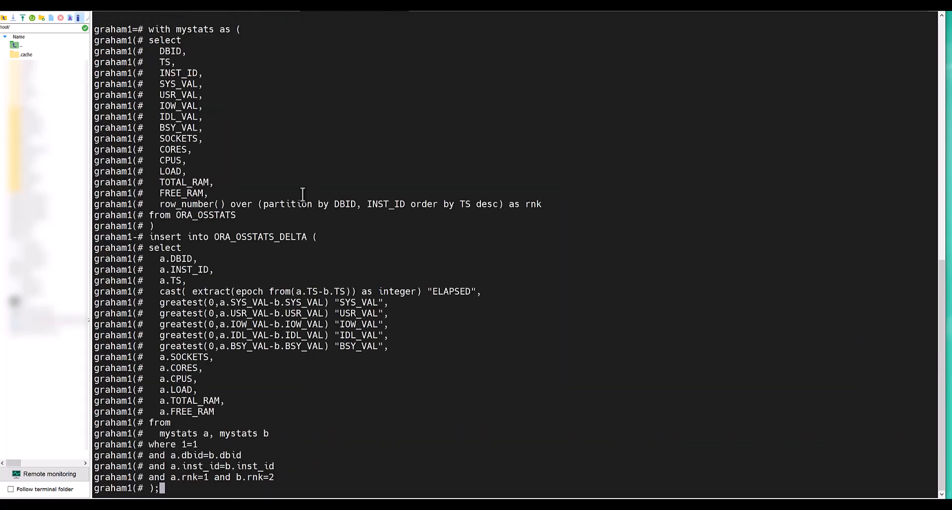
{"action": "key", "text": "Return"}
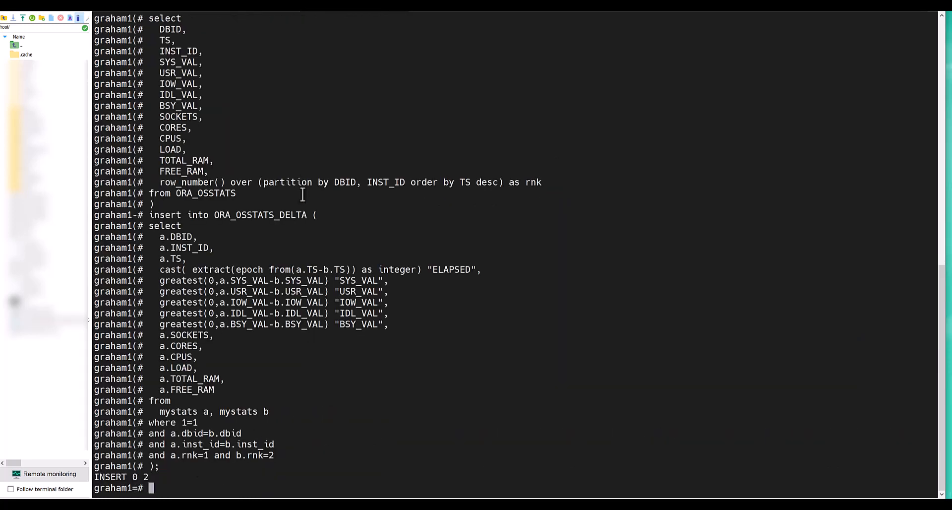
- Query all rows of ORA_OSSTATS_DELTA ordered by ts
{"action": "type", "text": "select * from"}
{"action": "double_click", "coordinate": [254, 217]}
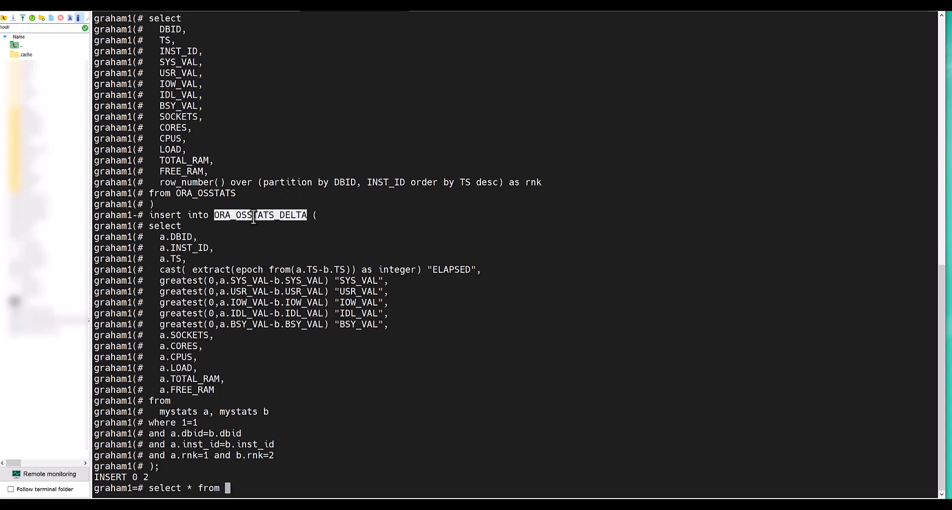
{"action": "right_click", "coordinate": [254, 217]}
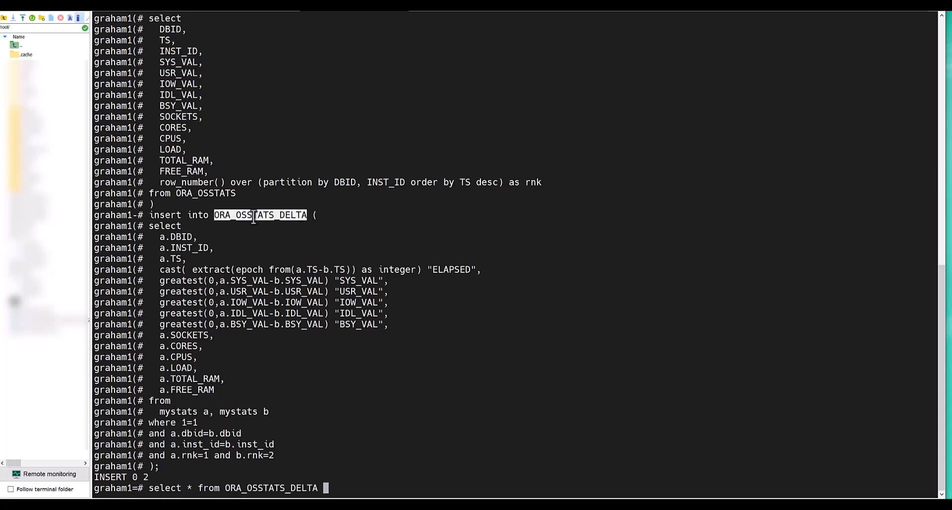
{"action": "type", "text": "order by ts;"}
{"action": "key", "text": "Return"}
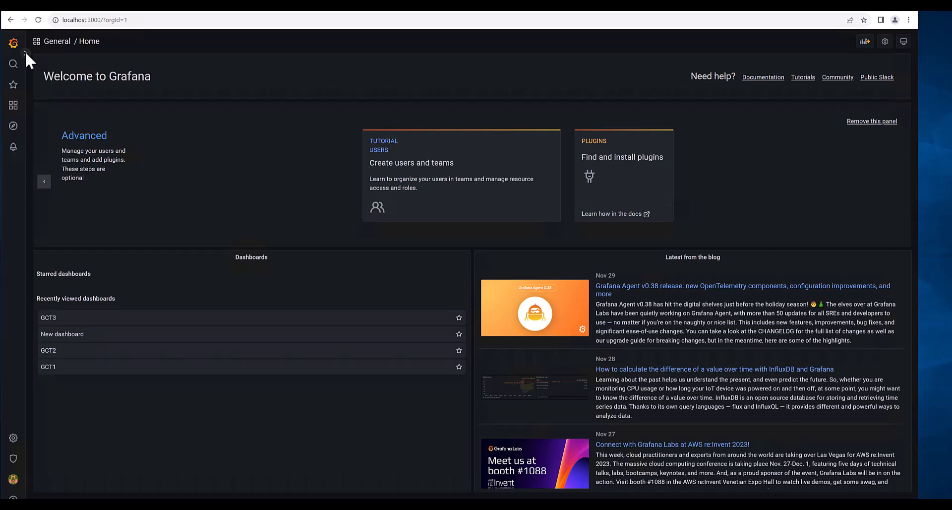
- In Grafana, create a new dashboard and add a new panel to it
{"action": "left_click", "coordinate": [25, 52]}
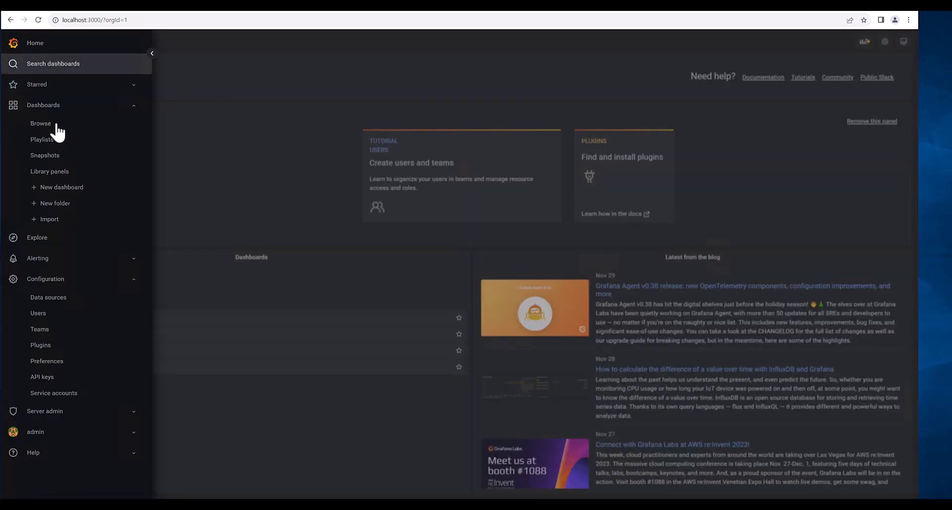
{"action": "left_click", "coordinate": [62, 188]}
{"action": "left_click", "coordinate": [196, 104]}
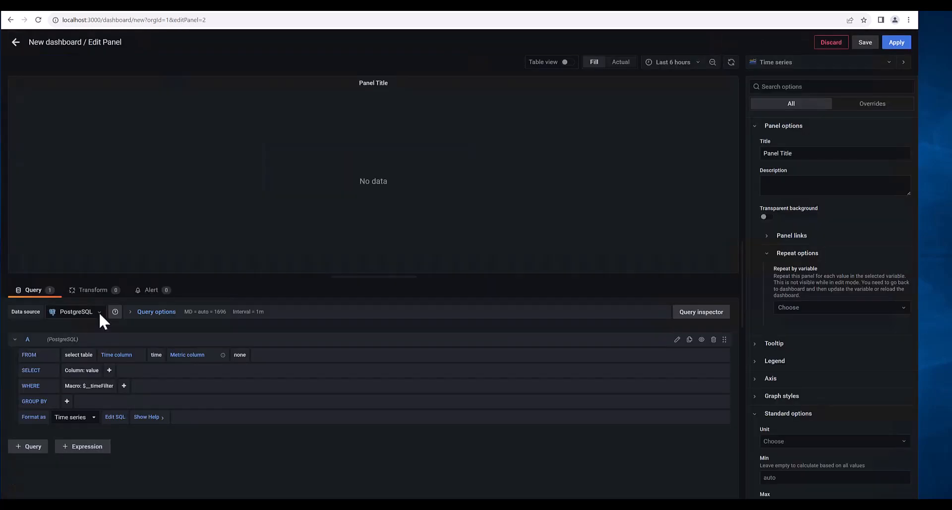
- Set the panel's data source to PostgreSQLGCT and its visualization to Bar gauge
{"action": "left_click", "coordinate": [99, 312]}
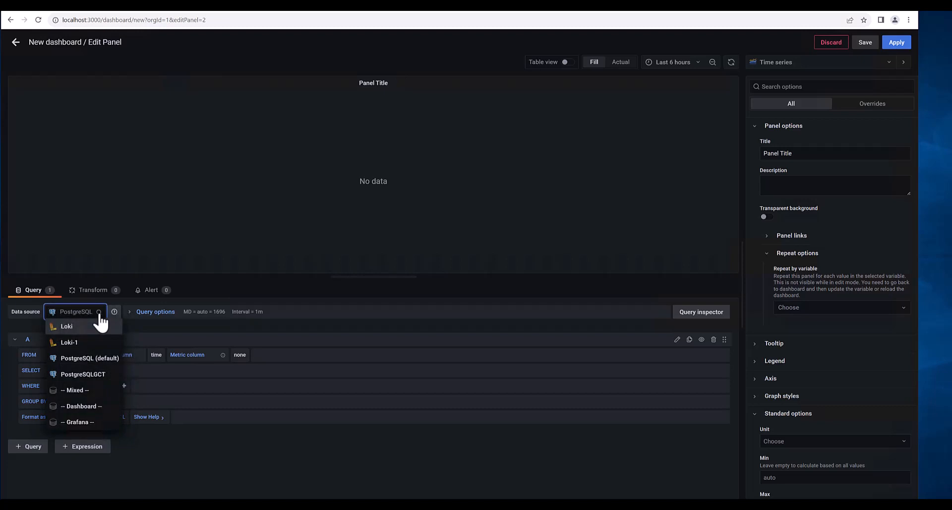
{"action": "left_click", "coordinate": [94, 377]}
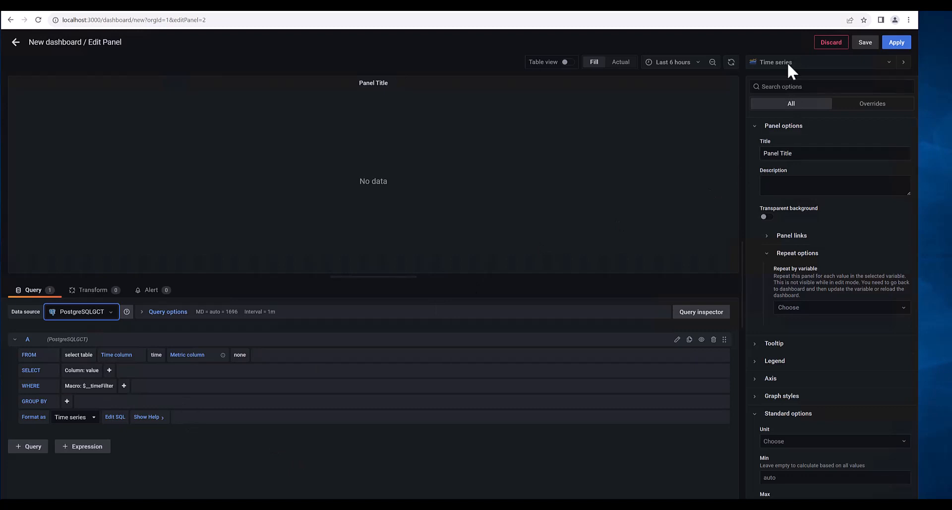
{"action": "left_click", "coordinate": [849, 62]}
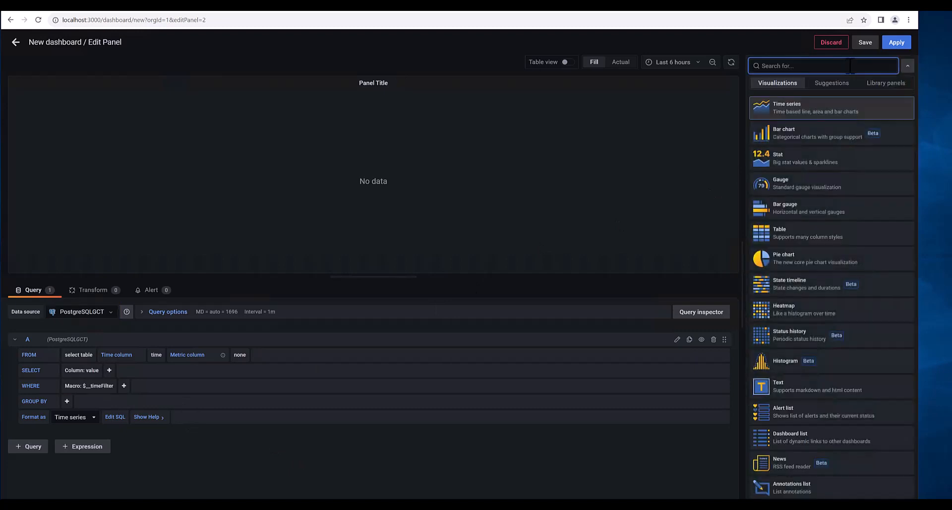
{"action": "left_click", "coordinate": [792, 212]}
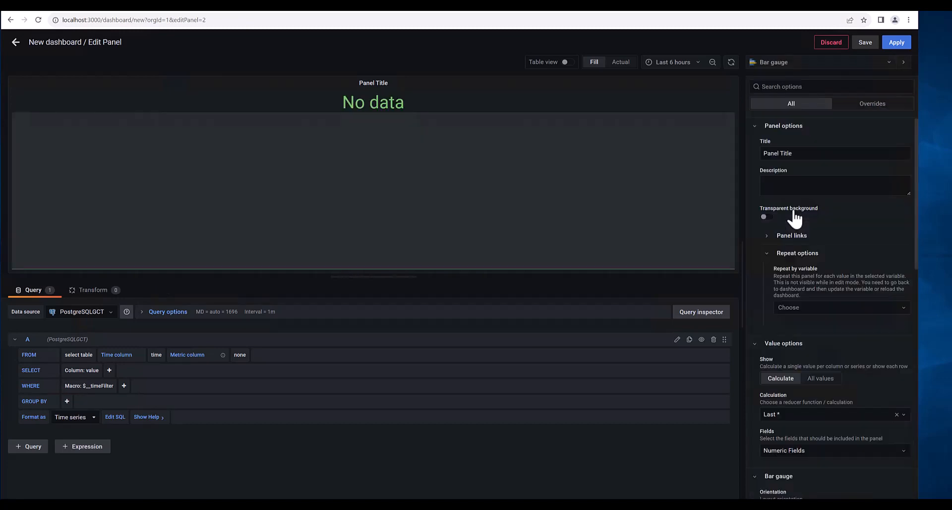
- Set query A to read from the ora_osstats_delta table with ts as its time column
{"action": "left_click", "coordinate": [79, 355]}
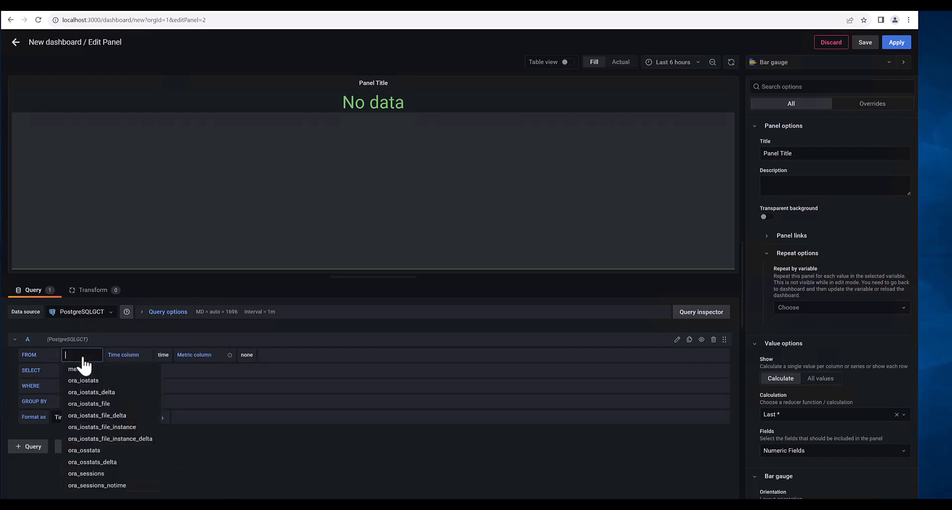
{"action": "left_click", "coordinate": [100, 465]}
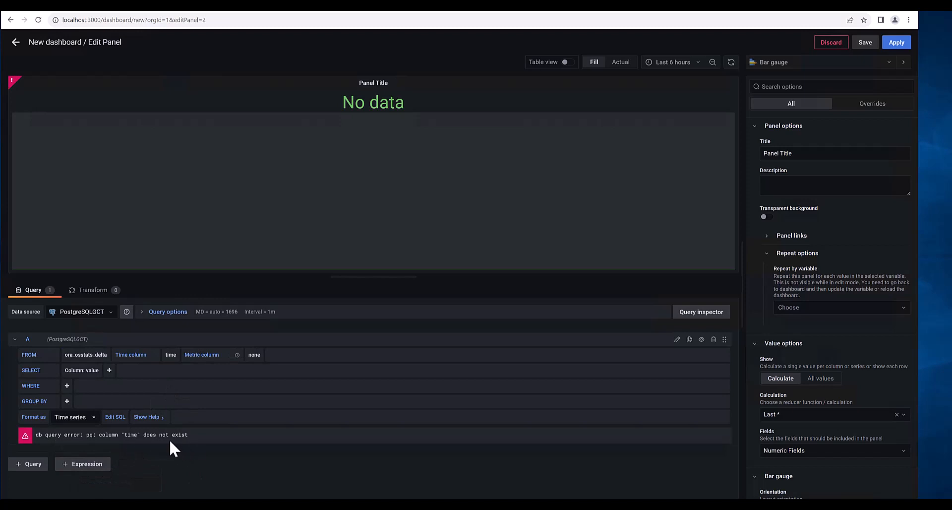
{"action": "left_click", "coordinate": [171, 354]}
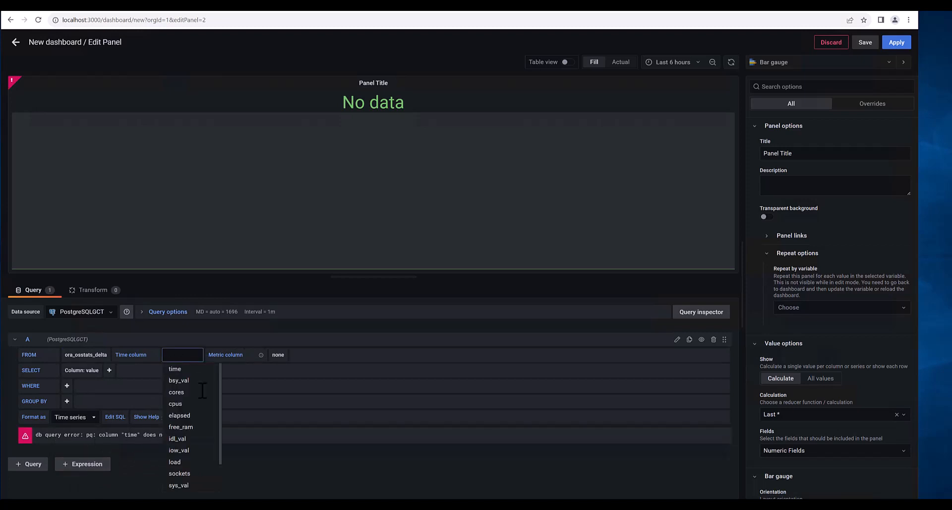
{"action": "scroll", "coordinate": [220, 454], "scroll_direction": "down", "scroll_amount": 1}
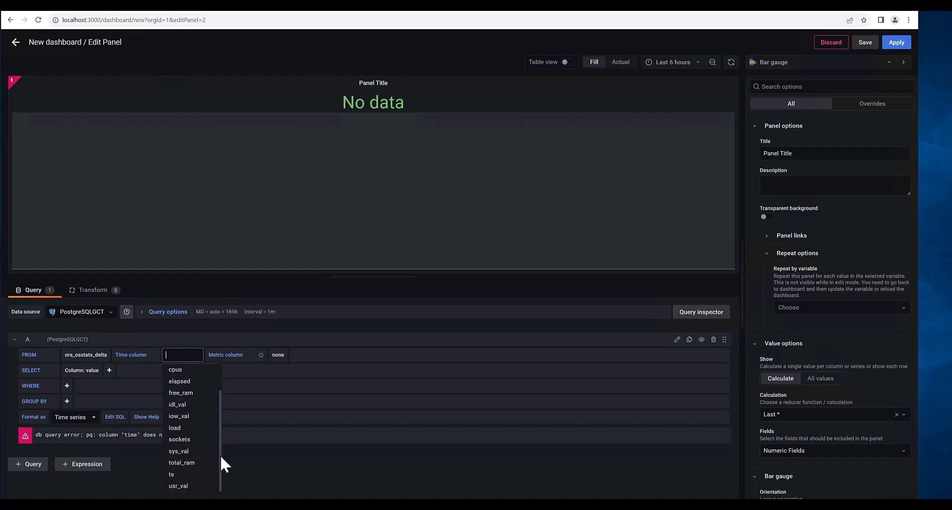
{"action": "left_click", "coordinate": [175, 474]}
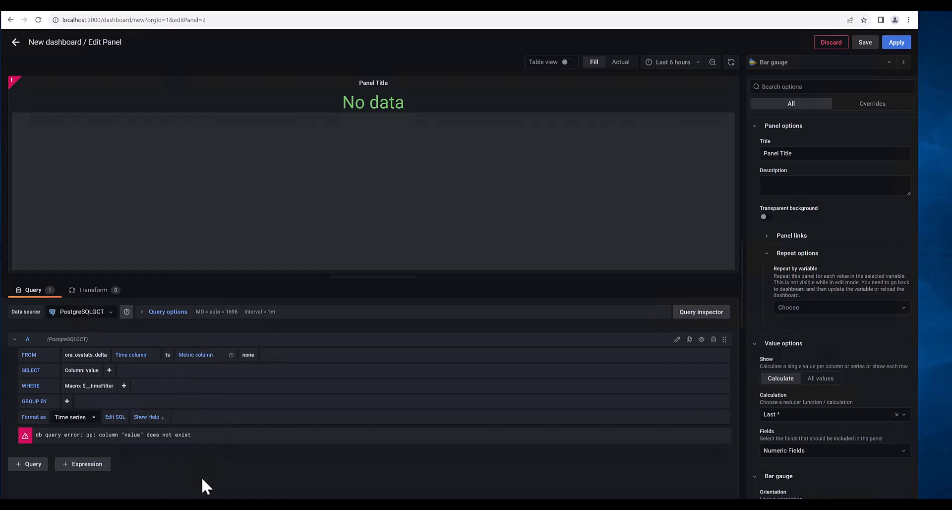
- Set query A's selected column to idl_val
{"action": "left_click", "coordinate": [90, 370]}
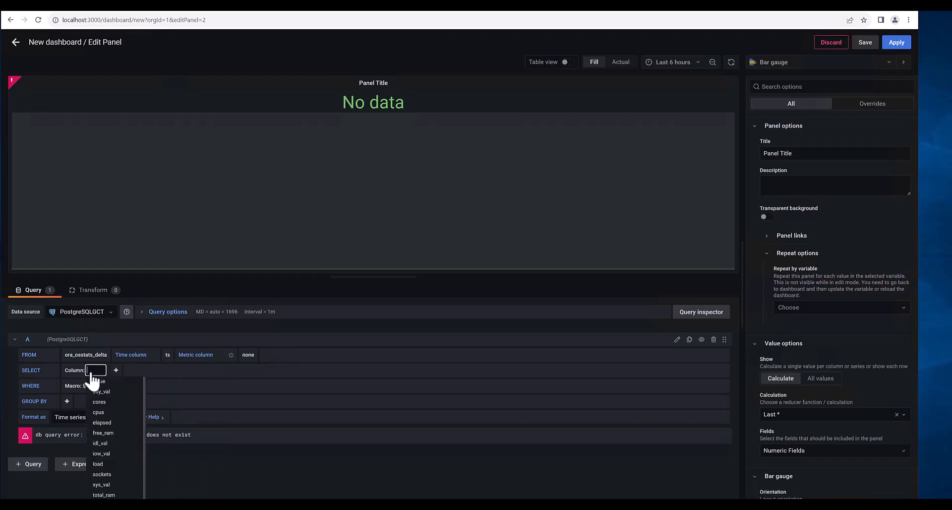
{"action": "type", "text": "idl_"}
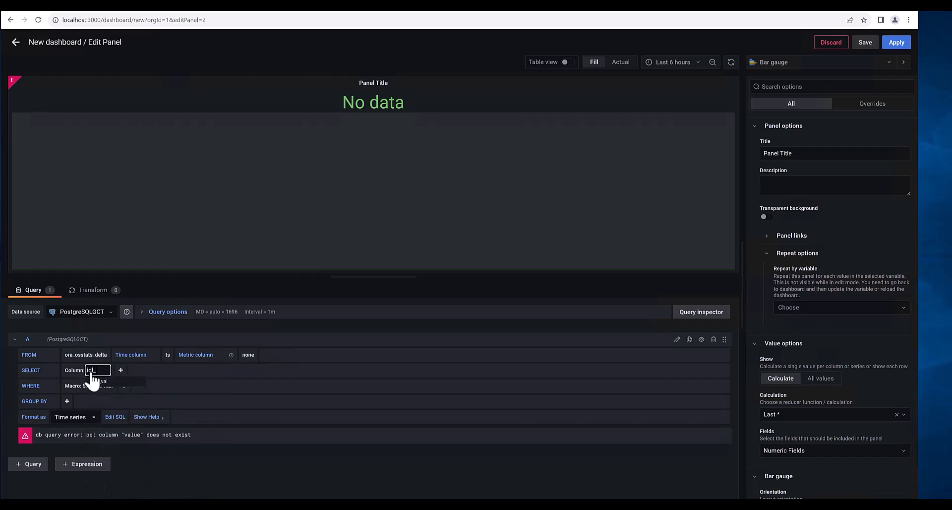
{"action": "type", "text": "val"}
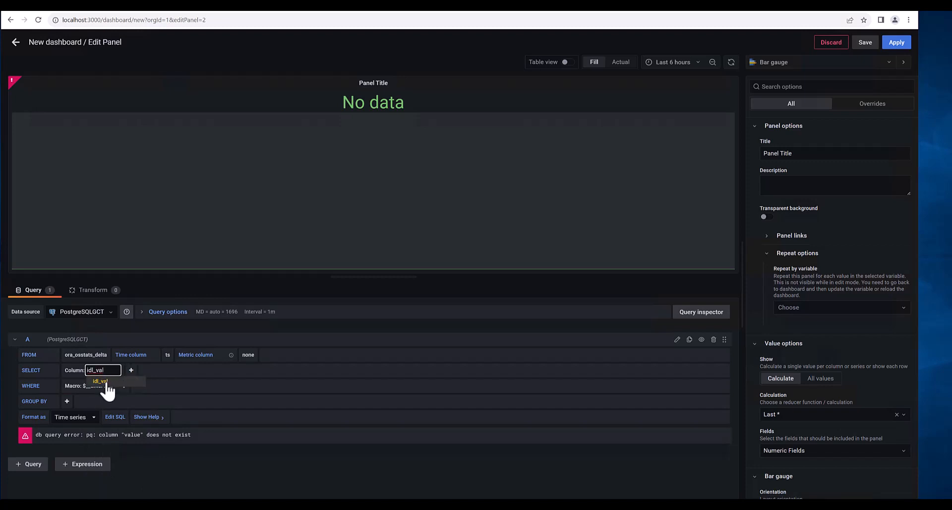
{"action": "left_click", "coordinate": [102, 382]}
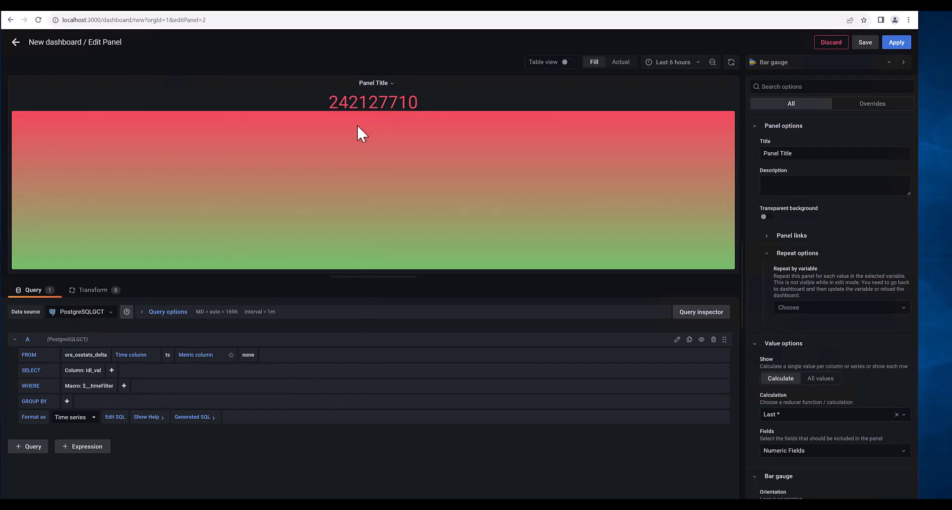
- Edit query A as SQL to select (idl_val/(idl_val+bsy_val))*100 instead of idl_val, rerun it and apply the panel
{"action": "left_click", "coordinate": [117, 418]}
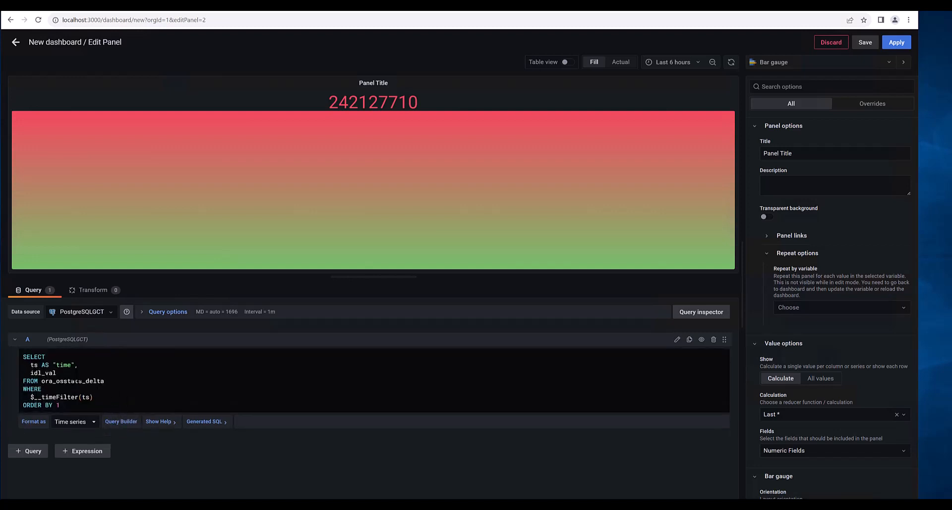
{"action": "type", "text": "/(idl_val+bsy_val)"}
{"action": "left_click", "coordinate": [31, 373]}
{"action": "type", "text": "("}
{"action": "left_click", "coordinate": [141, 372]}
{"action": "type", "text": "*100"}
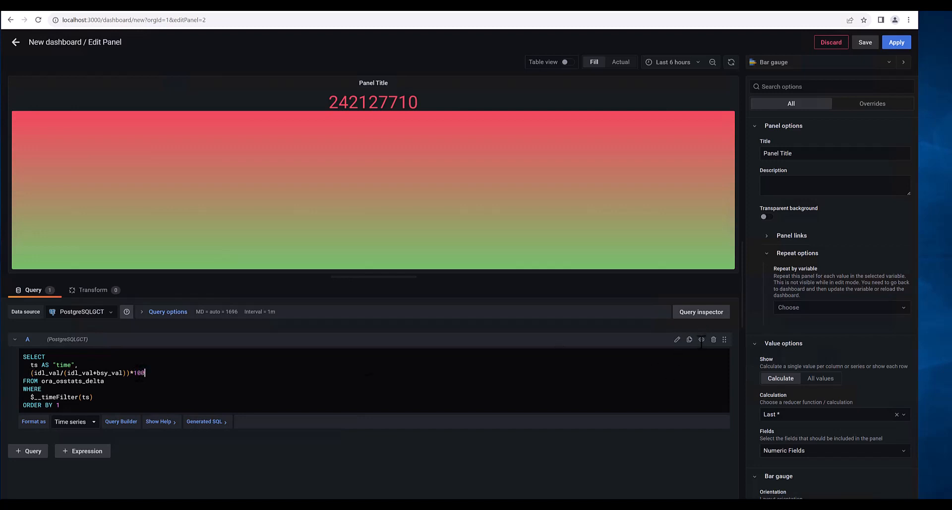
{"action": "left_click", "coordinate": [702, 340]}
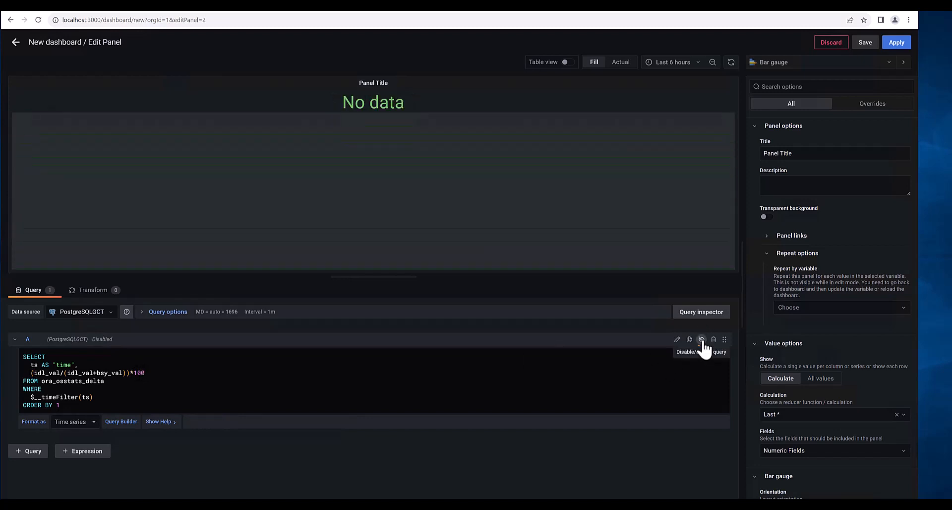
{"action": "left_click", "coordinate": [701, 340]}
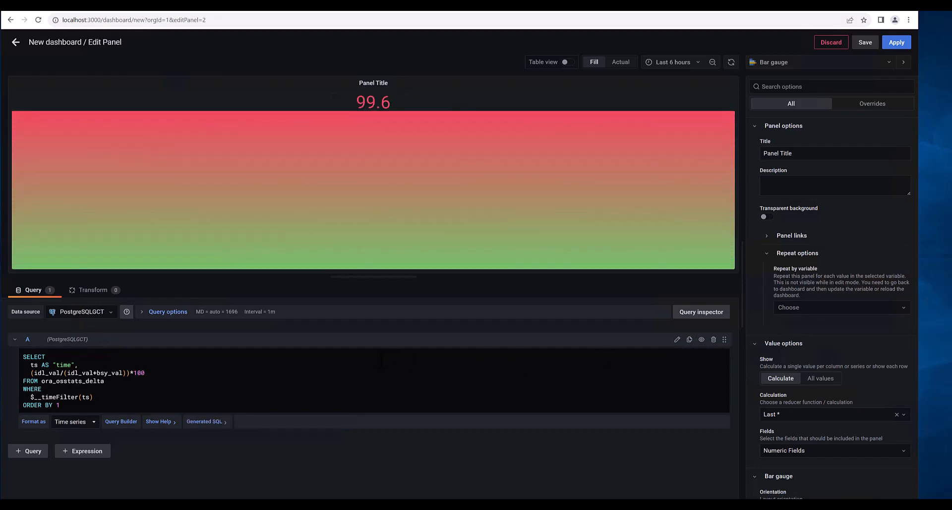
{"action": "left_click", "coordinate": [897, 44]}
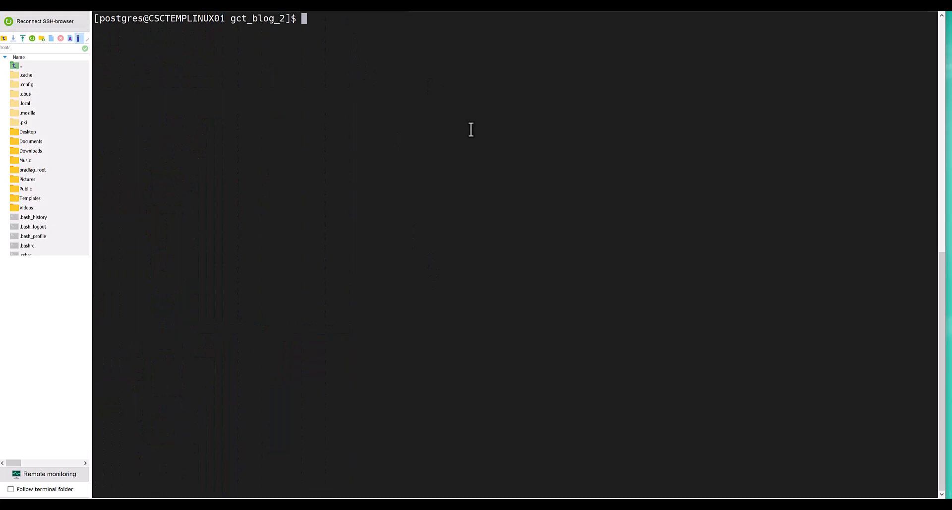
- Switch to the terminal, clear the screen and run the script ./read_ora_stats.ksh
{"action": "type", "text": "clear"}
{"action": "key", "text": "Up"}
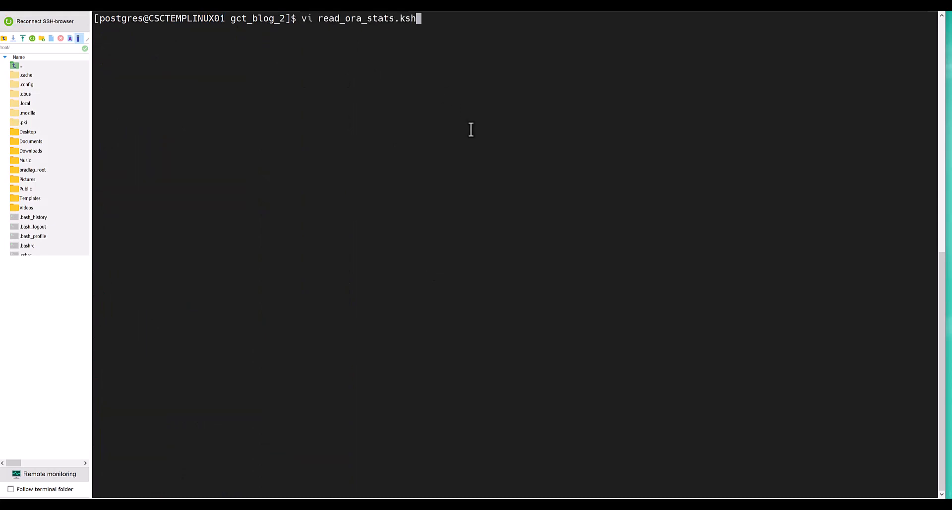
{"action": "key", "text": "Left"}
{"action": "key", "text": "Left"}
{"action": "key", "text": "Left"}
{"action": "key", "text": "Left"}
{"action": "key", "text": "Left"}
{"action": "key", "text": "Left"}
{"action": "key", "text": "Left"}
{"action": "key", "text": "Left"}
{"action": "key", "text": "Left"}
{"action": "key", "text": "Left"}
{"action": "key", "text": "Left"}
{"action": "key", "text": "Left"}
{"action": "key", "text": "Left"}
{"action": "key", "text": "Left"}
{"action": "key", "text": "Left"}
{"action": "key", "text": "Left"}
{"action": "key", "text": "Left"}
{"action": "key", "text": "Left"}
{"action": "key", "text": "BackSpace"}
{"action": "key", "text": "BackSpace"}
{"action": "key", "text": "BackSpace"}
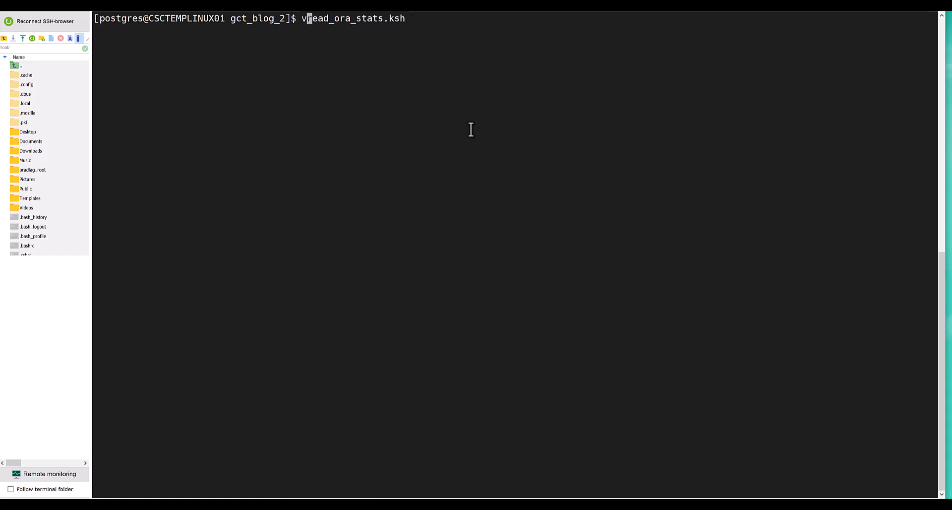
{"action": "type", "text": "./"}
{"action": "key", "text": "Return"}
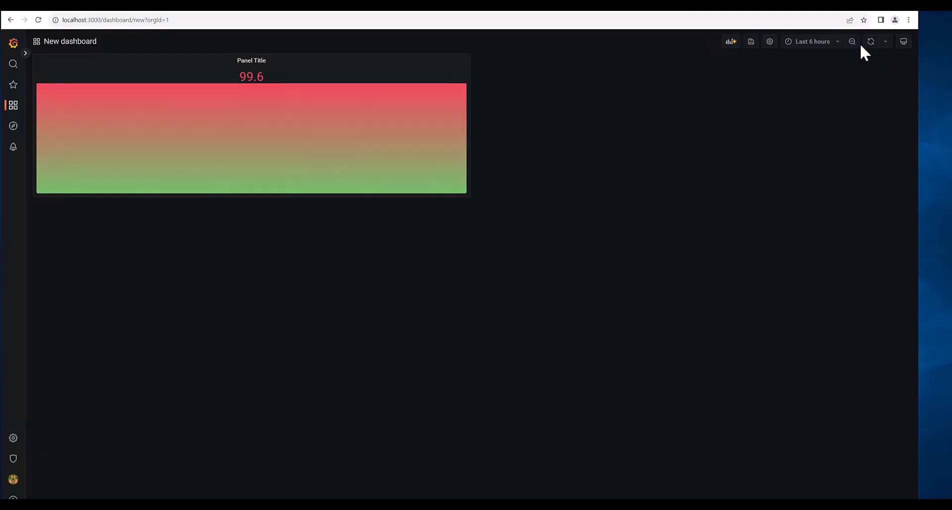
- In Grafana, set the dashboard's auto-refresh interval to 5s
{"action": "left_click", "coordinate": [885, 42]}
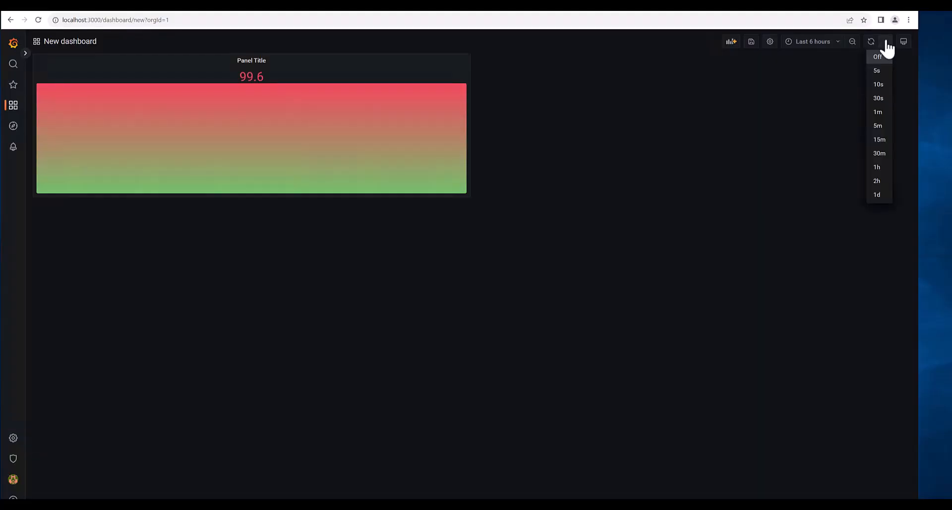
{"action": "left_click", "coordinate": [877, 71]}
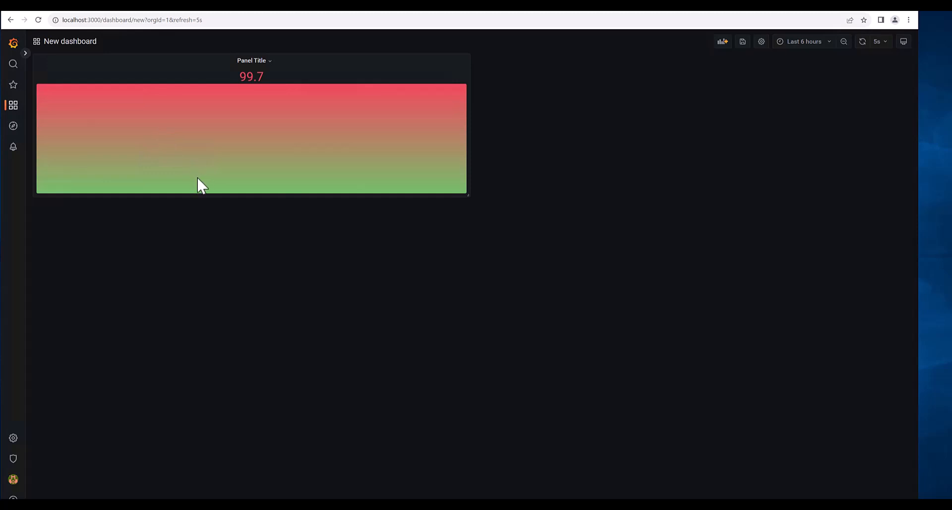
- Replace the panel's query with one calculating PCT_IDL, PCT_SYS, PCT_USR and PCT_IOW for inst_id '1', and rerun it
{"action": "left_click", "coordinate": [261, 59]}
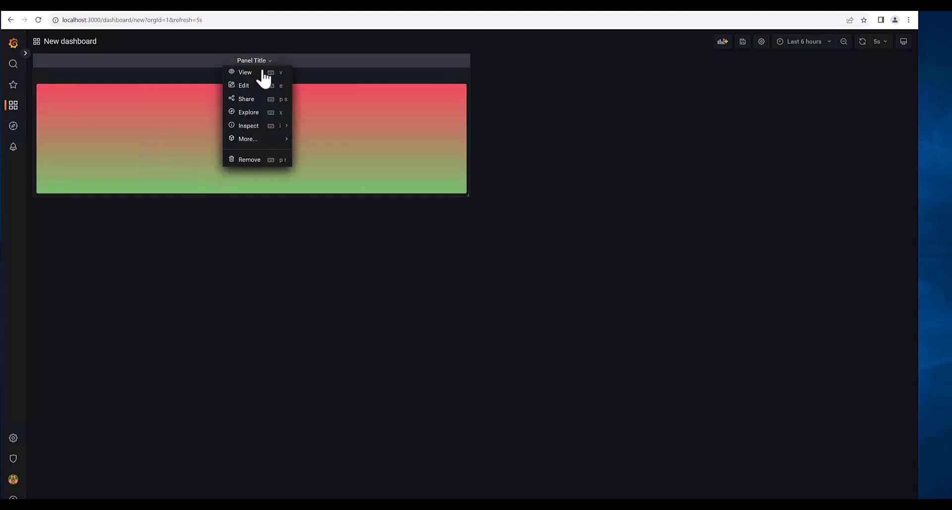
{"action": "left_click", "coordinate": [244, 87]}
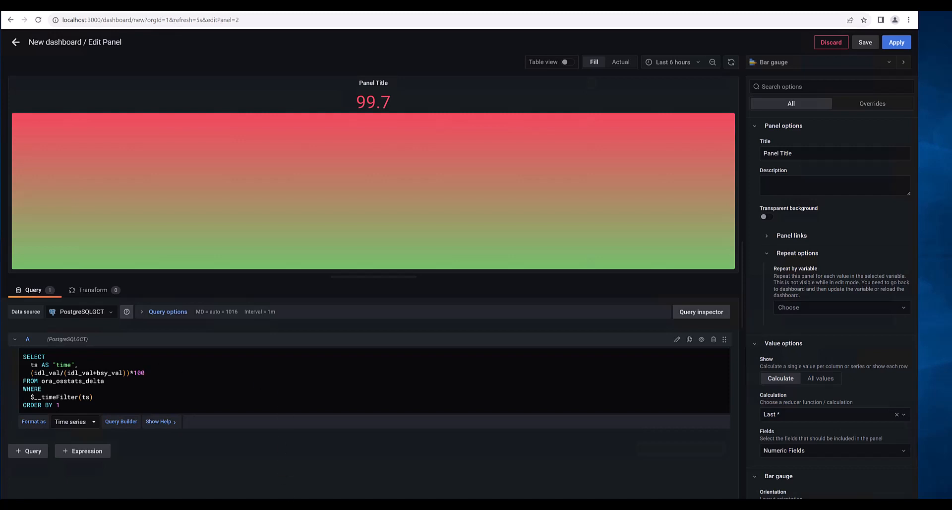
{"action": "key", "text": "ctrl+a"}
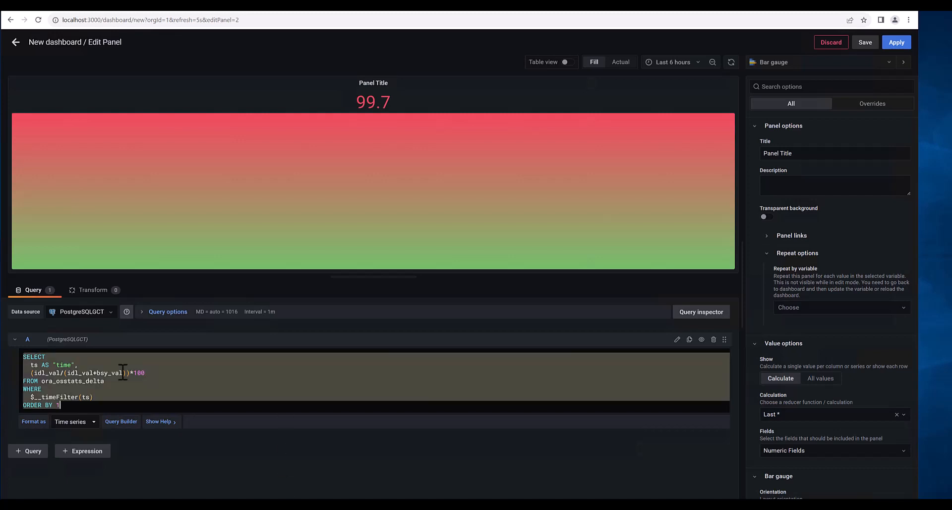
{"action": "type", "text": "SELECT   ts AS \"time\",   ((idl_val-iow_val)/greatest(1,(bsy_val+idl_val)))*100 as \"PCT_IDL\",   (sys_val/greatest(1,(idl_val+bsy_val)))*100 as \"PCT_SYS\",   (usr_val/greatest(1,(idl_val+bsy_val)))*100 as \"PCT_USR\",   (iow_val/greatest(1,(idl_val+bsy_val)))*100 as \"PCT_IOW\" FROM ora_osstats_delta WHERE   $__timeFilter(ts) AND   inst_id = '1' ORDER BY 1"}
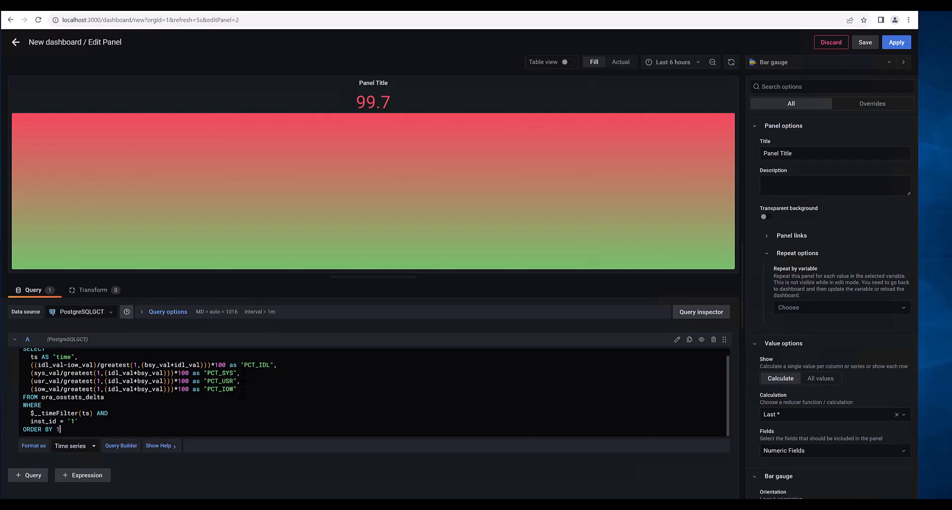
{"action": "left_click_drag", "start_coordinate": [278, 364], "coordinate": [24, 364]}
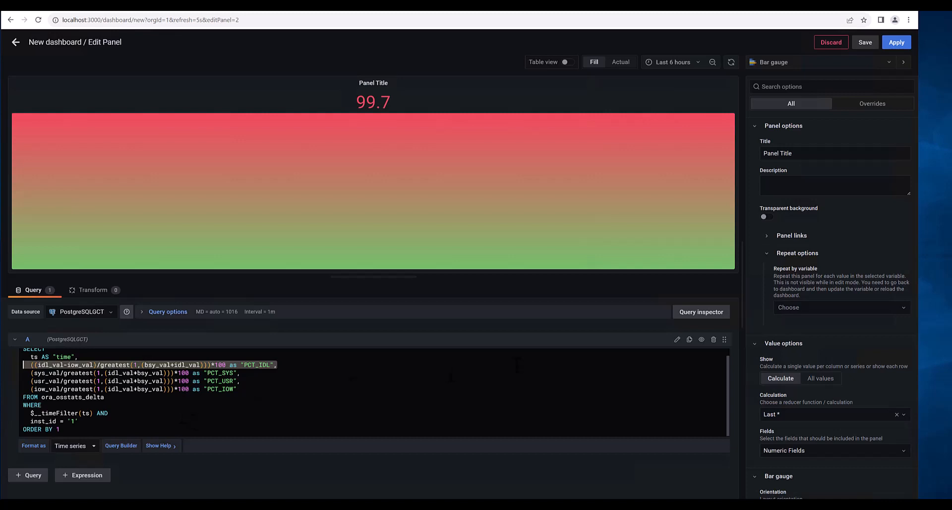
{"action": "left_click", "coordinate": [701, 340]}
{"action": "left_click", "coordinate": [702, 340]}
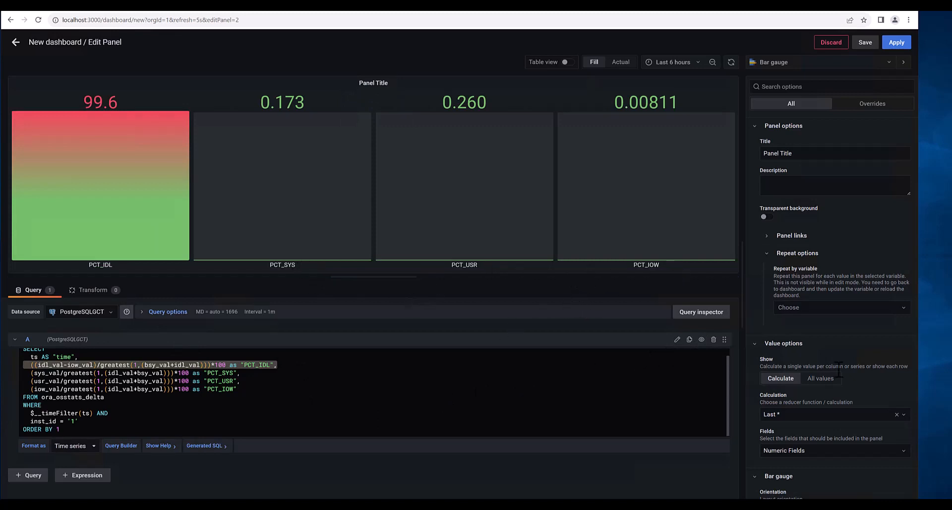
- Delete the panel's 80 threshold and set its color scheme to Classic palette
{"action": "scroll", "coordinate": [841, 364], "scroll_direction": "down", "scroll_amount": 10}
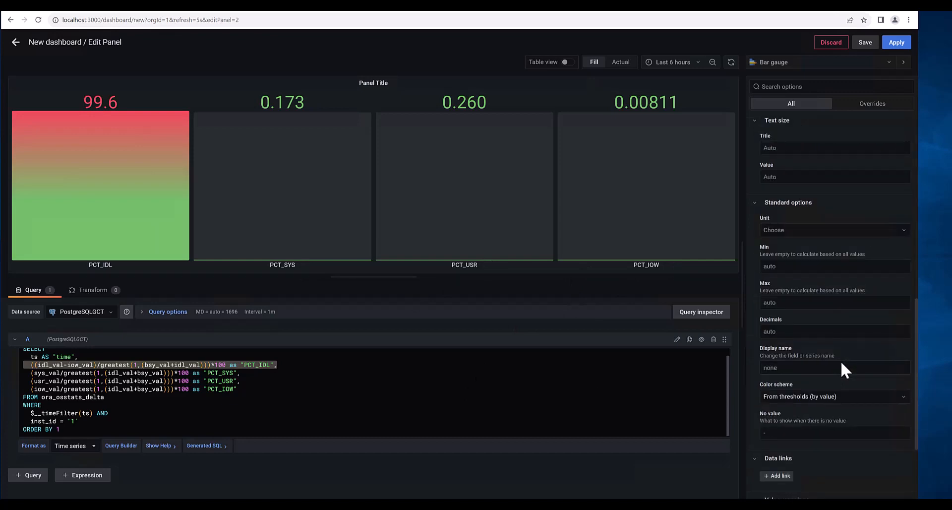
{"action": "scroll", "coordinate": [872, 416], "scroll_direction": "down", "scroll_amount": 3}
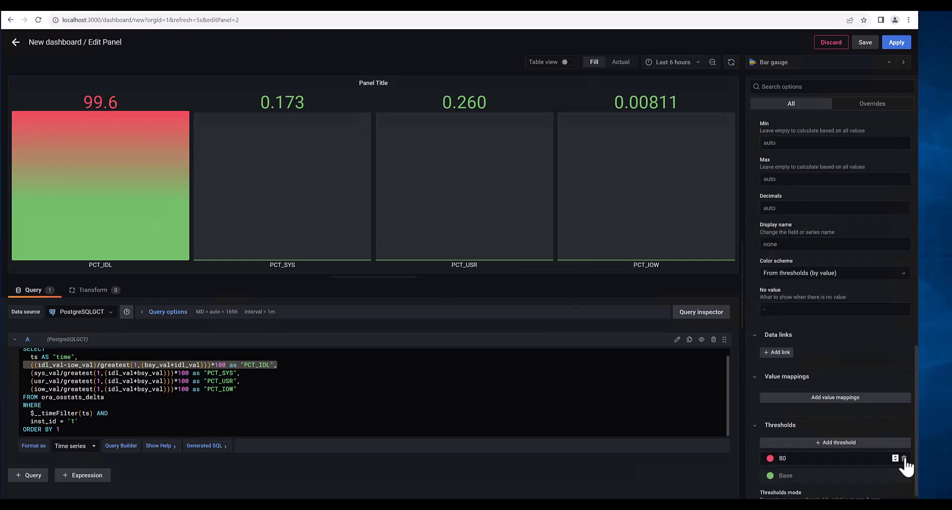
{"action": "left_click", "coordinate": [904, 458]}
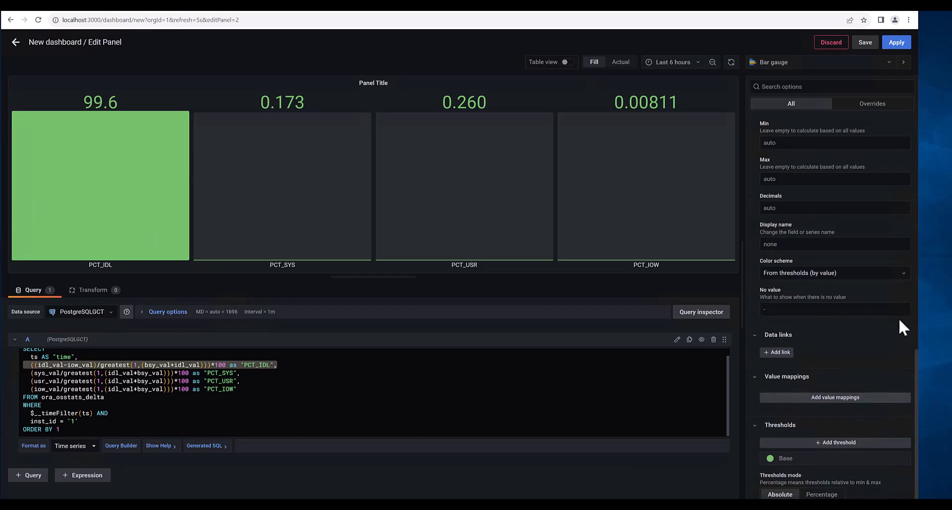
{"action": "scroll", "coordinate": [894, 317], "scroll_direction": "down", "scroll_amount": 1}
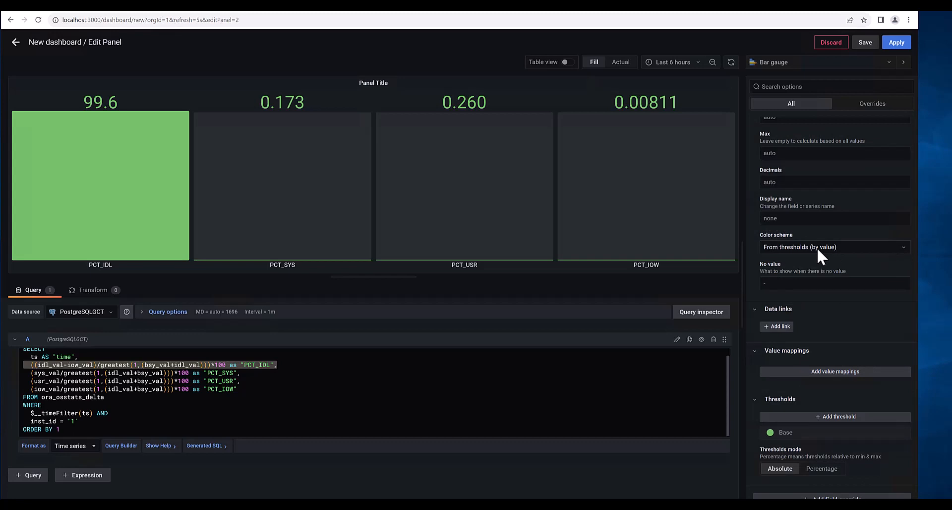
{"action": "left_click", "coordinate": [904, 251]}
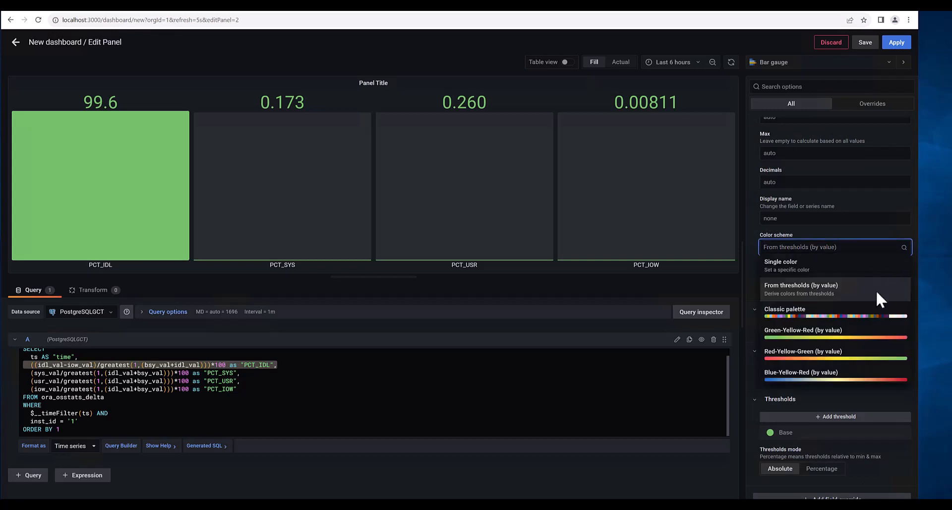
{"action": "left_click", "coordinate": [862, 320]}
- Title the panel System Load Node 1 and apply the changes to the dashboard
{"action": "scroll", "coordinate": [852, 248], "scroll_direction": "up", "scroll_amount": 10}
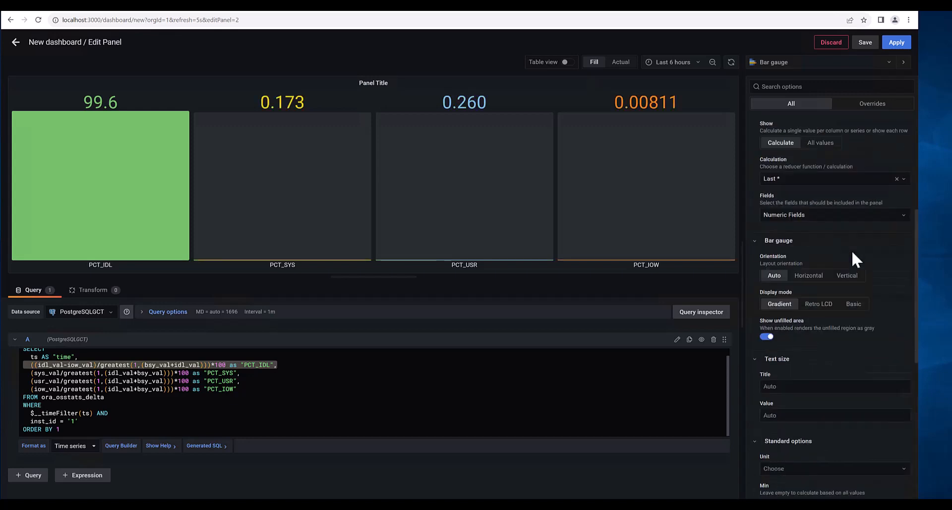
{"action": "scroll", "coordinate": [876, 223], "scroll_direction": "up", "scroll_amount": 3}
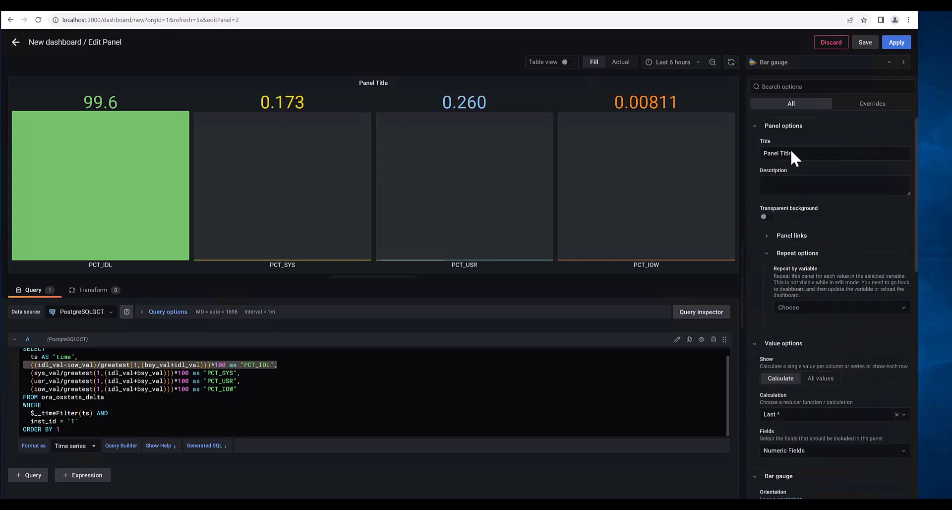
{"action": "left_click_drag", "start_coordinate": [798, 153], "coordinate": [754, 154]}
{"action": "type", "text": "Sys"}
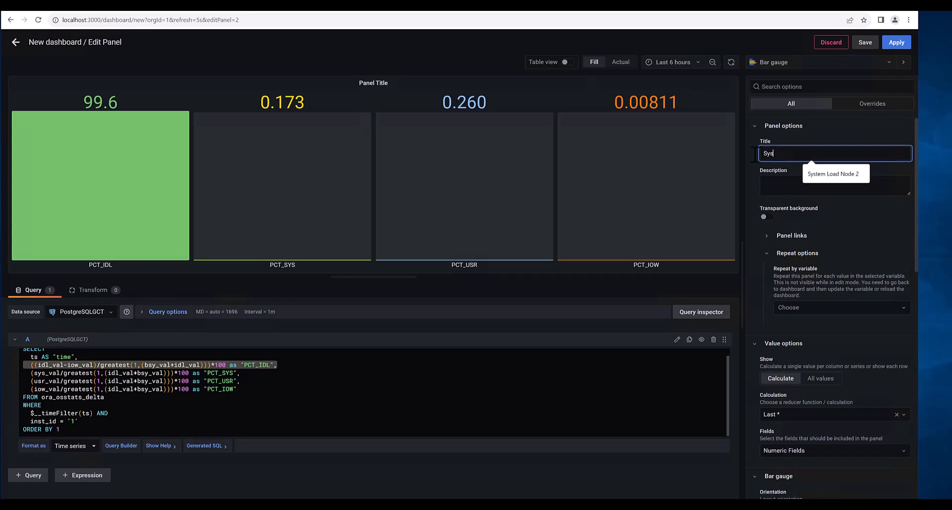
{"action": "type", "text": "tem Load Node 1"}
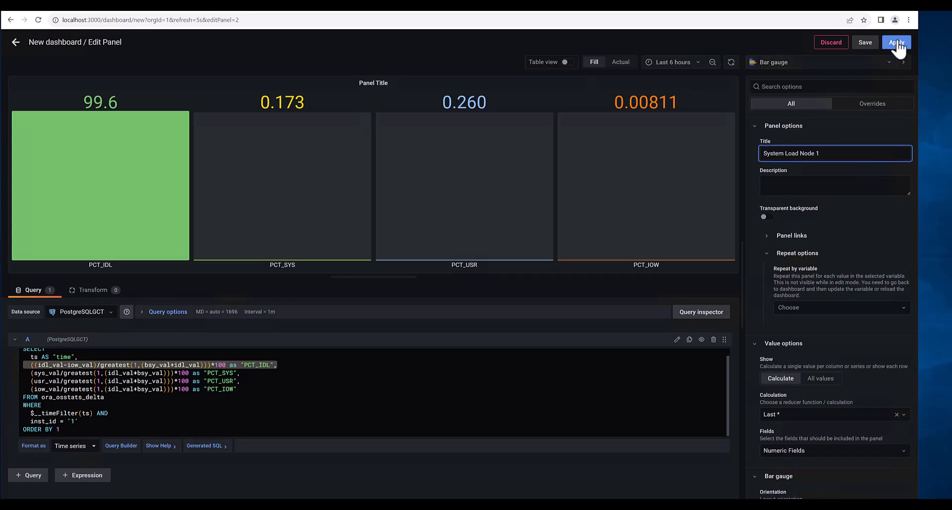
{"action": "left_click", "coordinate": [896, 43]}
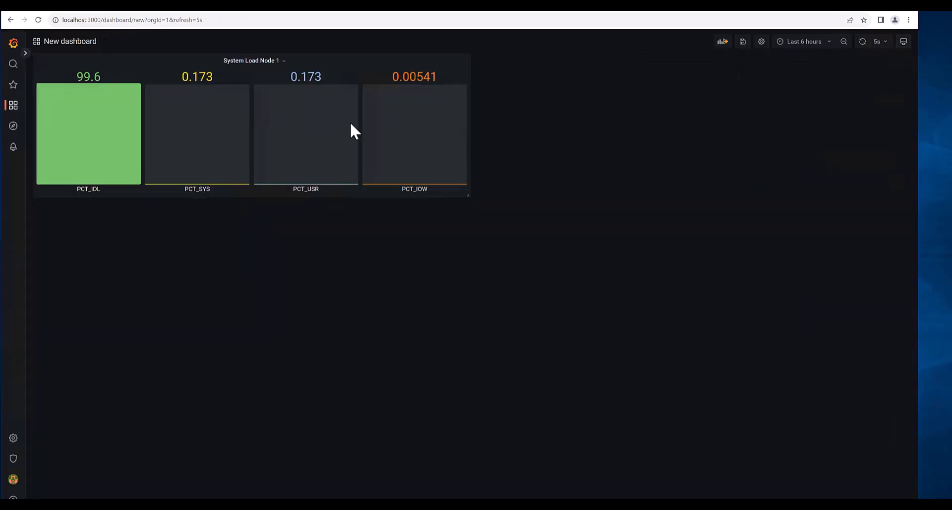
- Duplicate the System Load Node 1 panel on the dashboard
{"action": "left_click", "coordinate": [284, 61]}
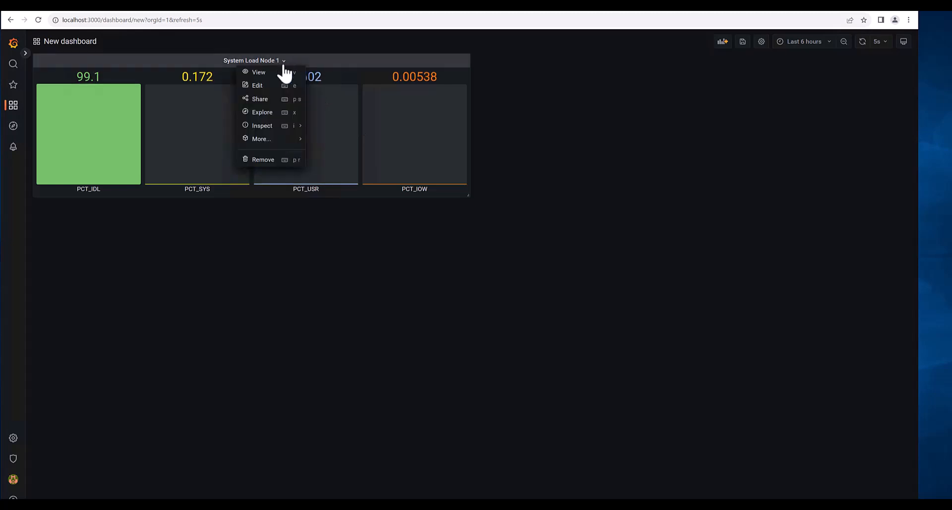
{"action": "mouse_move", "coordinate": [272, 141]}
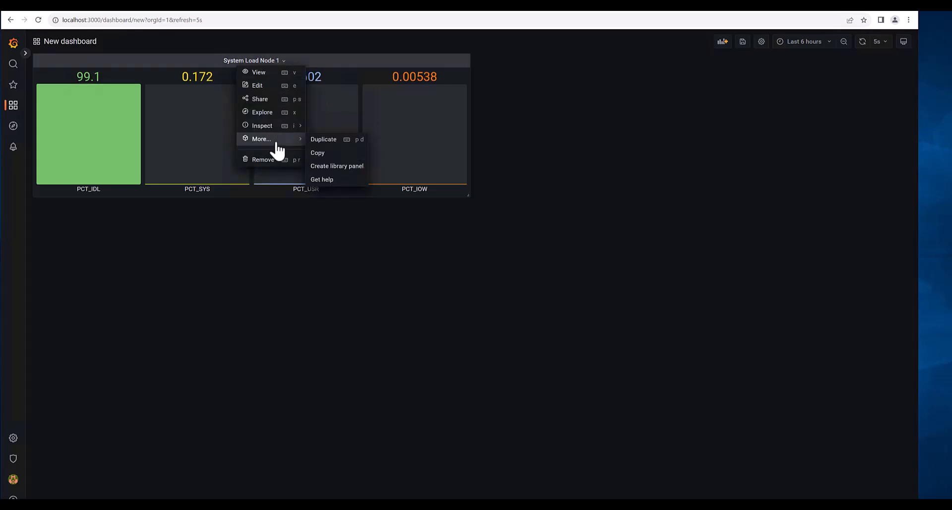
{"action": "left_click", "coordinate": [319, 141]}
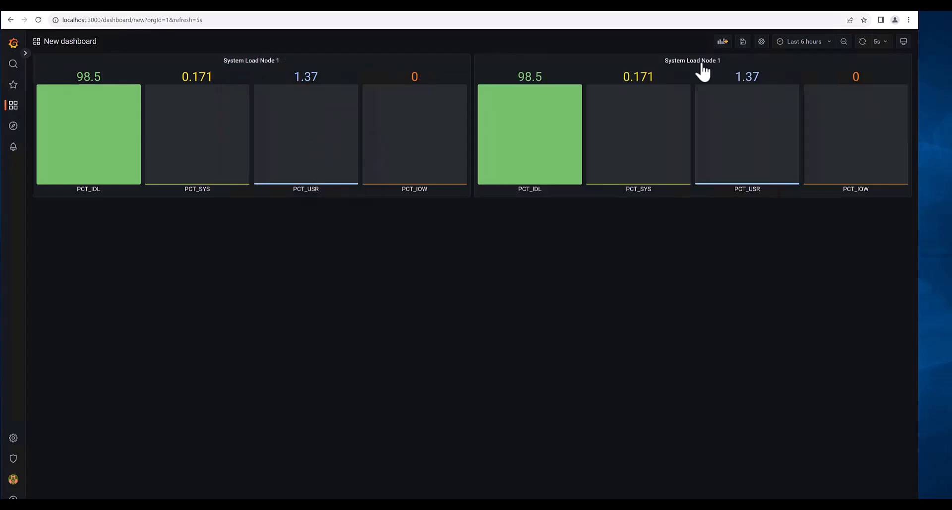
- Retitle the duplicated panel System Load Node 2, change its query's inst_id to '2', and apply the changes to the dashboard
{"action": "left_click", "coordinate": [699, 62]}
{"action": "left_click", "coordinate": [698, 86]}
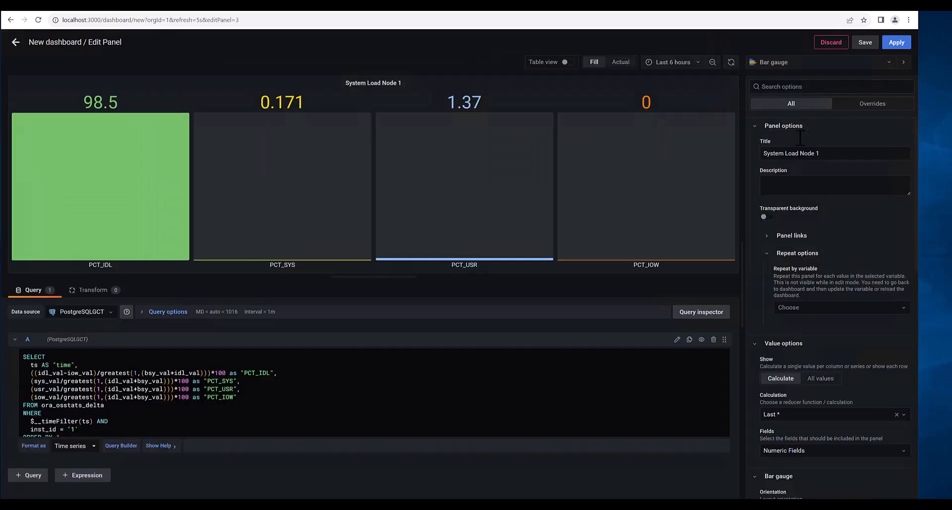
{"action": "left_click", "coordinate": [826, 154]}
{"action": "left_click", "coordinate": [89, 429]}
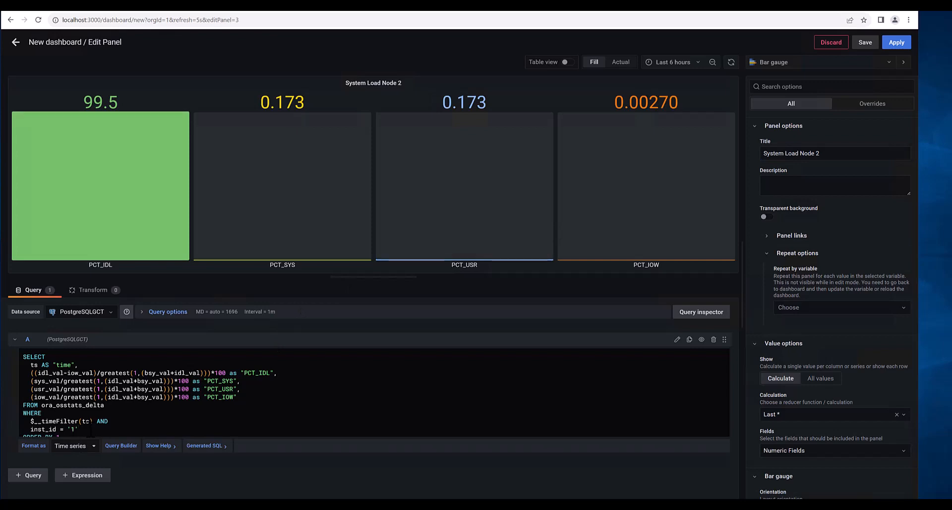
{"action": "key", "text": "BackSpace"}
{"action": "key", "text": "BackSpace"}
{"action": "type", "text": "2'"}
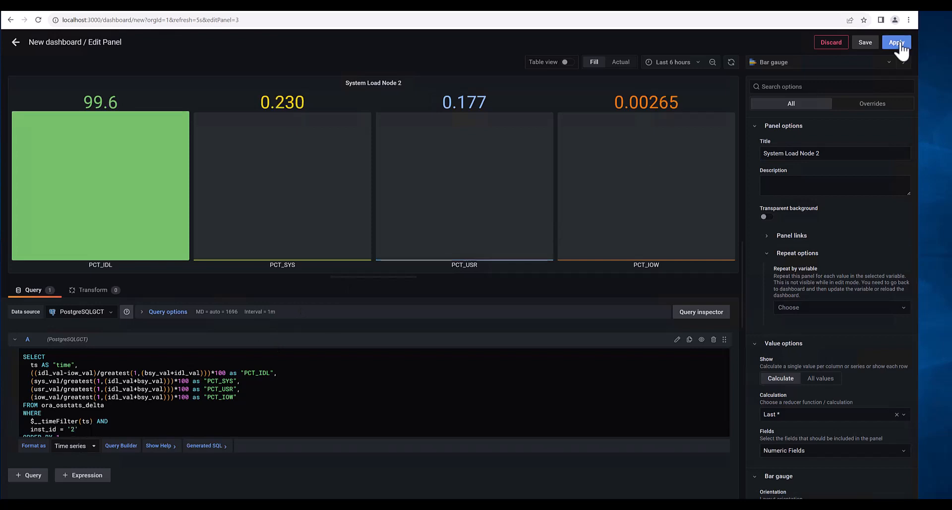
{"action": "left_click", "coordinate": [897, 43]}
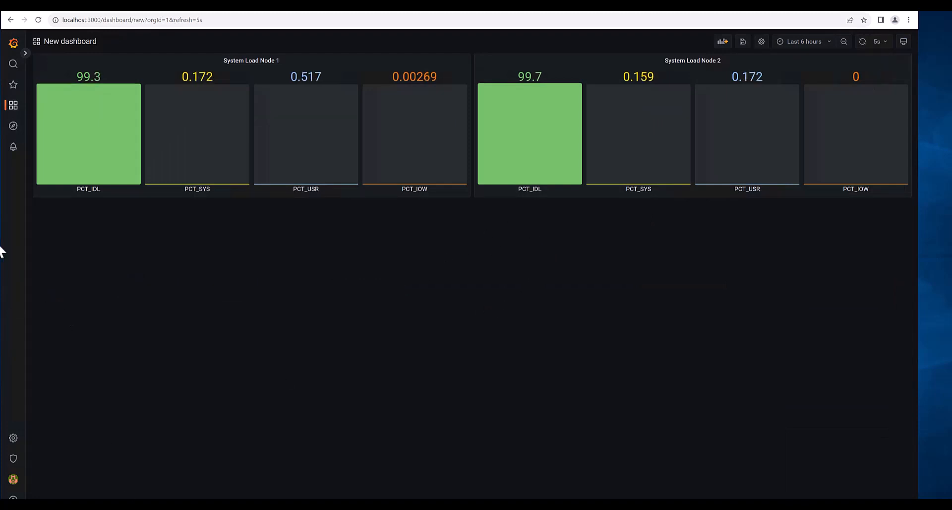
- Switch to Swingbench, start the Order Entry benchmark run, and minimize its window
{"action": "key", "text": "alt+Tab"}
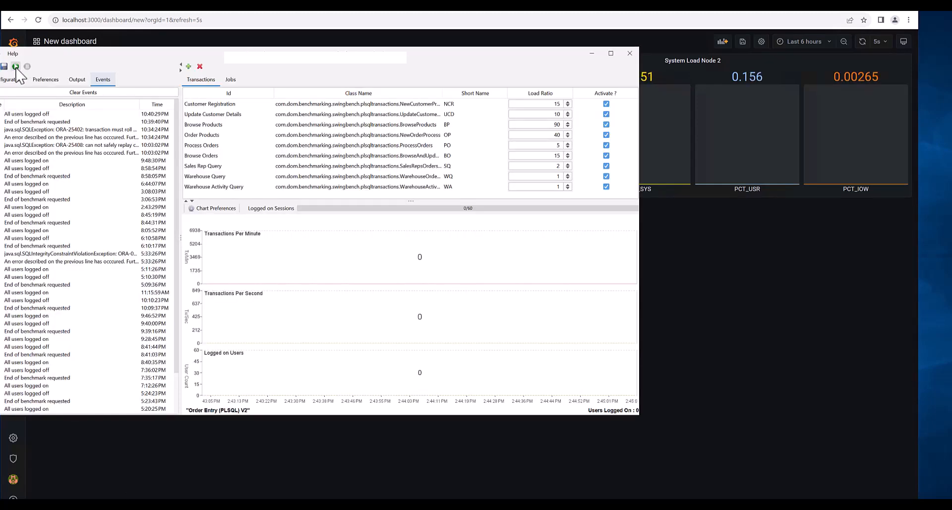
{"action": "left_click", "coordinate": [16, 67]}
{"action": "left_click", "coordinate": [592, 53]}
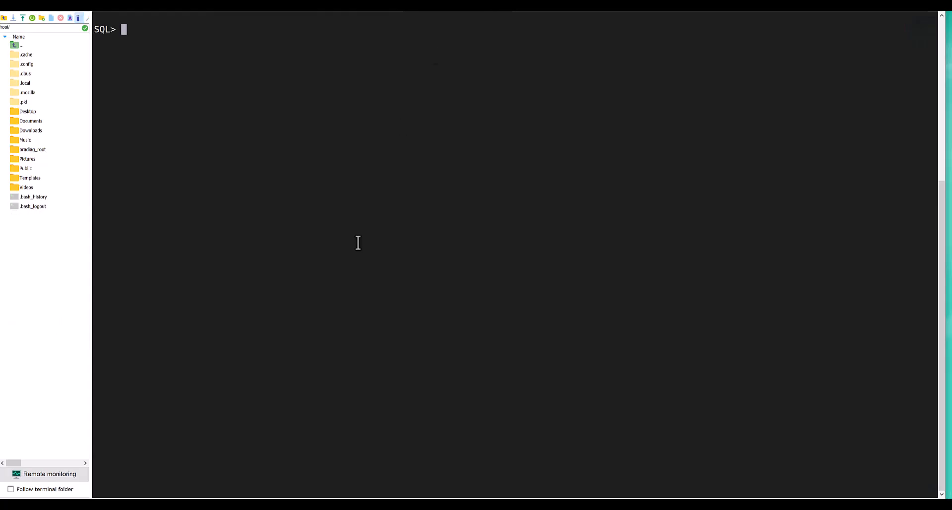
- In the SQL prompt, set linesize to 132 and run the query generating ORA_SESSIONS_NOTIME upserts for SOE sessions per instance
{"action": "type", "text": "set linesize 132"}
{"action": "key", "text": "Return"}
{"action": "right_click", "coordinate": [358, 242]}
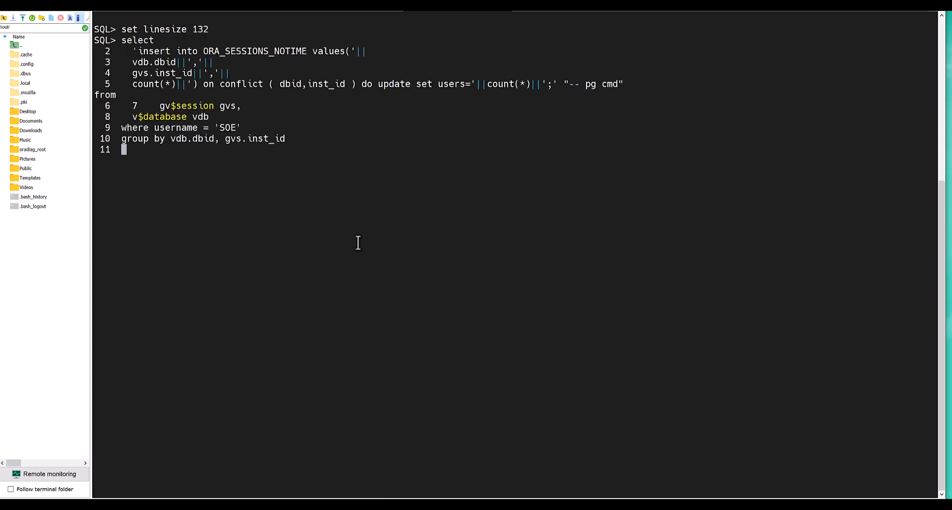
{"action": "type", "text": "/"}
{"action": "key", "text": "Return"}
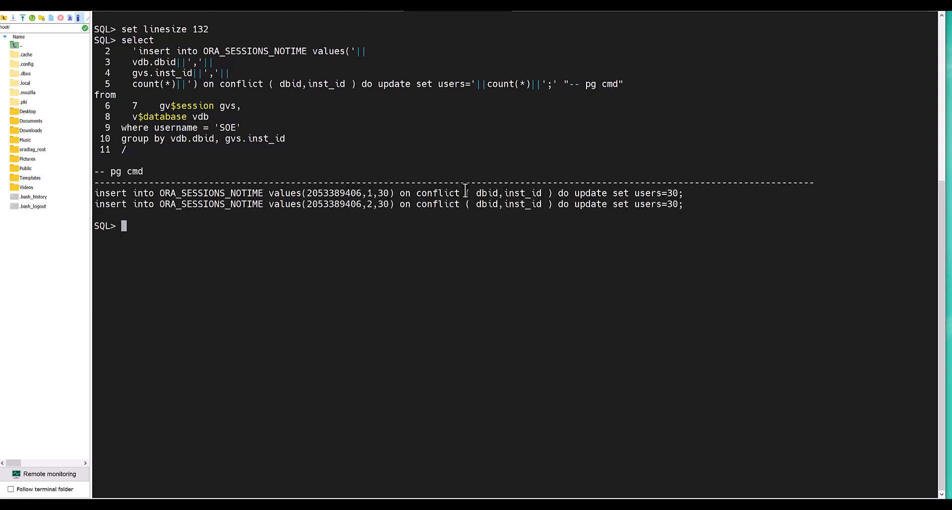
- Examine the generated insert statements, including the target table, the session values and the on conflict clause
{"action": "left_click_drag", "start_coordinate": [377, 193], "coordinate": [404, 208]}
{"action": "left_click_drag", "start_coordinate": [395, 193], "coordinate": [463, 193]}
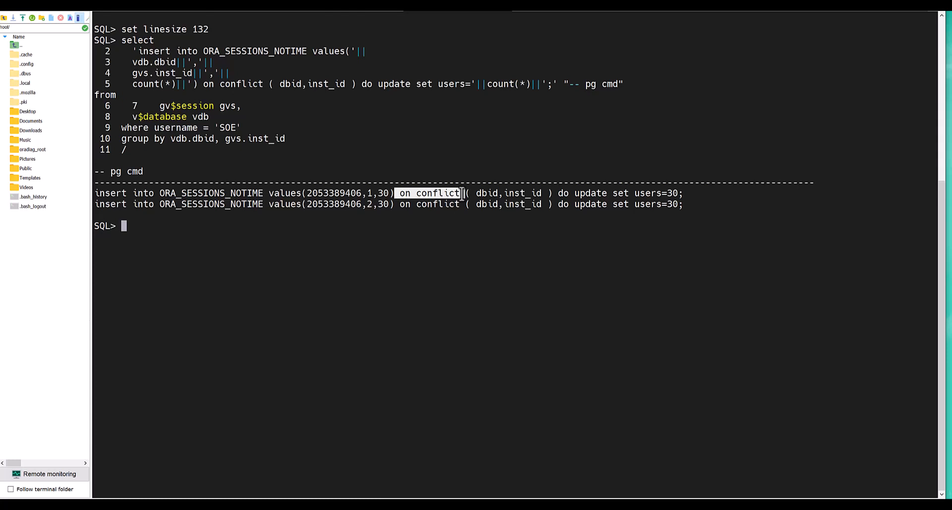
{"action": "left_click_drag", "start_coordinate": [462, 193], "coordinate": [465, 192]}
{"action": "left_click_drag", "start_coordinate": [465, 191], "coordinate": [395, 192]}
{"action": "left_click_drag", "start_coordinate": [159, 193], "coordinate": [264, 192]}
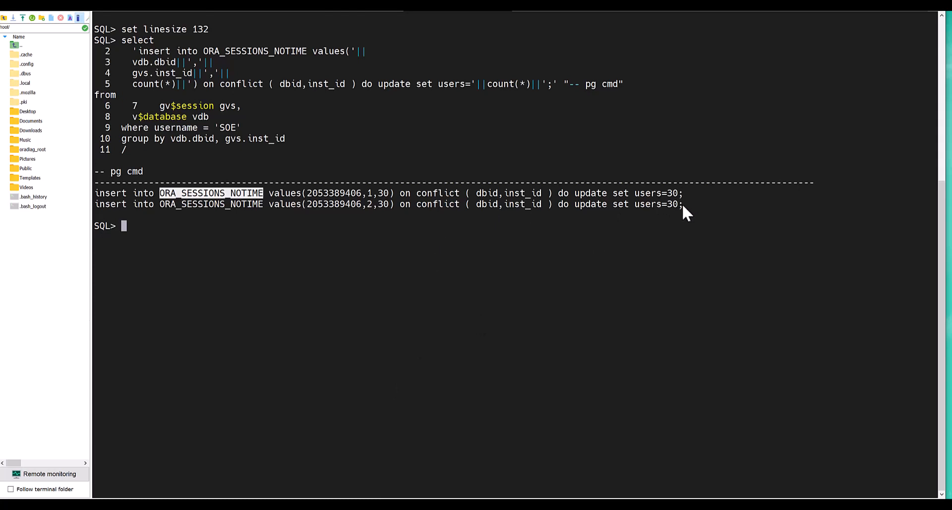
{"action": "left_click_drag", "start_coordinate": [106, 204], "coordinate": [684, 204]}
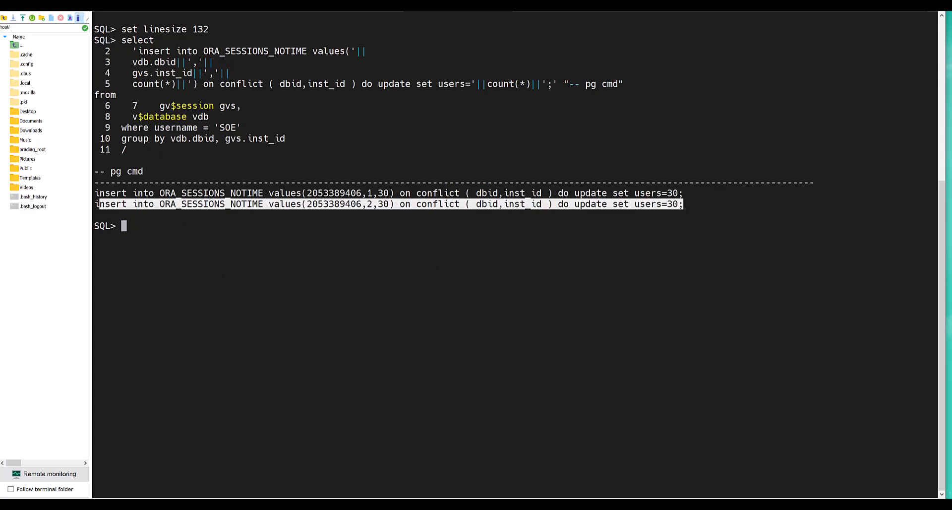
{"action": "right_click", "coordinate": [289, 227]}
{"action": "type", "text": "l"}
{"action": "key", "text": "Return"}
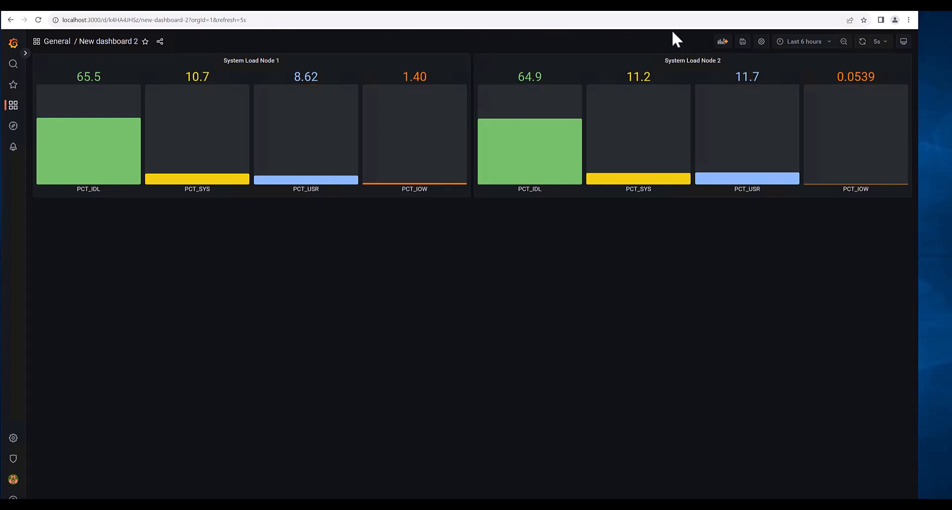
- Add a new panel to the Grafana dashboard using the PostgreSQLGCT data source and the Table visualization
{"action": "left_click", "coordinate": [724, 41]}
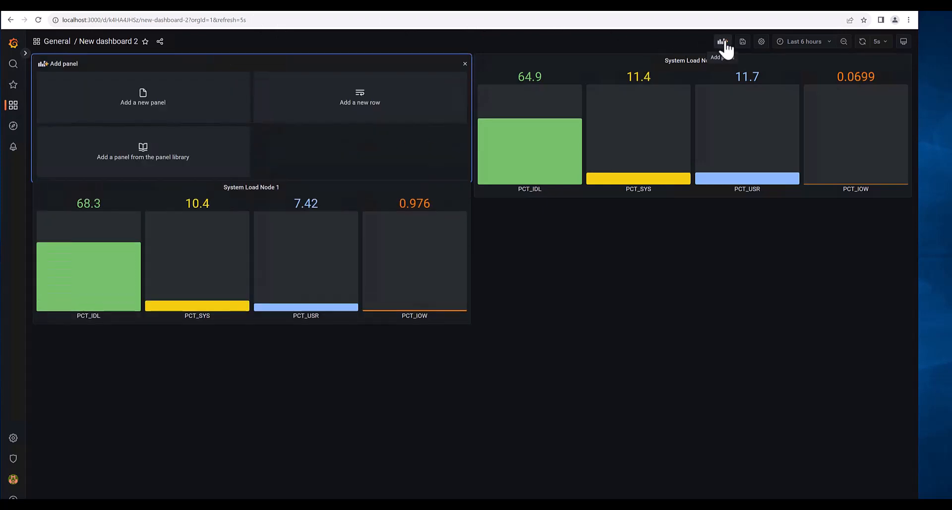
{"action": "left_click", "coordinate": [205, 90]}
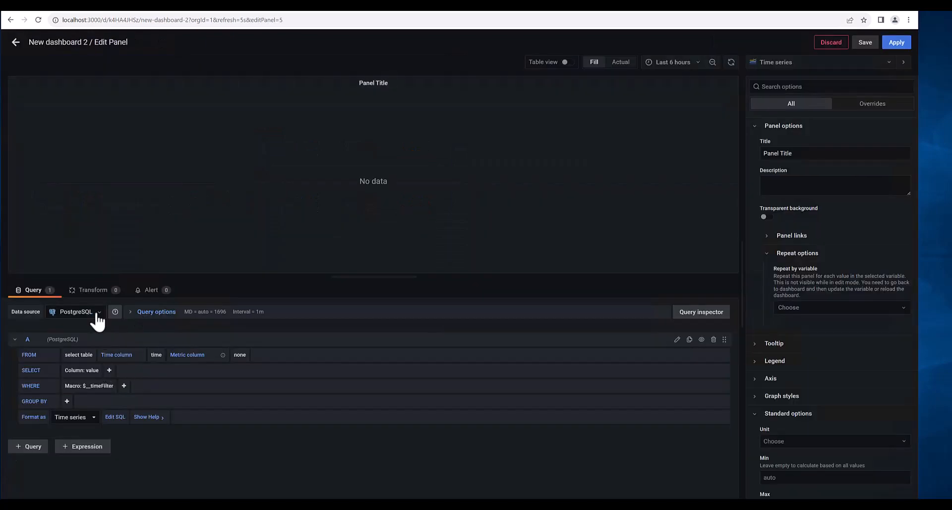
{"action": "left_click", "coordinate": [97, 313]}
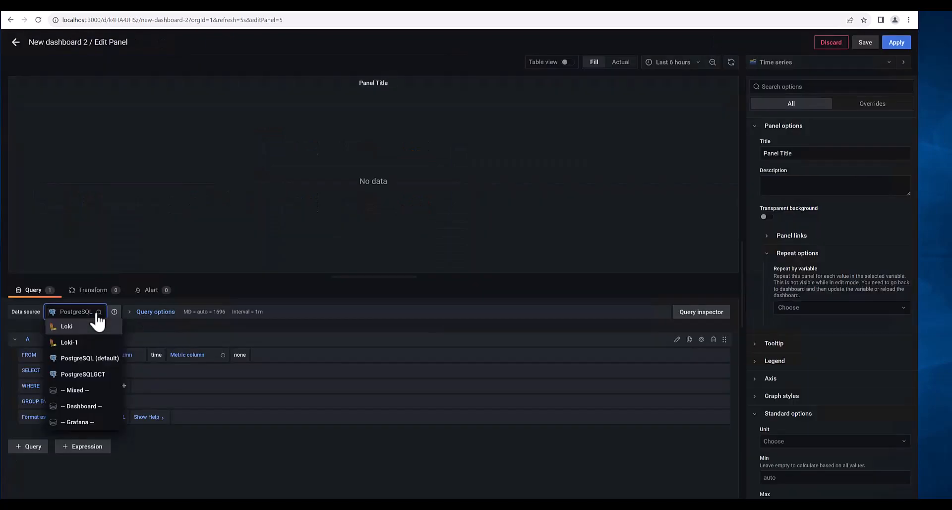
{"action": "left_click", "coordinate": [90, 377]}
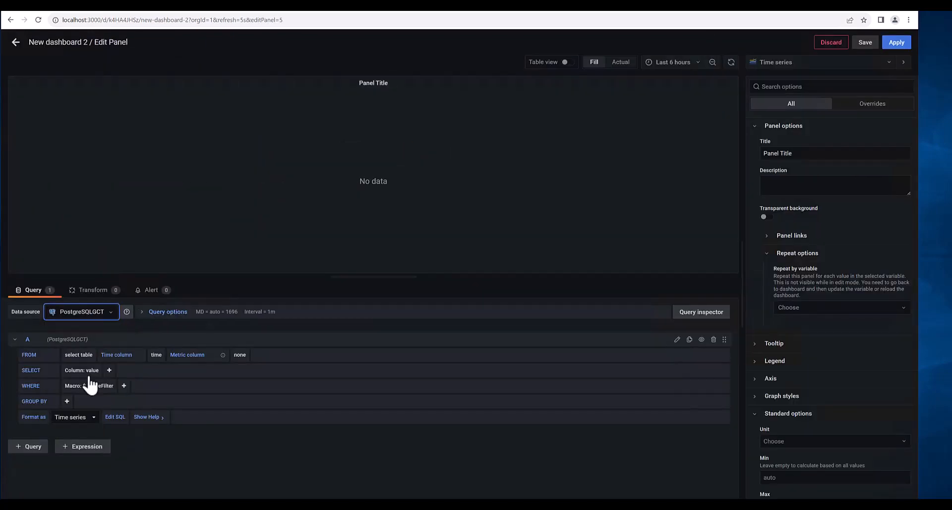
{"action": "left_click", "coordinate": [777, 64]}
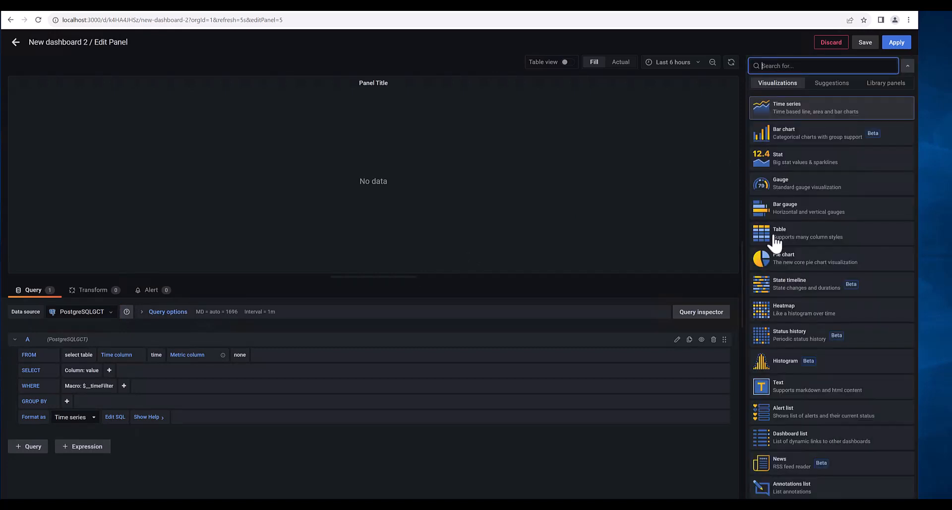
{"action": "left_click", "coordinate": [777, 237]}
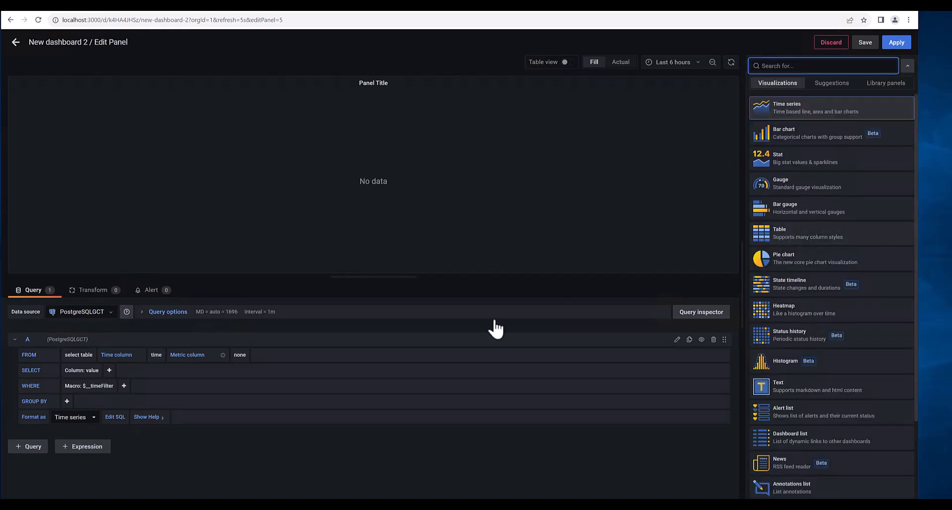
- Format the panel's query results as Table and use ora_sessions_notime as the source table
{"action": "left_click", "coordinate": [94, 416]}
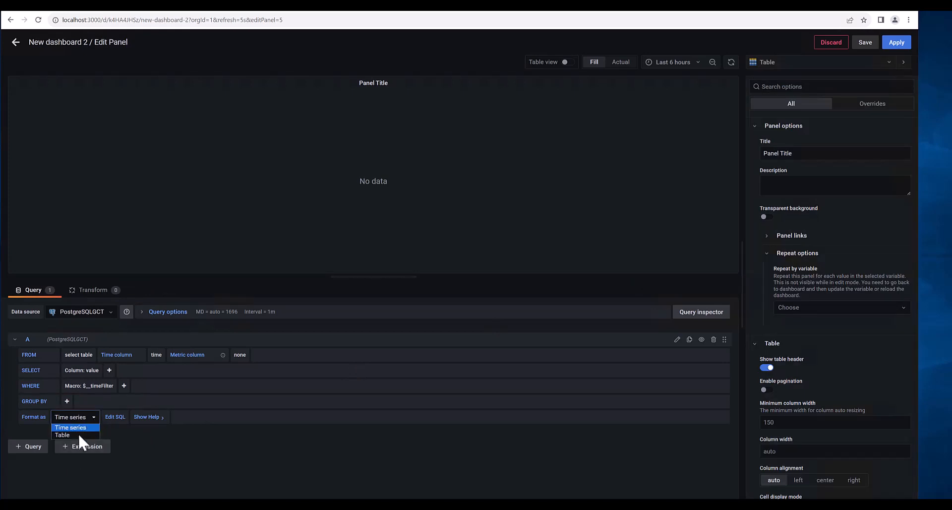
{"action": "left_click", "coordinate": [79, 433]}
{"action": "left_click", "coordinate": [88, 356]}
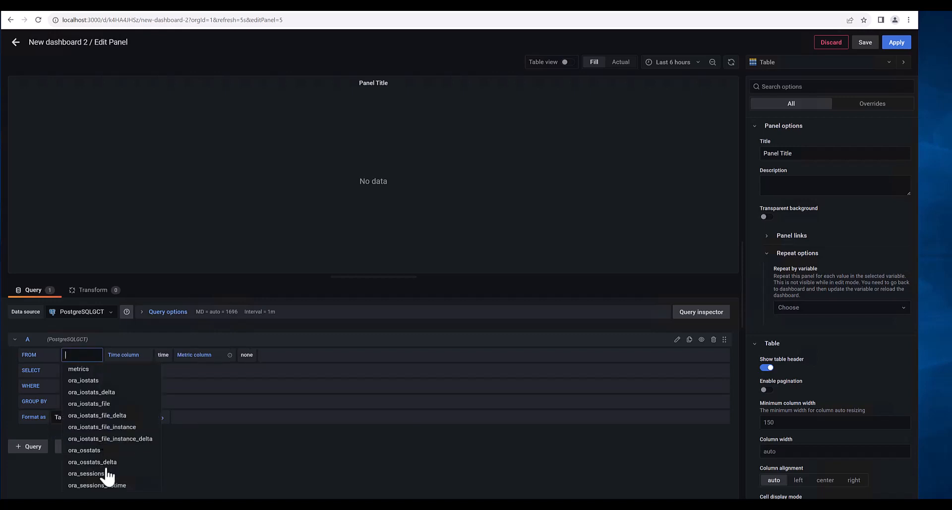
{"action": "left_click", "coordinate": [106, 485]}
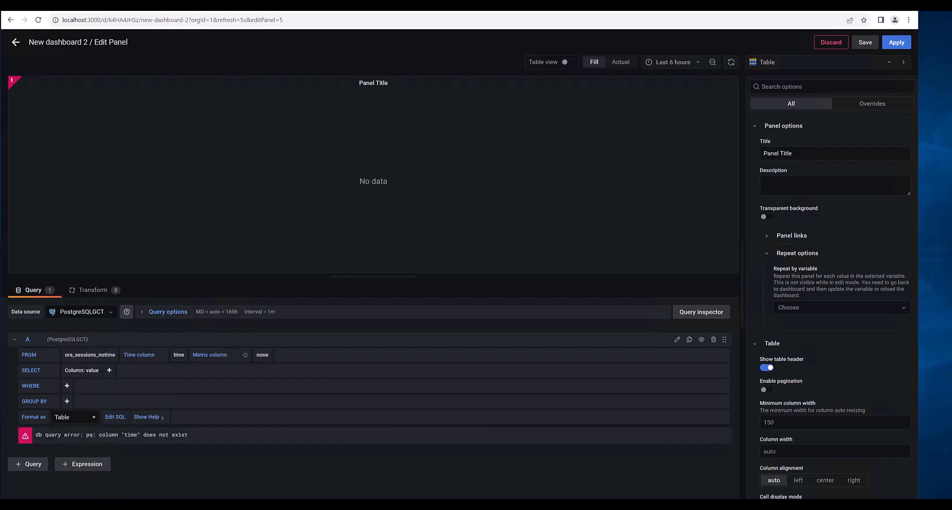
- In the raw SQL query, replace the time and value columns with inst_id "Database Node"
{"action": "left_click", "coordinate": [119, 418]}
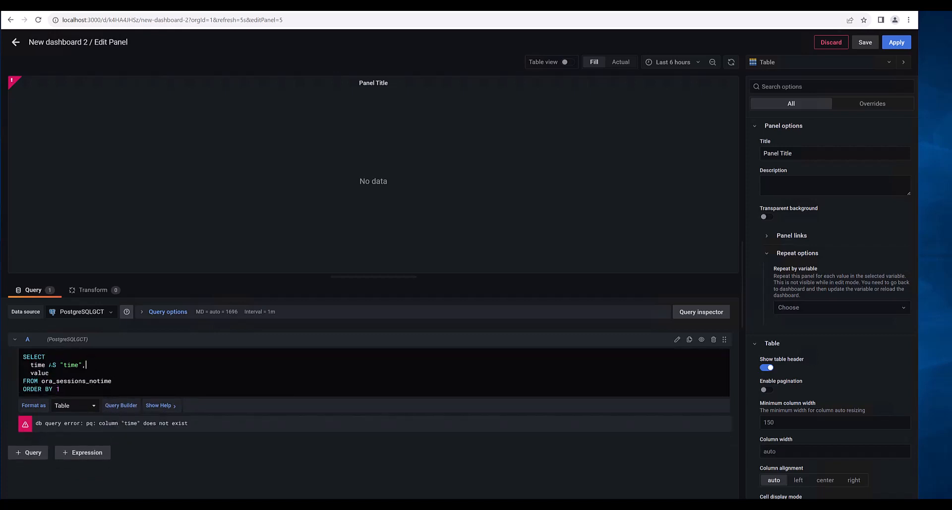
{"action": "left_click_drag", "start_coordinate": [86, 364], "coordinate": [27, 364]}
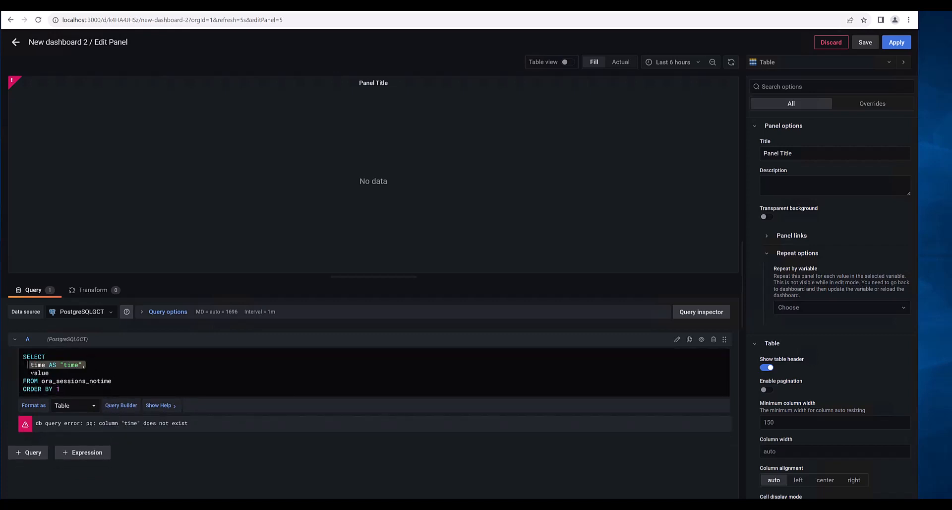
{"action": "key", "text": "BackSpace"}
{"action": "key", "text": "BackSpace"}
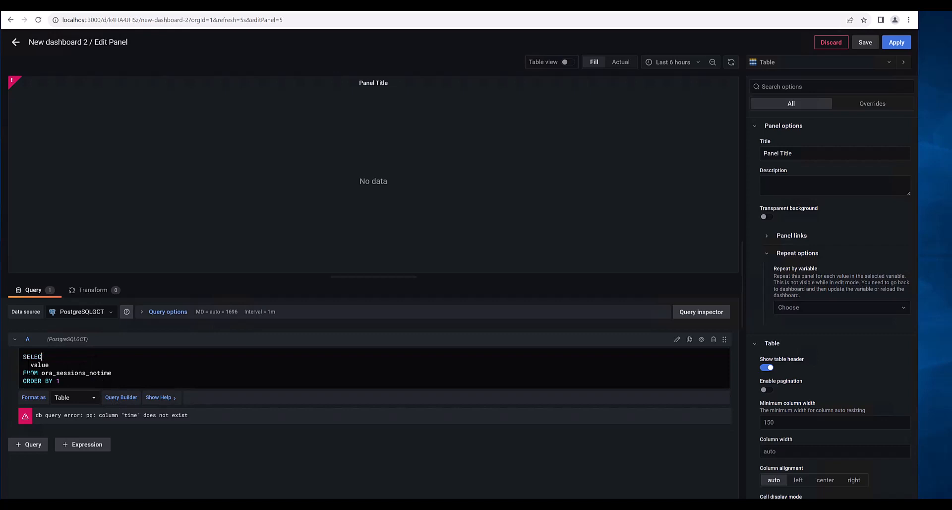
{"action": "type", "text": "T"}
{"action": "key", "text": "Return"}
{"action": "type", "text": "value"}
{"action": "type", "text": "inst_i"}
{"action": "type", "text": "d \"Databas"}
{"action": "type", "text": "e Node"}
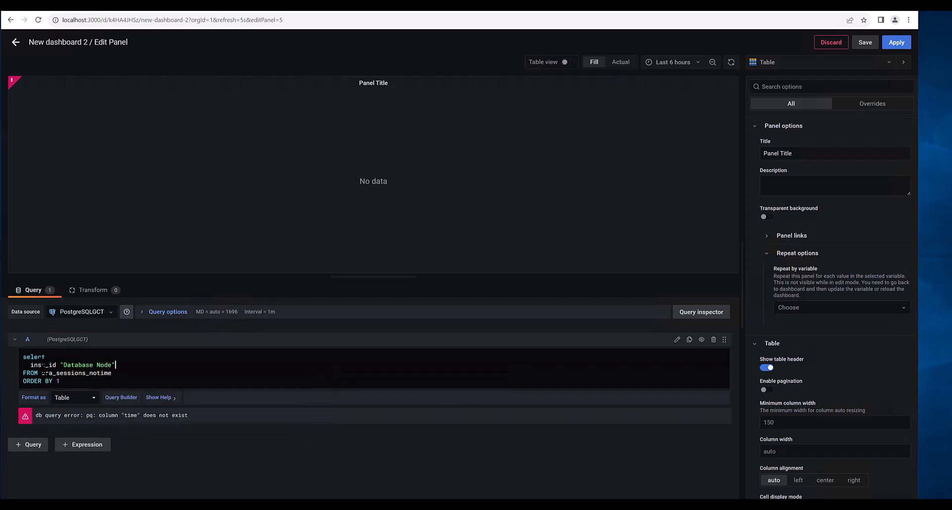
- Add the column users "Connected Users" to the query and rerun it by disabling and re-enabling it
{"action": "type", "text": ","}
{"action": "key", "text": "Return"}
{"action": "type", "text": "users \"Connected Users"}
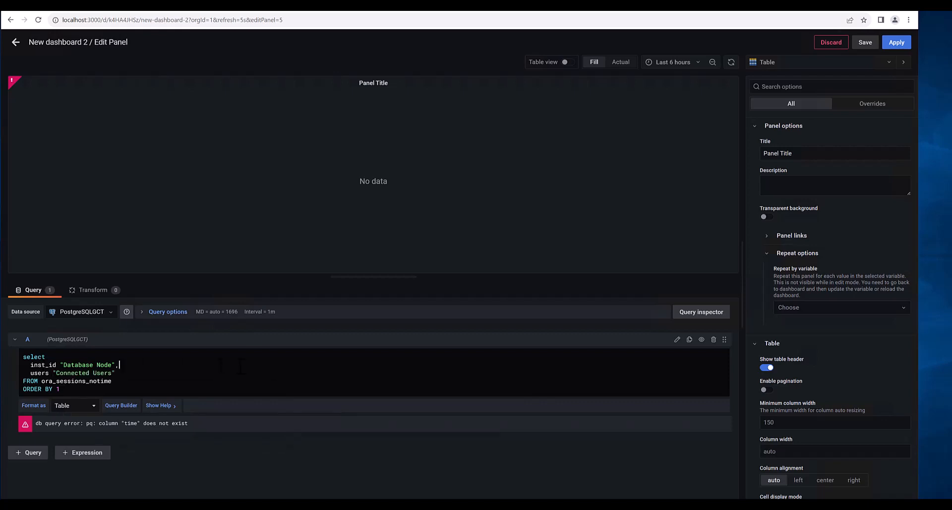
{"action": "left_click", "coordinate": [701, 339]}
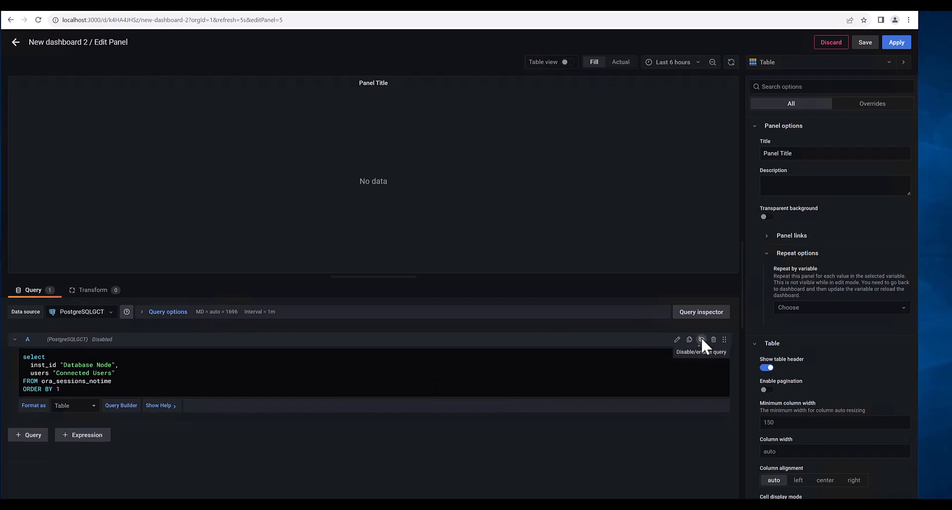
{"action": "left_click", "coordinate": [701, 339]}
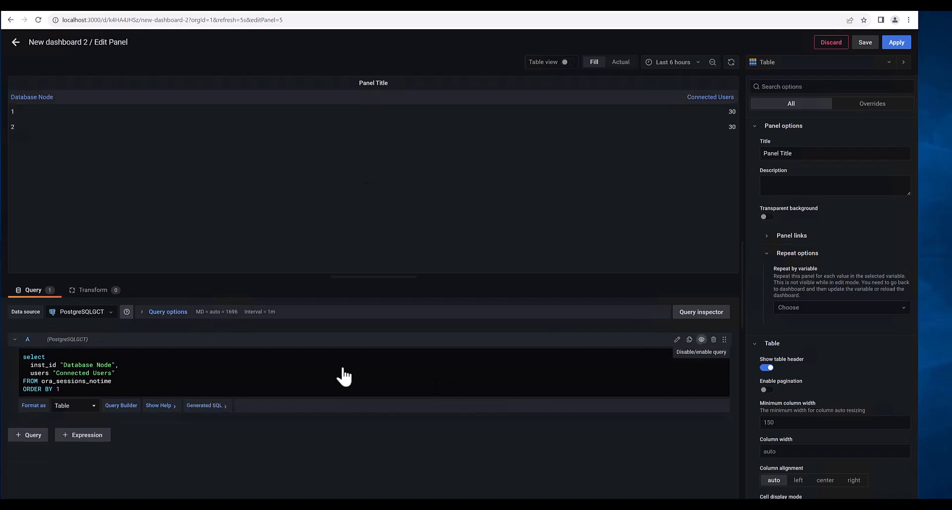
- Title the panel Connected Swingbench Users, apply it, and move it below the System Load Node 2 panel
{"action": "triple_click", "coordinate": [761, 154]}
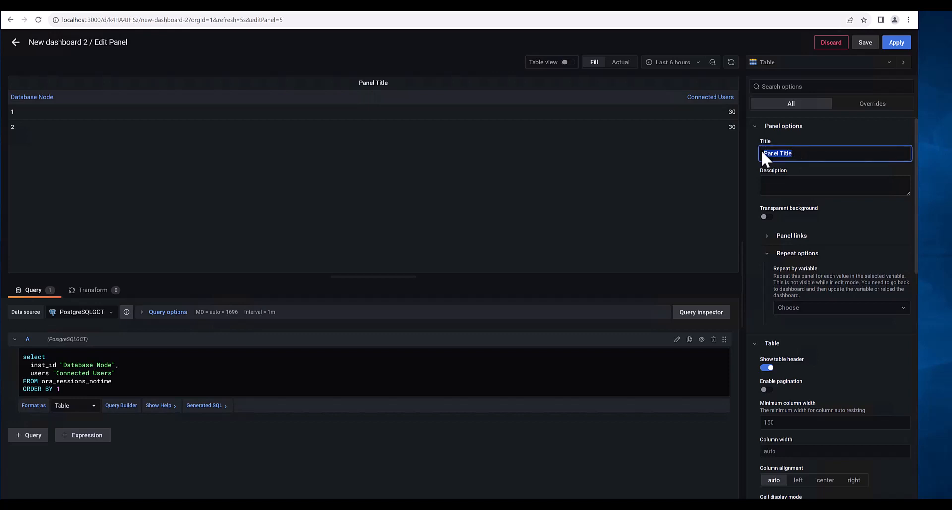
{"action": "type", "text": "Connected Swingbench Users"}
{"action": "left_click", "coordinate": [896, 43]}
{"action": "left_click_drag", "start_coordinate": [318, 59], "coordinate": [786, 207]}
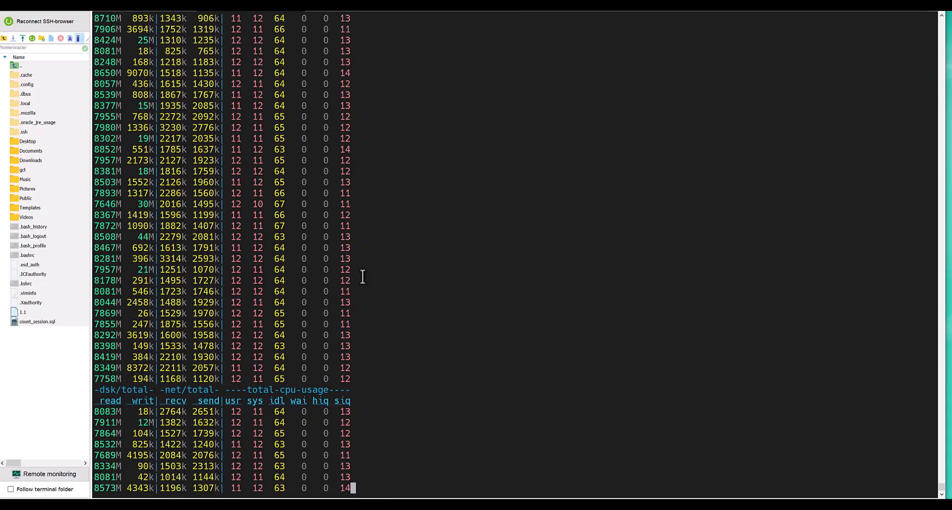
- In the racn2 terminal, stop the running system statistics output, change to the gct directory and list its files with ls -ltr
{"action": "key", "text": "ctrl+c"}
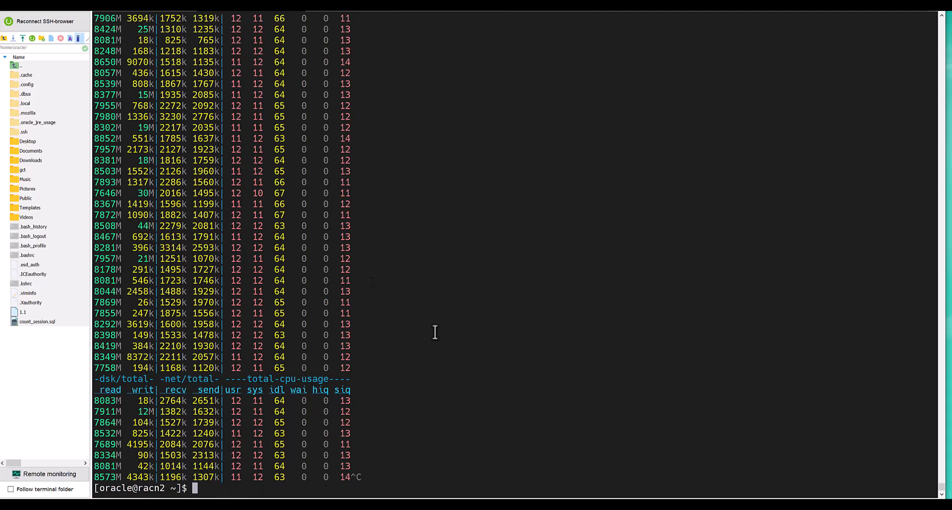
{"action": "key", "text": "Return"}
{"action": "key", "text": "Return"}
{"action": "type", "text": "pwd"}
{"action": "key", "text": "Return"}
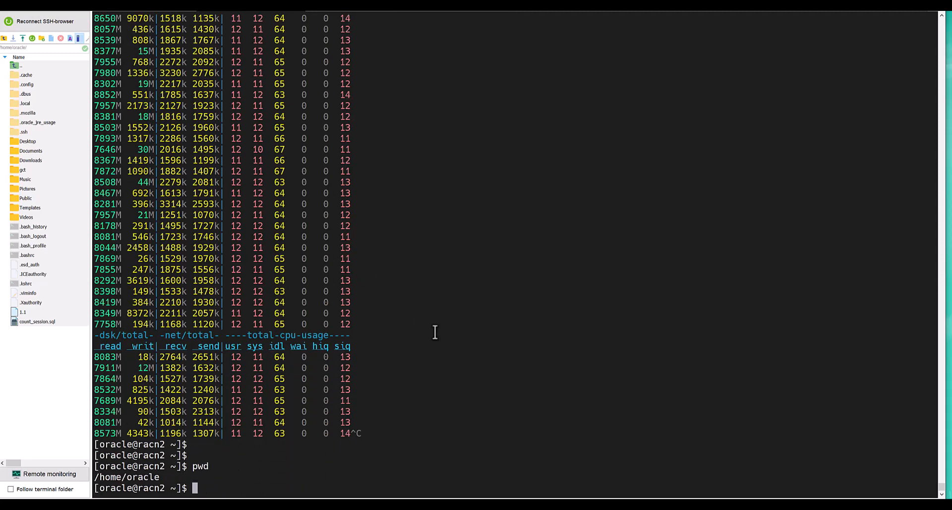
{"action": "type", "text": "cd gct"}
{"action": "key", "text": "Return"}
{"action": "type", "text": "ls -ltr"}
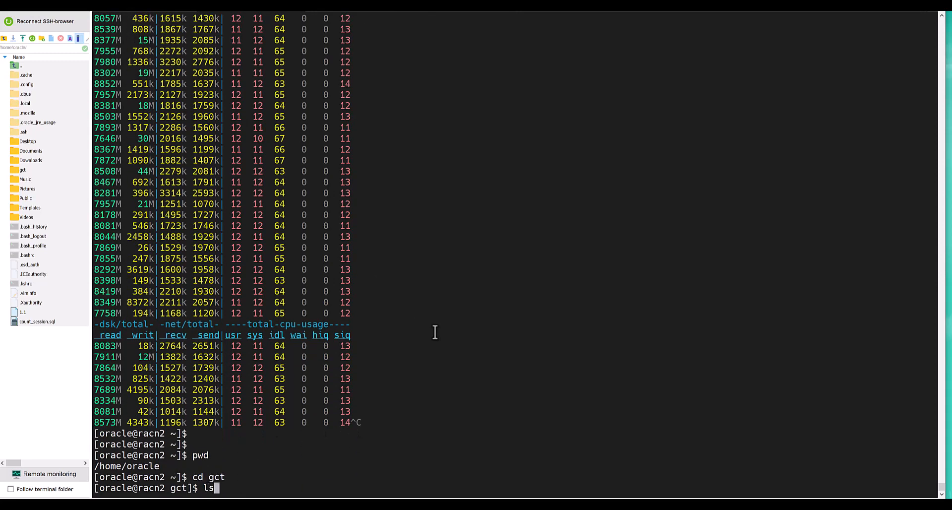
{"action": "key", "text": "Return"}
- Run the db_stop_metrodb2.sh script from the gct directory to stop the metrodb instance on racn2
{"action": "type", "text": "./"}
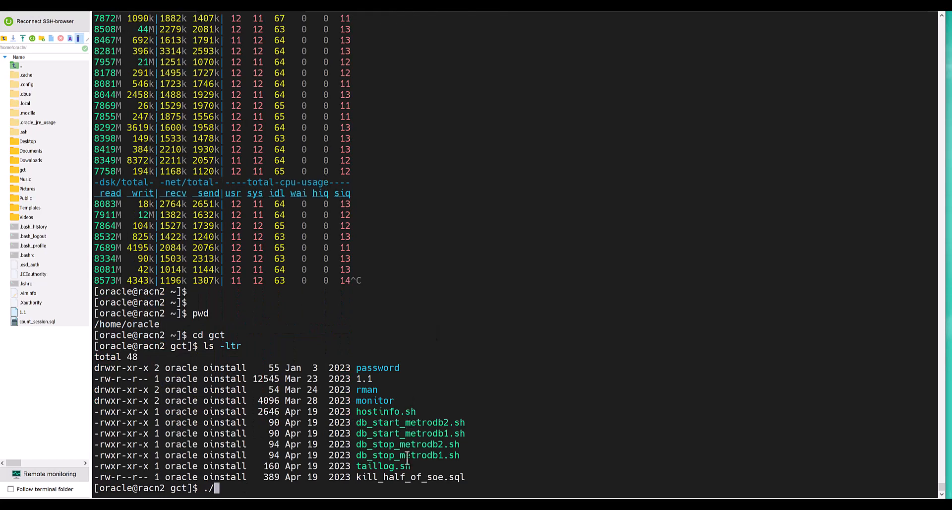
{"action": "double_click", "coordinate": [421, 441]}
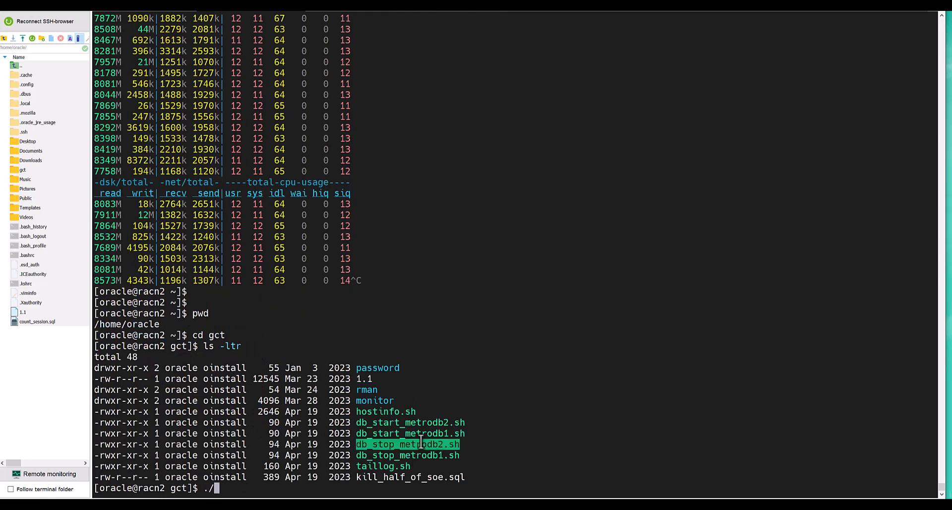
{"action": "right_click", "coordinate": [421, 441]}
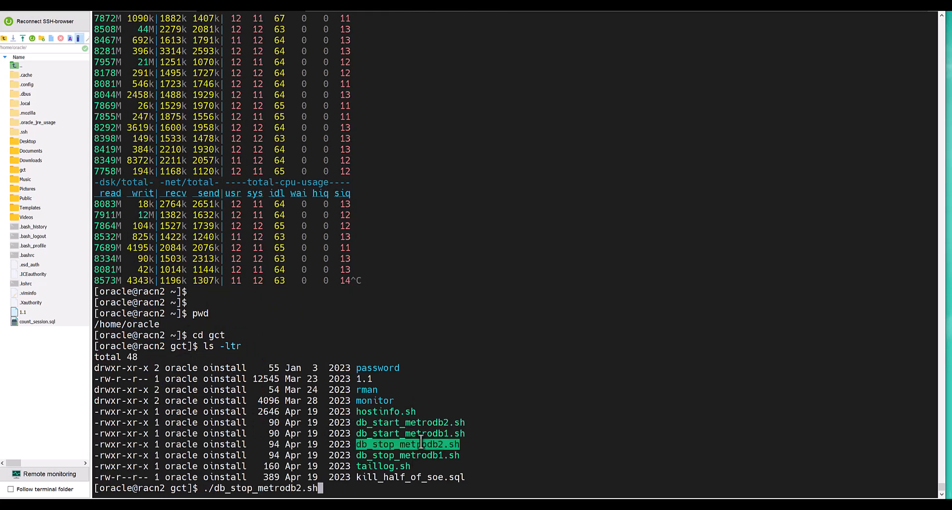
{"action": "key", "text": "Return"}
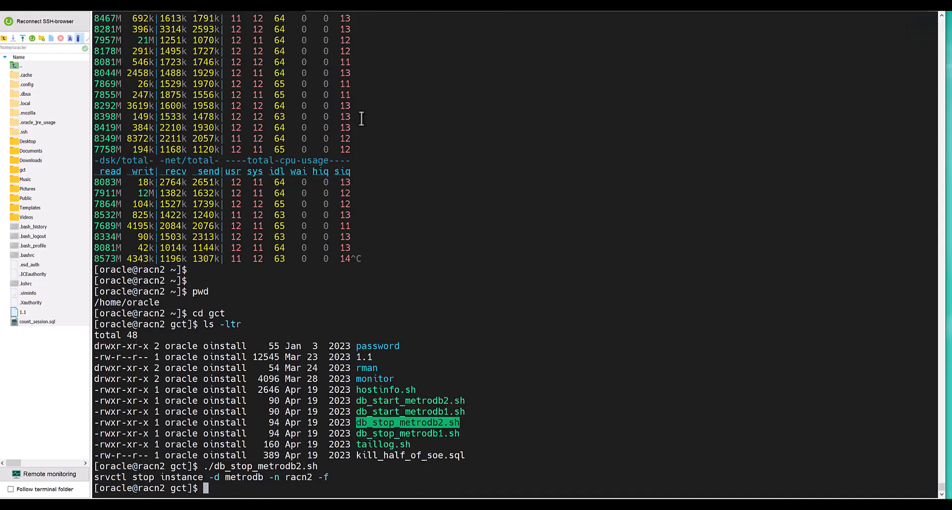
- Restart disk, network and CPU statistics on racn2 with dstat -d -n -c
{"action": "left_click", "coordinate": [342, 335]}
{"action": "type", "text": "dstat -d -n -c"}
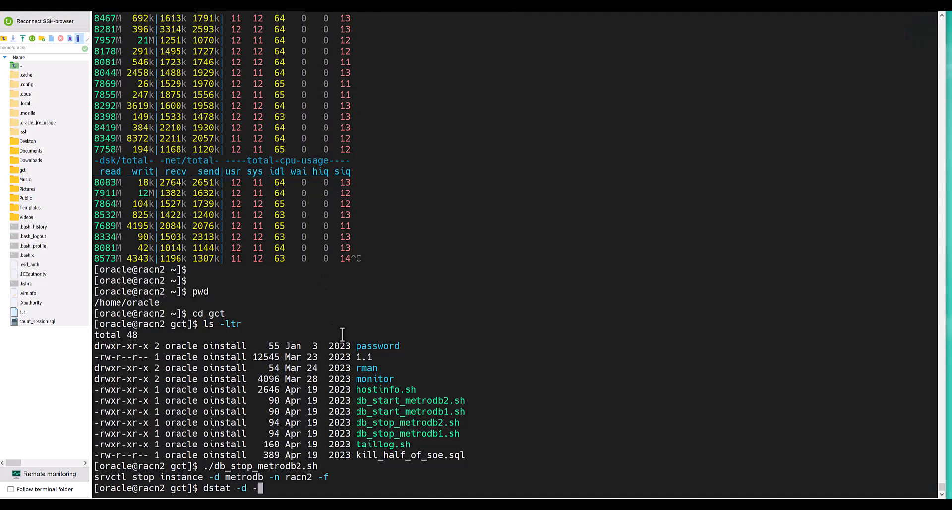
{"action": "key", "text": "Return"}
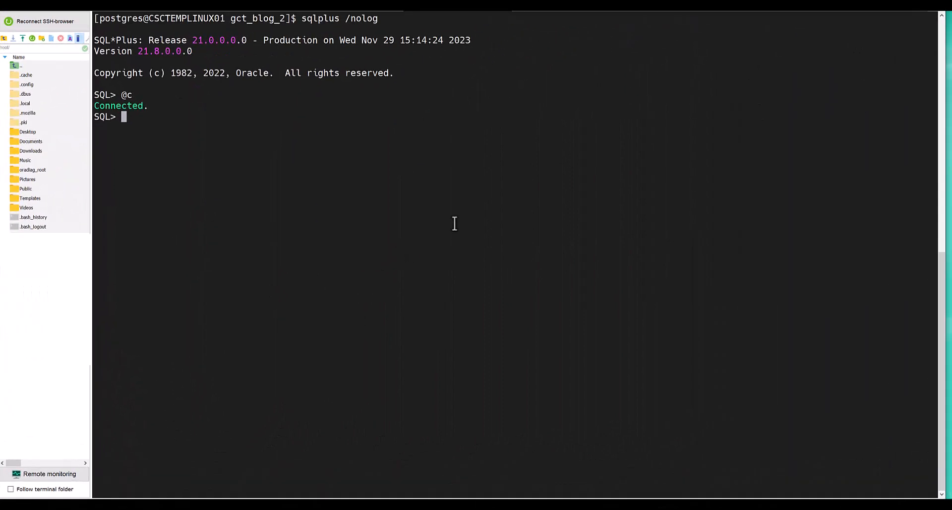
- In SQL*Plus, run the query generating zero-value ORA_OSSTATS inserts for threads whose status is not OPEN, highlight its status filter and switch to the Grafana dashboard
{"action": "right_click", "coordinate": [432, 131]}
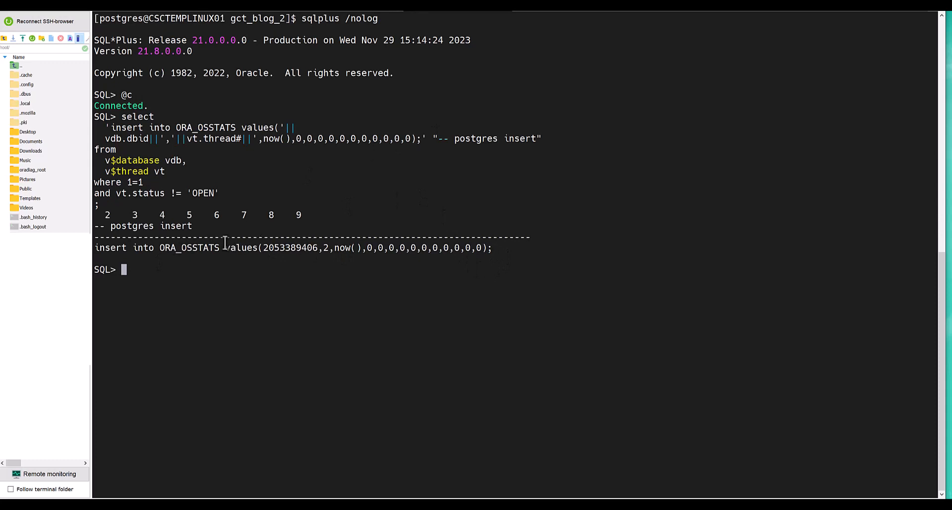
{"action": "left_click_drag", "start_coordinate": [484, 246], "coordinate": [176, 246]}
{"action": "left_click_drag", "start_coordinate": [226, 193], "coordinate": [97, 193]}
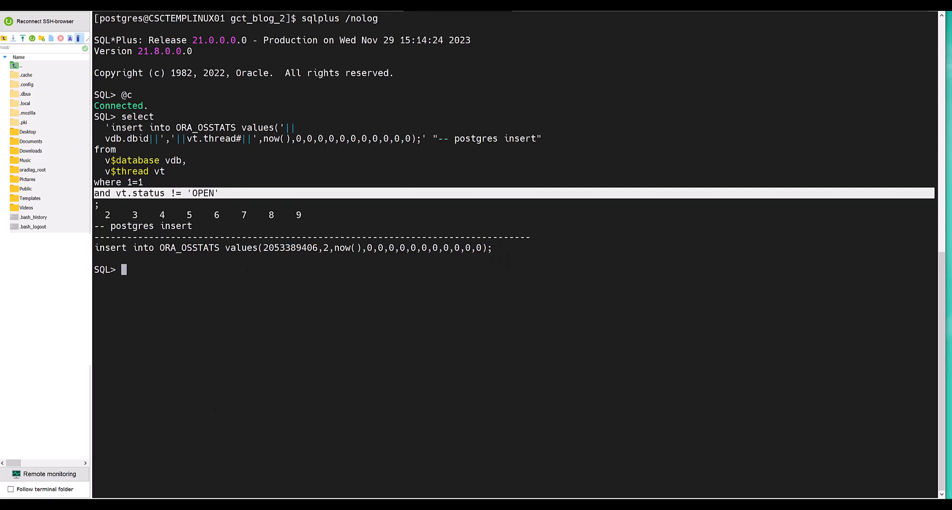
{"action": "key", "text": "alt+Tab"}
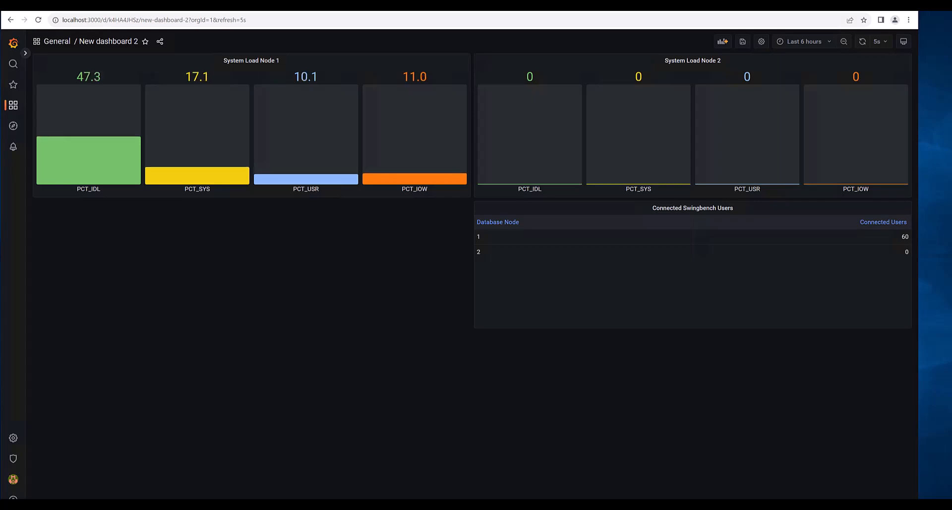
- Return to the racn2 terminal, stop the dstat output and list the files in the gct directory
{"action": "key", "text": "alt+Tab"}
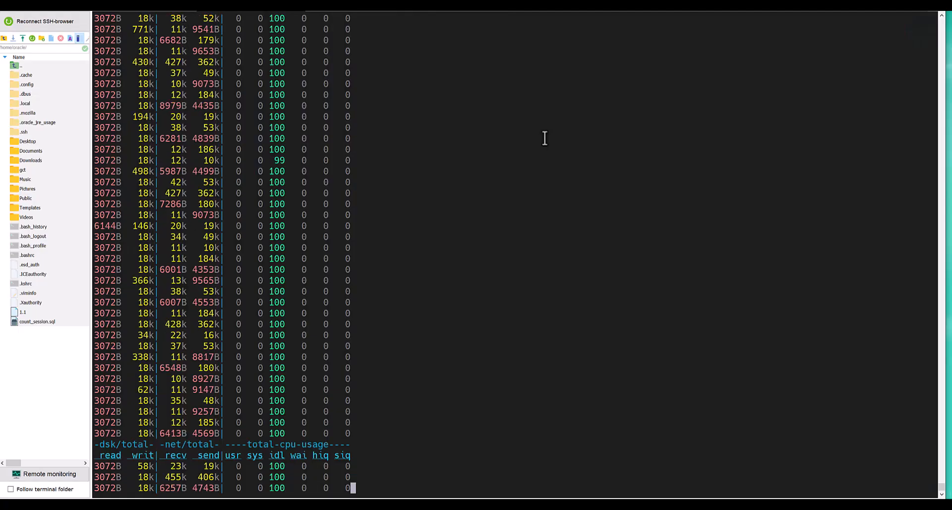
{"action": "key", "text": "ctrl+c"}
{"action": "key", "text": "Return"}
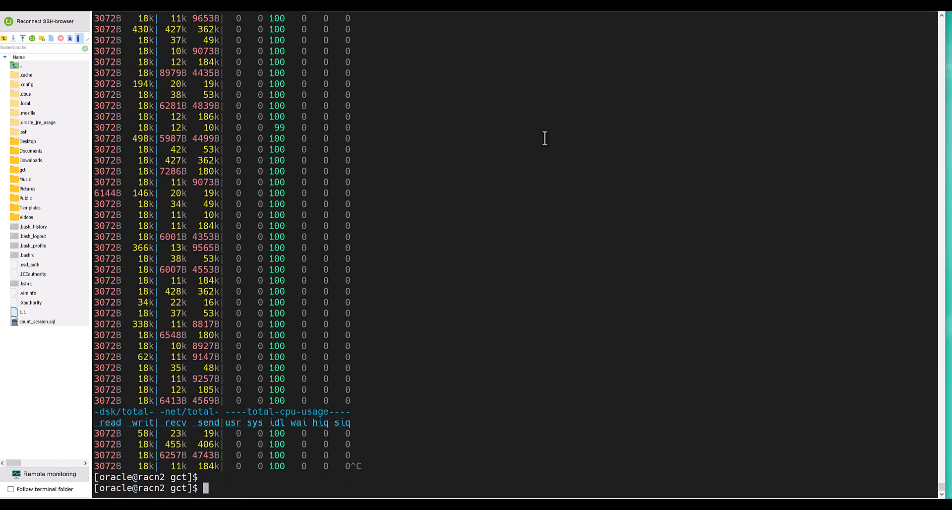
{"action": "type", "text": "ls"}
{"action": "key", "text": "Return"}
- Run the db_start_metrodb2.sh script to start the metrodb instance on racn2 again
{"action": "type", "text": "./"}
{"action": "double_click", "coordinate": [296, 465]}
{"action": "right_click", "coordinate": [296, 465]}
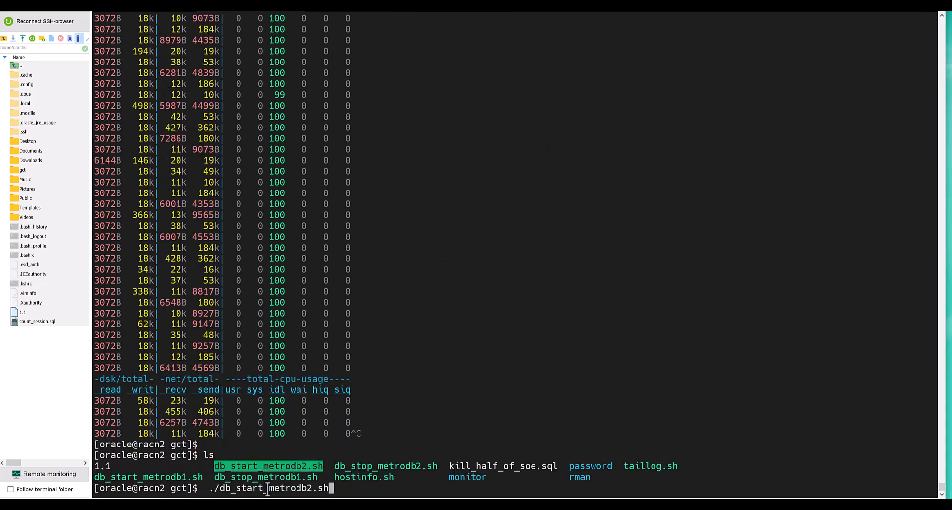
{"action": "key", "text": "Return"}
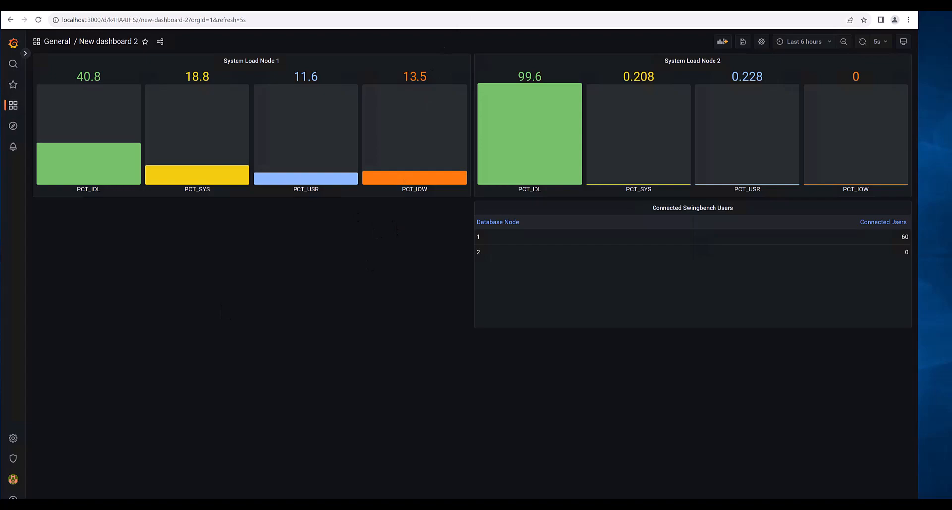
- Switch to the racn1 terminal, stop its dstat output and change to the gct directory
{"action": "key", "text": "alt+Tab"}
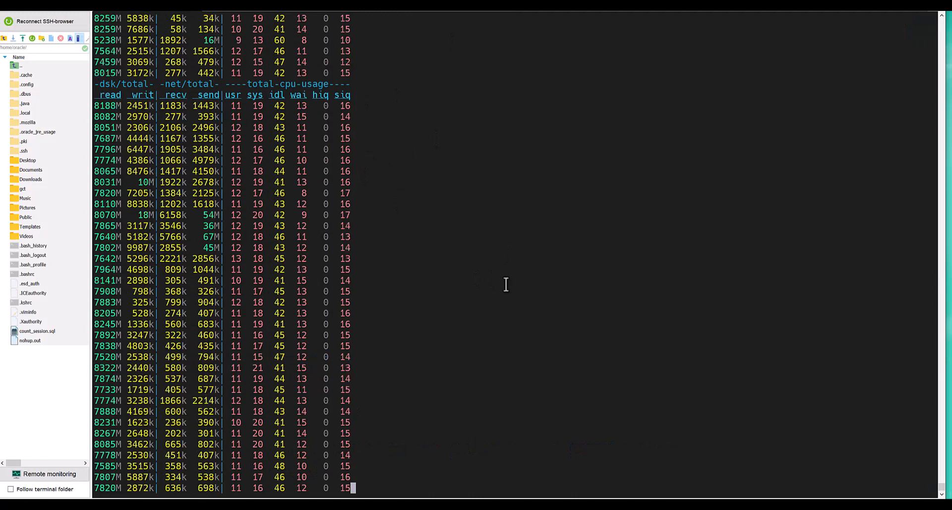
{"action": "key", "text": "ctrl+c"}
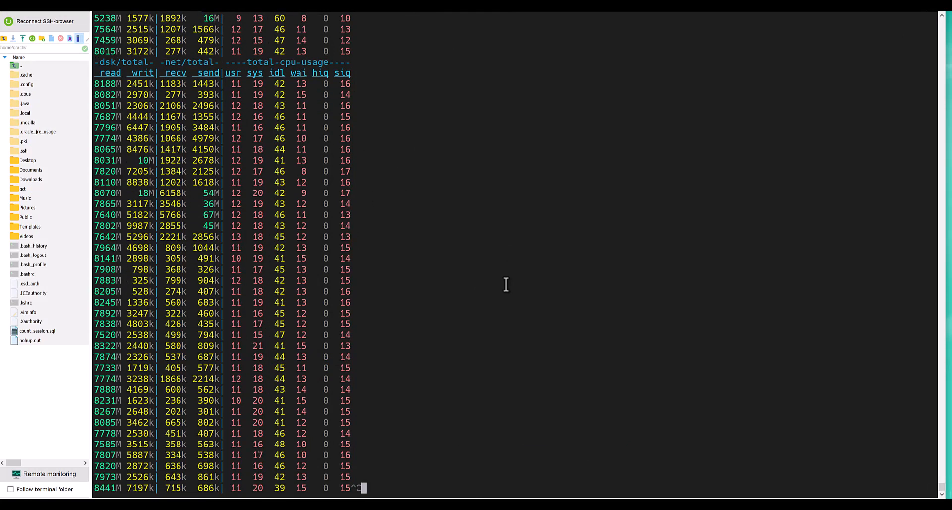
{"action": "key", "text": "Return"}
{"action": "type", "text": "cd gct"}
{"action": "key", "text": "Return"}
- Connect to the database on racn1 with sqlplus "/ as sysdba"
{"action": "type", "text": "sqlplus "}
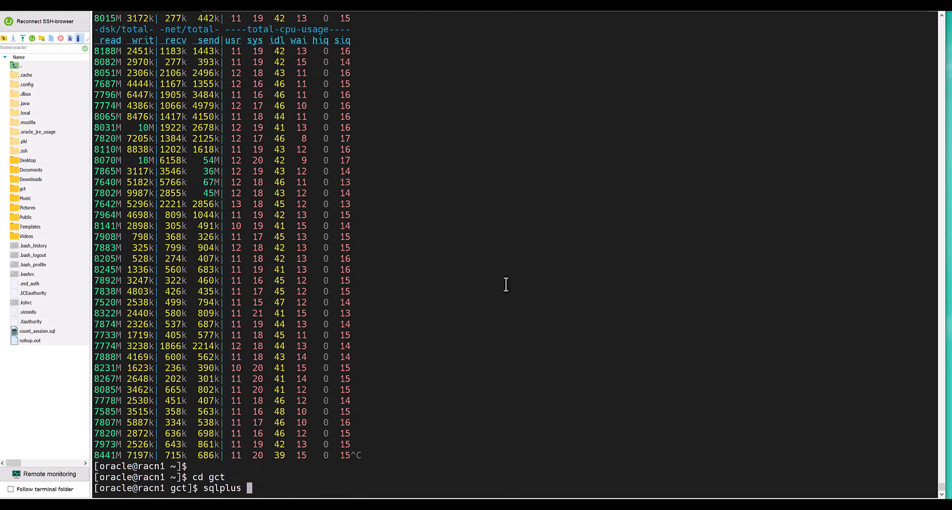
{"action": "type", "text": "\"/ as sysdba\""}
{"action": "key", "text": "Return"}
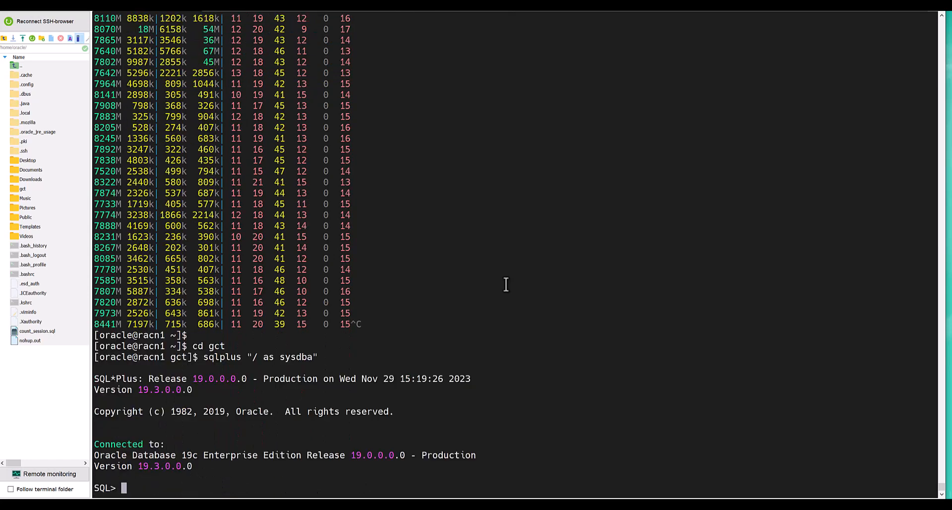
{"action": "type", "text": "@kill_half_of_soe"}
{"action": "key", "text": "Return"}
{"action": "left_click_drag", "start_coordinate": [179, 423], "coordinate": [94, 114]}
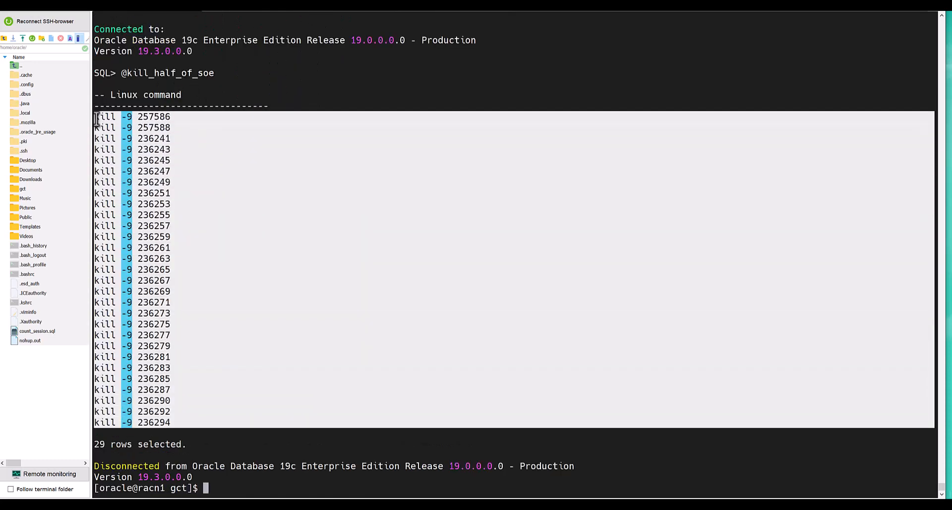
{"action": "right_click", "coordinate": [338, 228]}
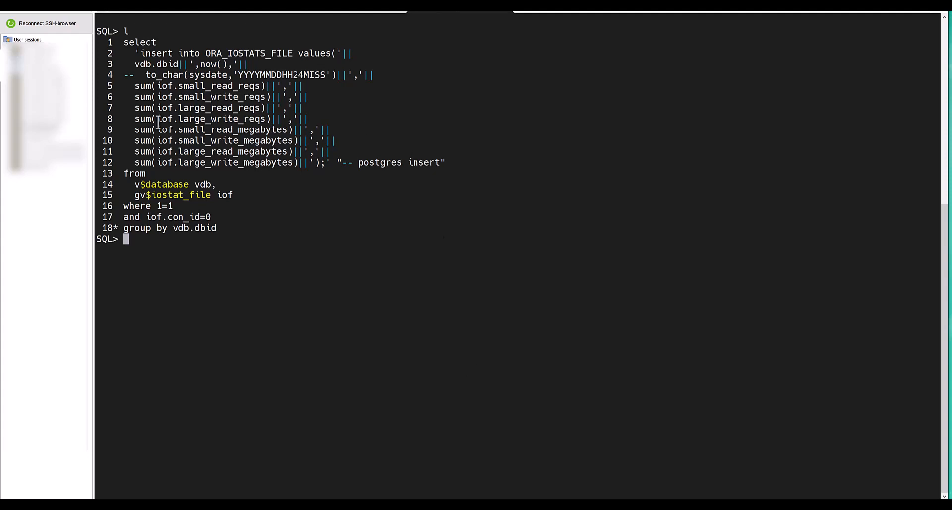
- Review the buffered gv$iostat_file query, run it with / and copy the generated ORA_IOSTATS_FILE insert statement
{"action": "left_click_drag", "start_coordinate": [212, 195], "coordinate": [134, 195]}
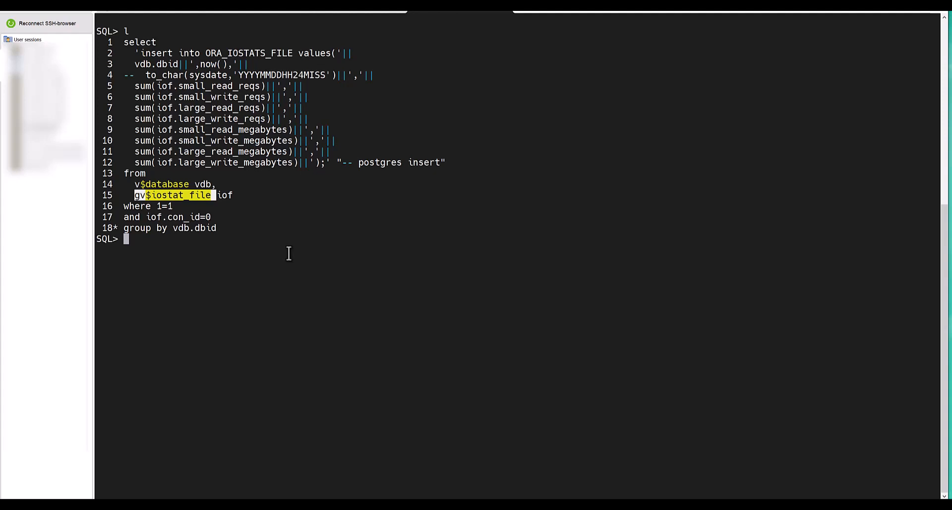
{"action": "left_click_drag", "start_coordinate": [159, 86], "coordinate": [135, 83]}
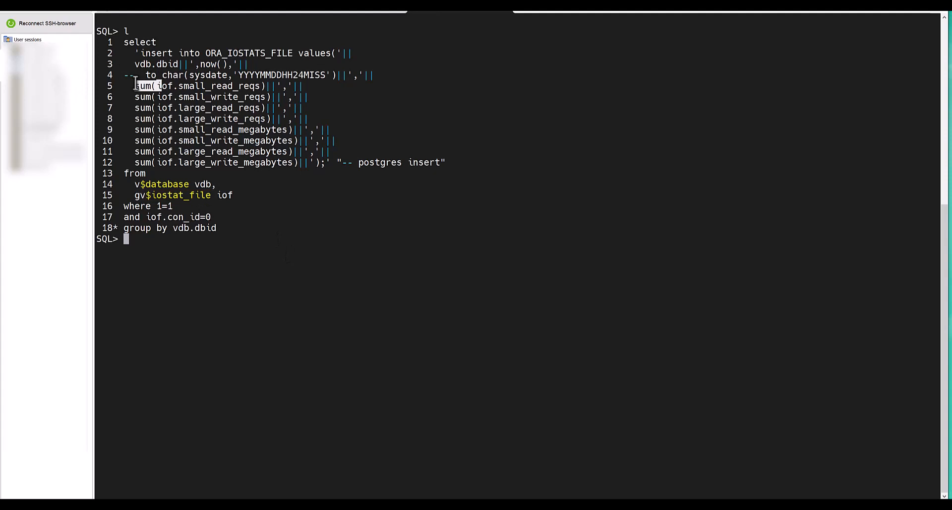
{"action": "left_click", "coordinate": [280, 227]}
{"action": "type", "text": "/"}
{"action": "key", "text": "Return"}
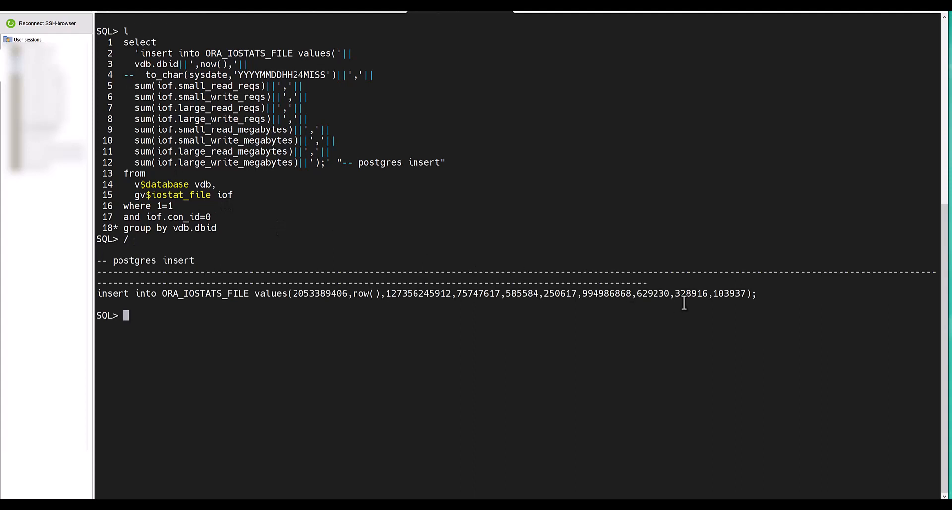
{"action": "left_click_drag", "start_coordinate": [739, 292], "coordinate": [97, 293]}
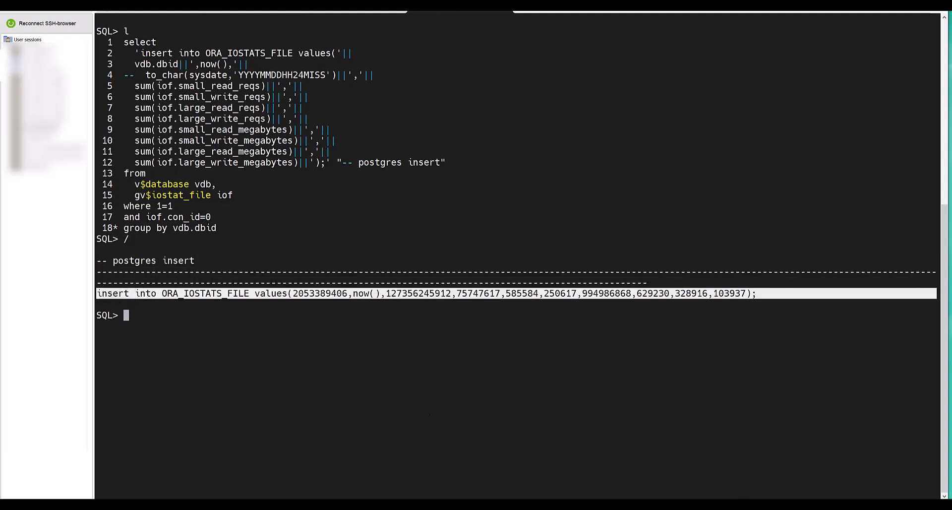
- Exit SQL*Plus, connect with psql -d graham1 and run the copied ORA_IOSTATS_FILE insert statement
{"action": "left_click", "coordinate": [653, 384]}
{"action": "type", "text": "ext"}
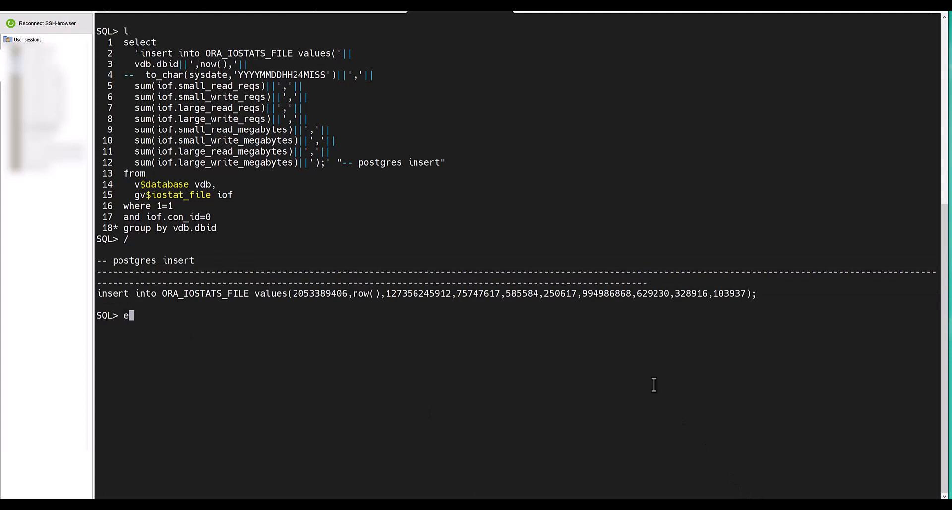
{"action": "key", "text": "BackSpace"}
{"action": "key", "text": "BackSpace"}
{"action": "type", "text": "xit"}
{"action": "key", "text": "Return"}
{"action": "type", "text": "psql -d graham1"}
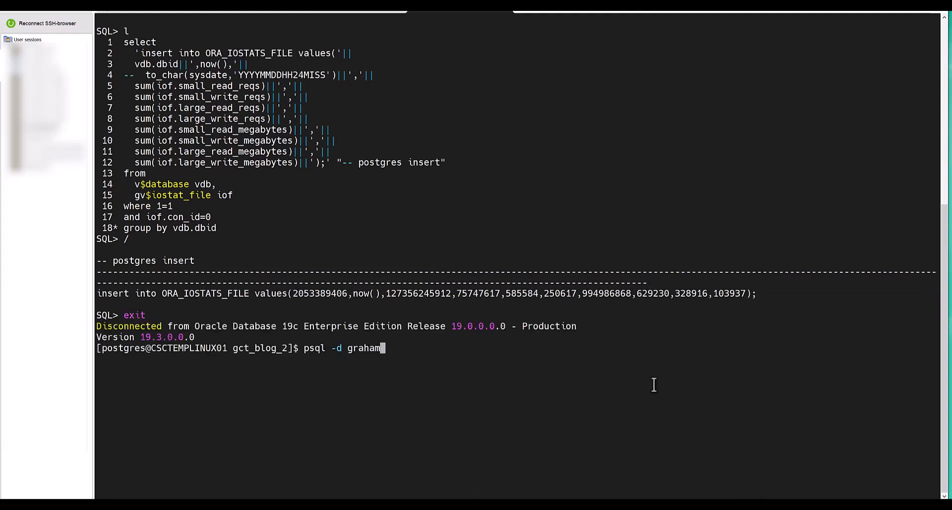
{"action": "key", "text": "Return"}
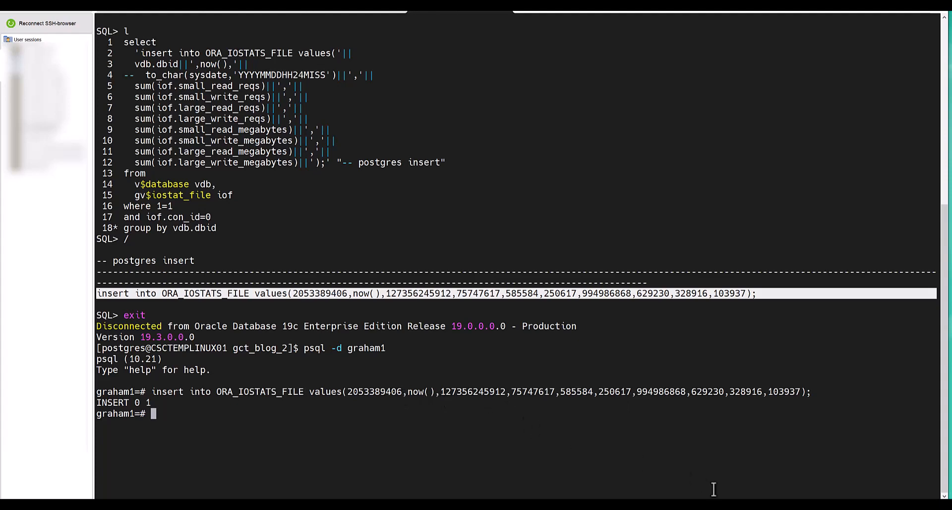
- Query the delta data in psql with select * from ORA_IOSTATS_FILE_DELTA order by ts;
{"action": "left_click", "coordinate": [642, 428]}
{"action": "type", "text": "select "}
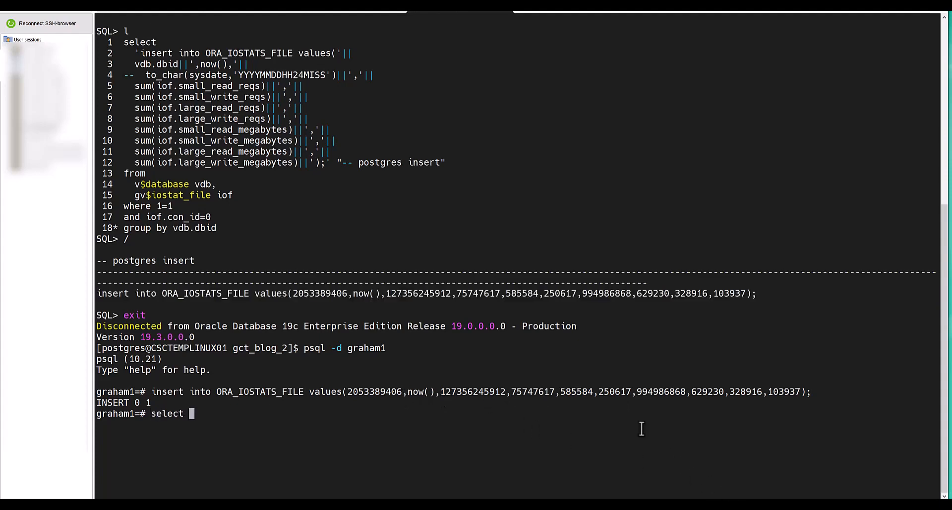
{"action": "type", "text": "* from"}
{"action": "double_click", "coordinate": [269, 391]}
{"action": "right_click", "coordinate": [269, 391]}
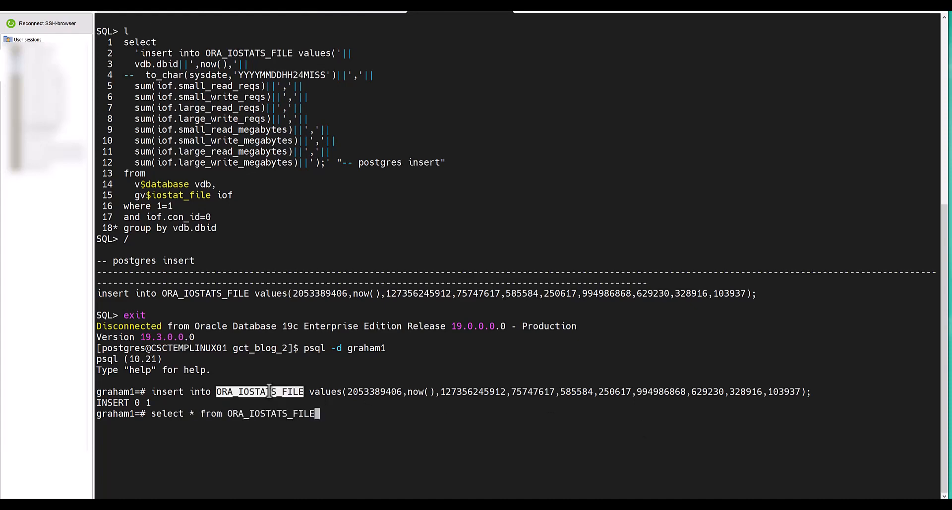
{"action": "type", "text": "DELTA order by ts"}
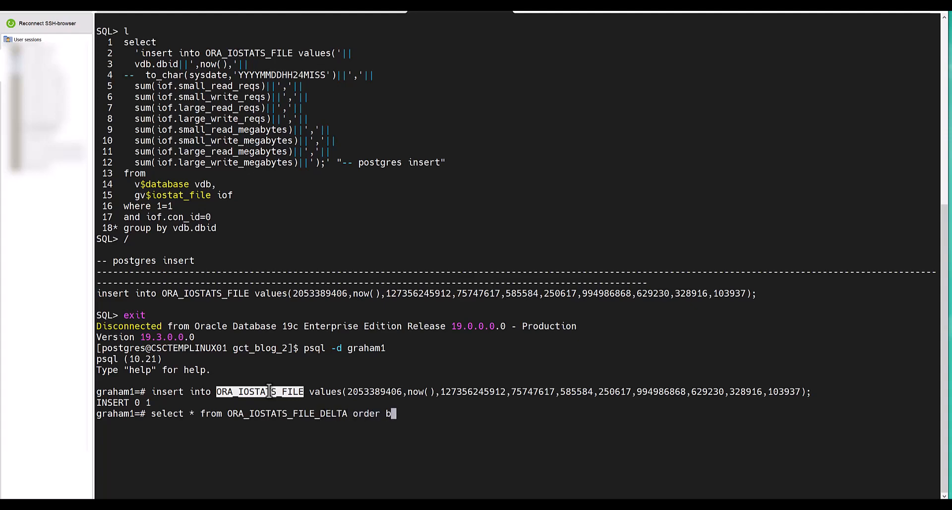
{"action": "type", "text": ";"}
{"action": "key", "text": "Return"}
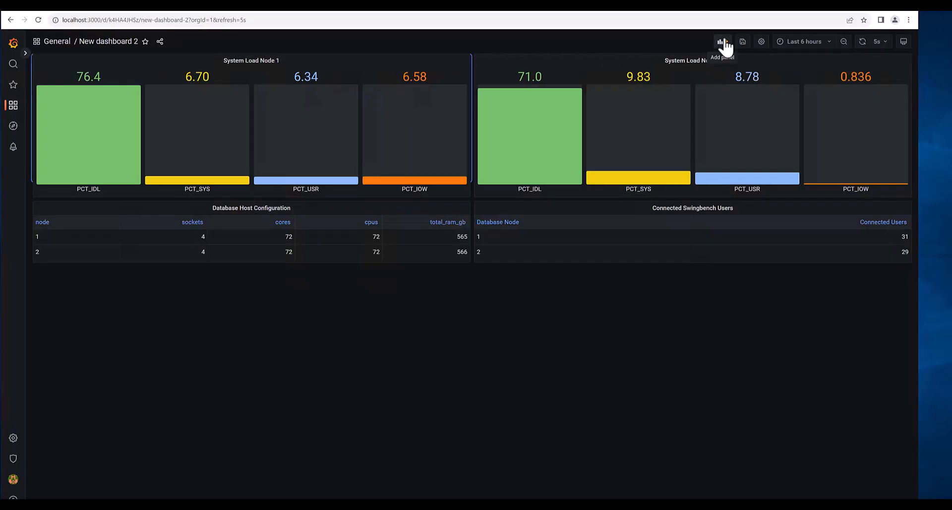
- In the Grafana dashboard, add a new panel and set its visualization to Gauge
{"action": "left_click", "coordinate": [723, 42]}
{"action": "left_click", "coordinate": [202, 110]}
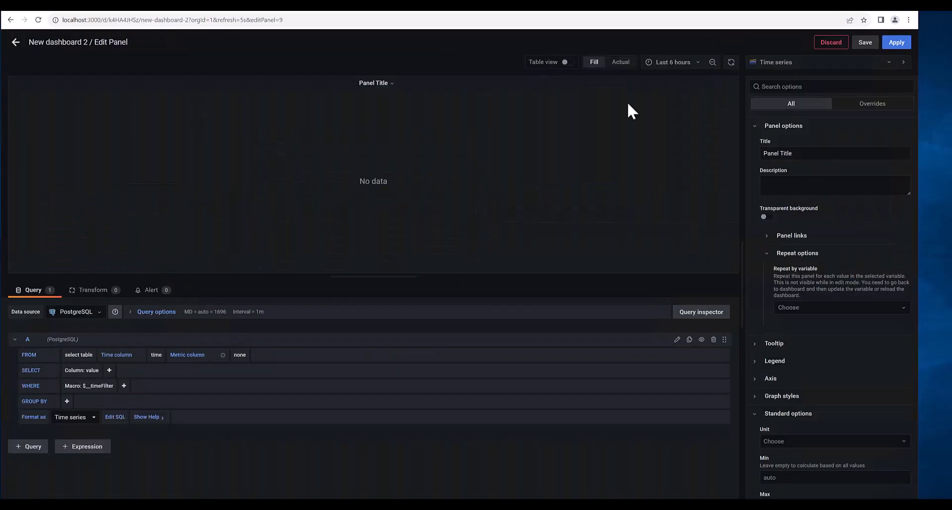
{"action": "left_click", "coordinate": [756, 66]}
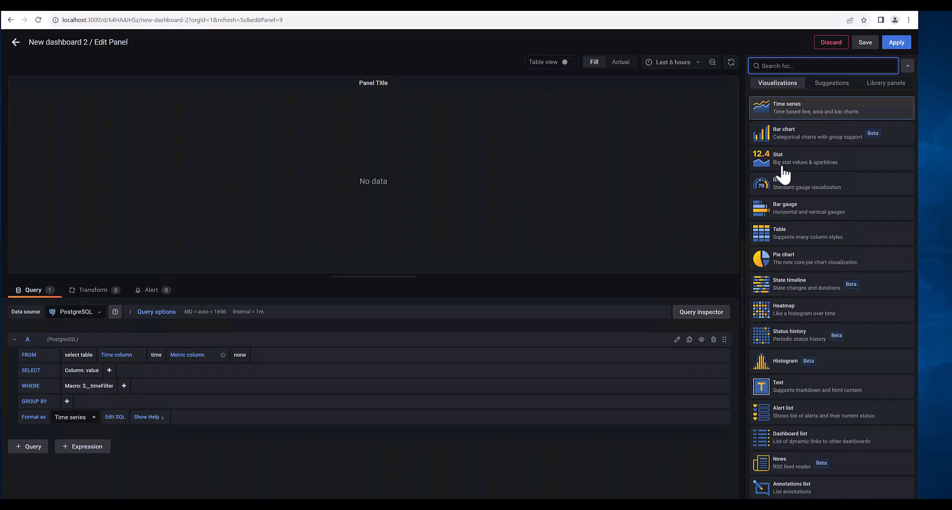
{"action": "left_click", "coordinate": [783, 186]}
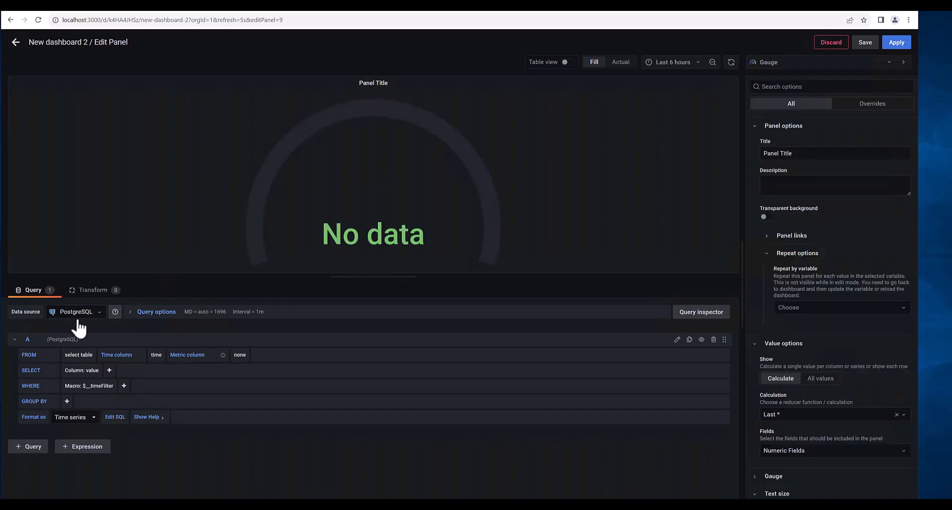
- Set the gauge panel's data source to PostgreSQLGCT and its query table to ora_iostats_file_delta
{"action": "left_click", "coordinate": [103, 311]}
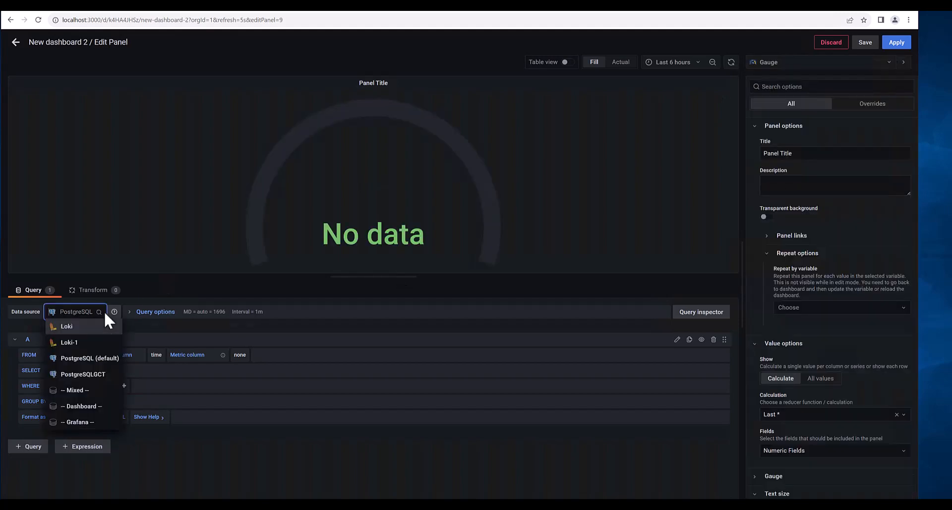
{"action": "left_click", "coordinate": [93, 377]}
{"action": "left_click", "coordinate": [79, 354]}
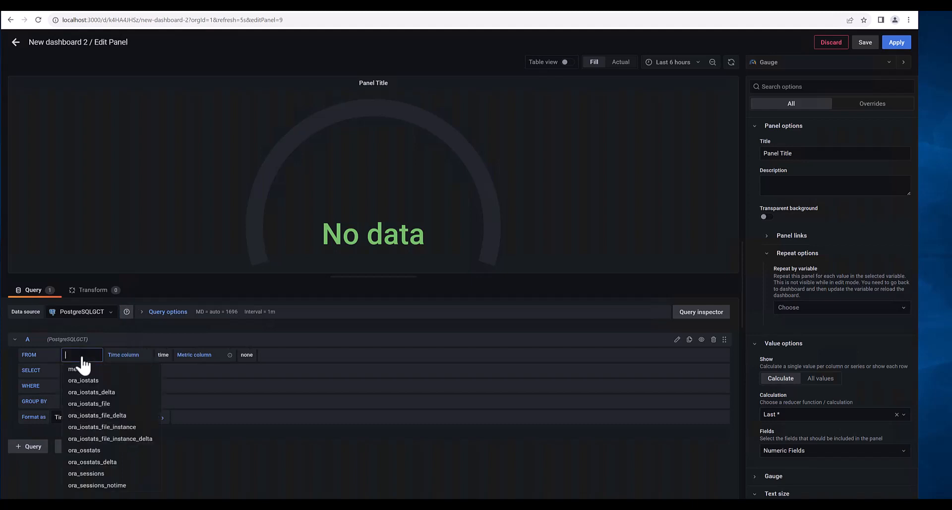
{"action": "left_click", "coordinate": [103, 417]}
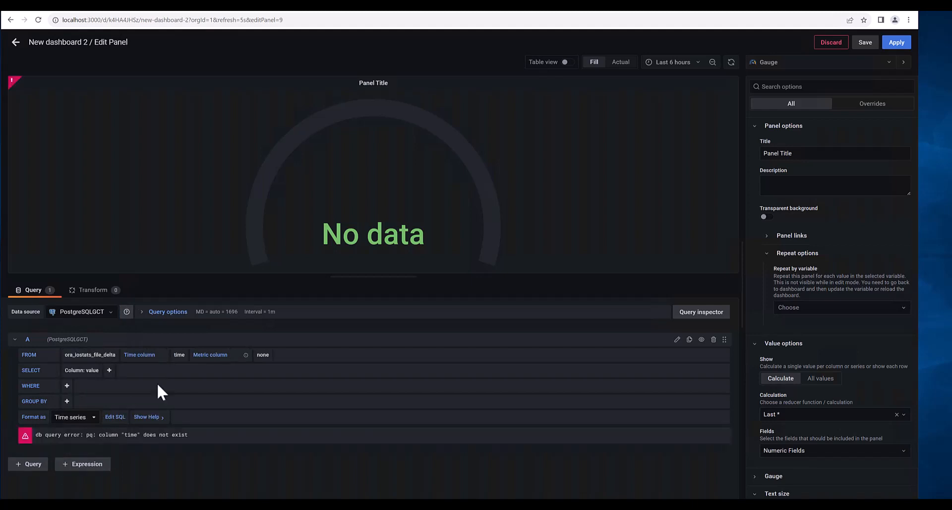
- Use ts as the query's time column and select the reads column as its value
{"action": "left_click", "coordinate": [181, 355]}
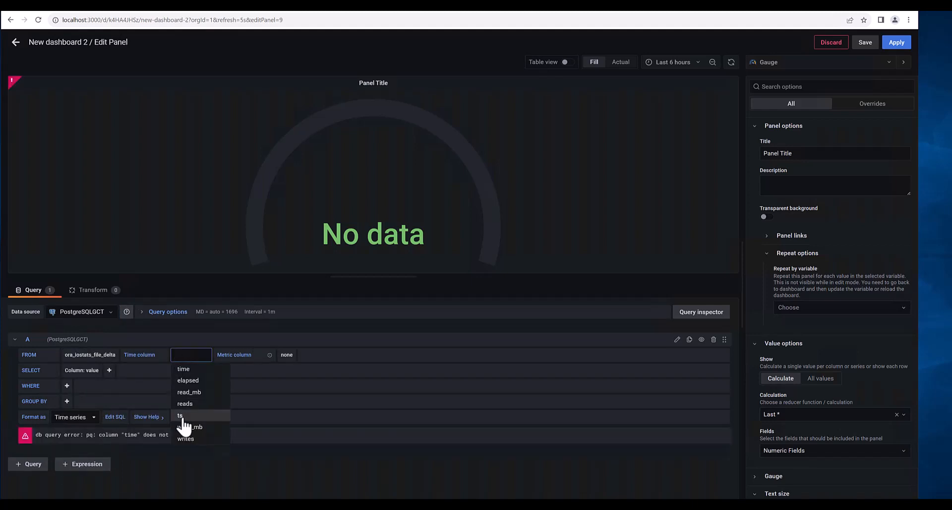
{"action": "left_click", "coordinate": [184, 416]}
{"action": "left_click", "coordinate": [90, 373]}
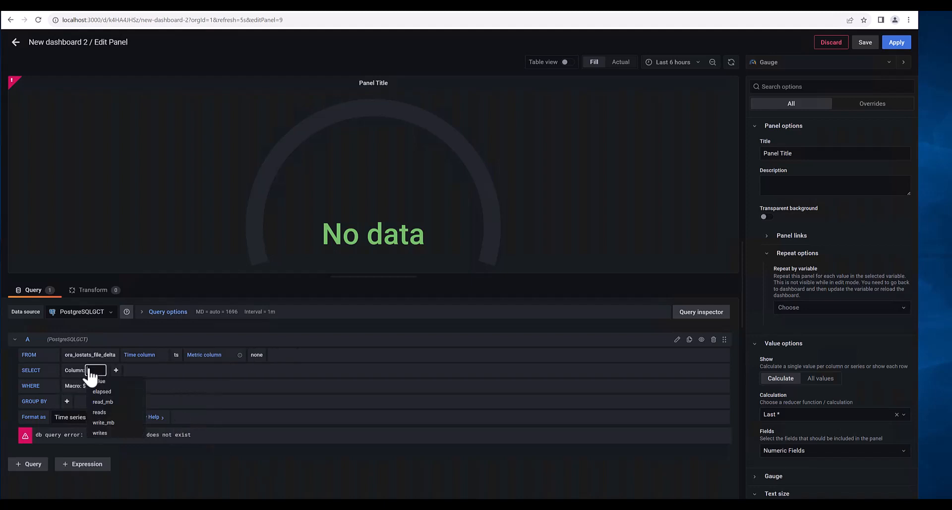
{"action": "left_click", "coordinate": [100, 412]}
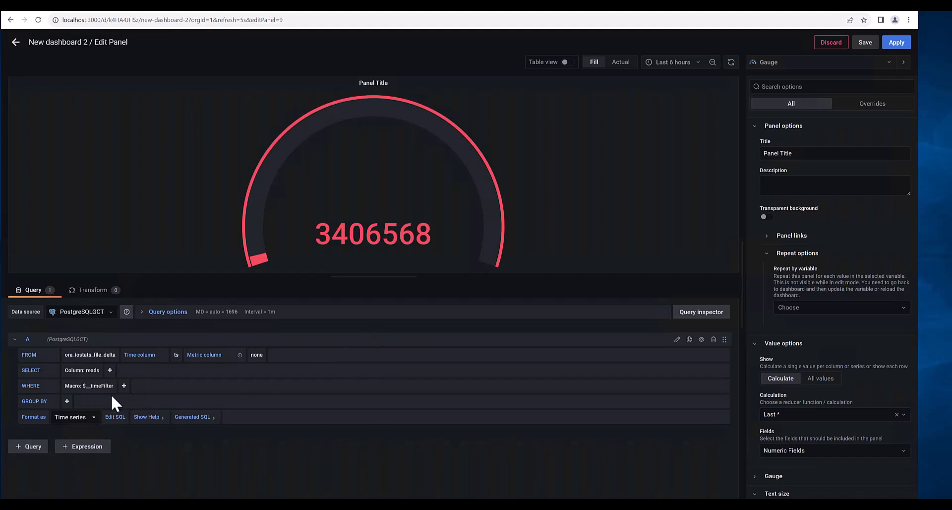
- Edit the gauge's SQL so the value is reads/elapsed "Reads", and disable and re-enable the query to refresh it
{"action": "left_click", "coordinate": [92, 379]}
{"action": "left_click", "coordinate": [263, 416]}
{"action": "left_click", "coordinate": [114, 417]}
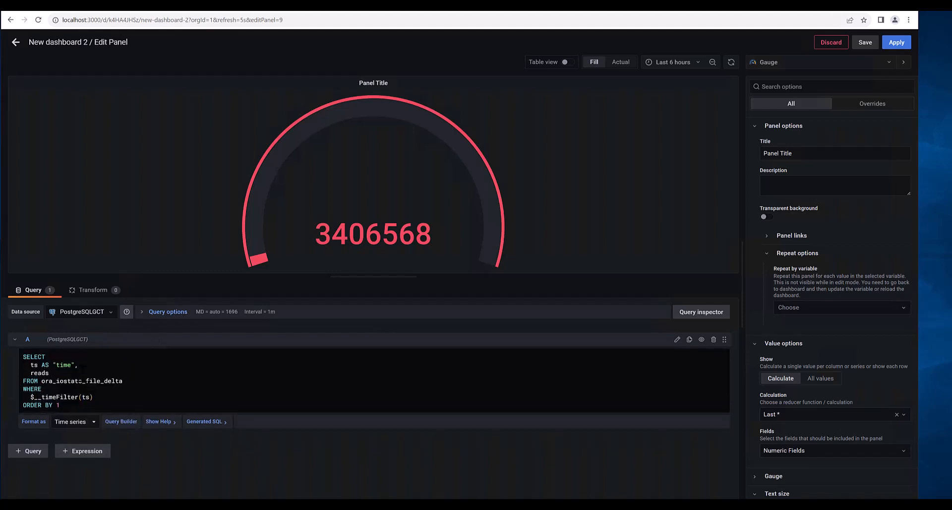
{"action": "type", "text": "/elapsed \"Reads\""}
{"action": "left_click", "coordinate": [701, 340]}
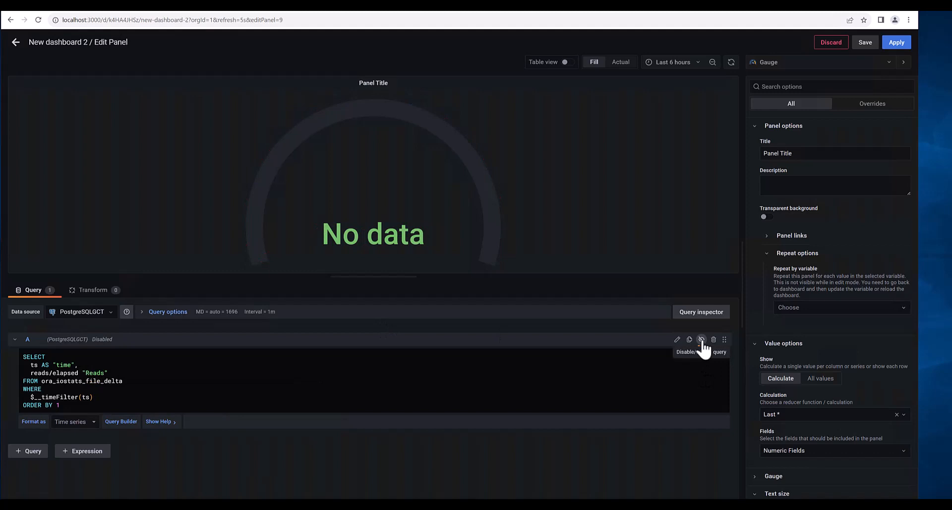
{"action": "left_click", "coordinate": [701, 340]}
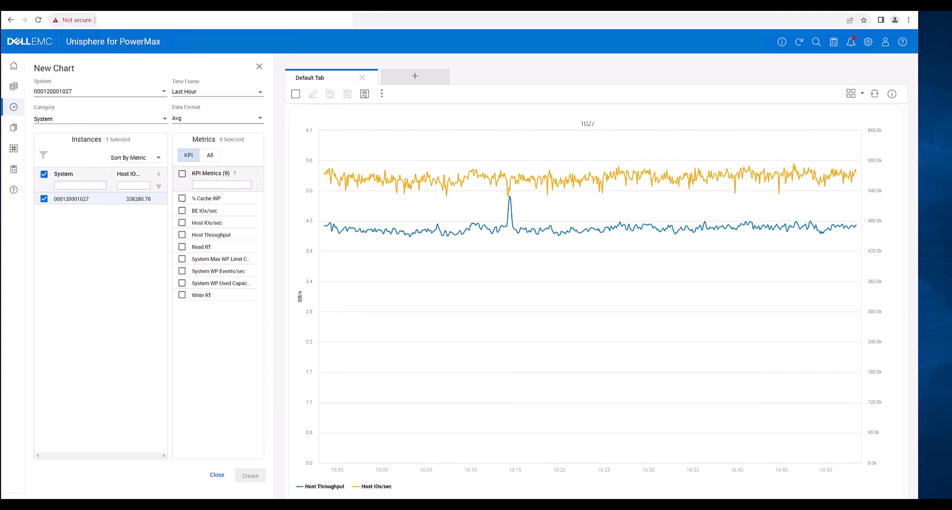
- Switch back to the Grafana panel editor and replace the gauge's threshold of 80 with one at 500000
{"action": "left_click", "coordinate": [72, 5]}
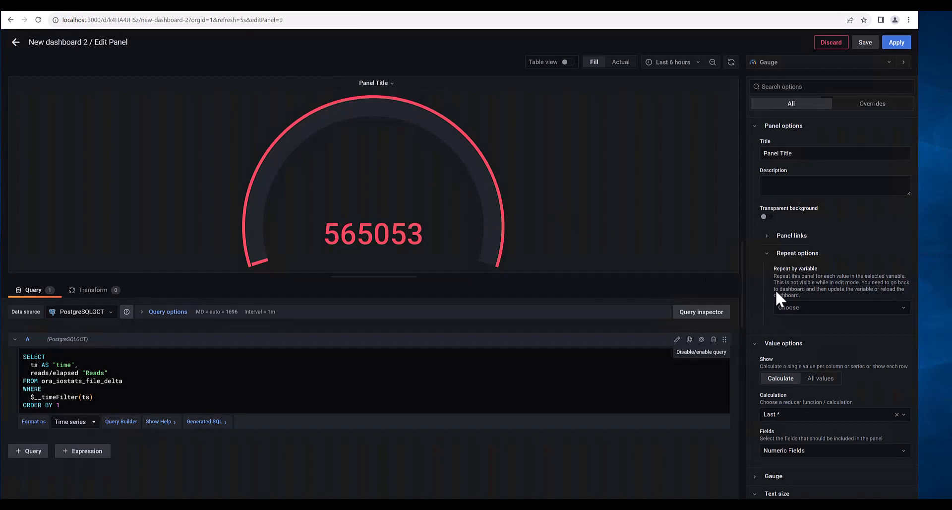
{"action": "scroll", "coordinate": [777, 290], "scroll_direction": "down", "scroll_amount": 10}
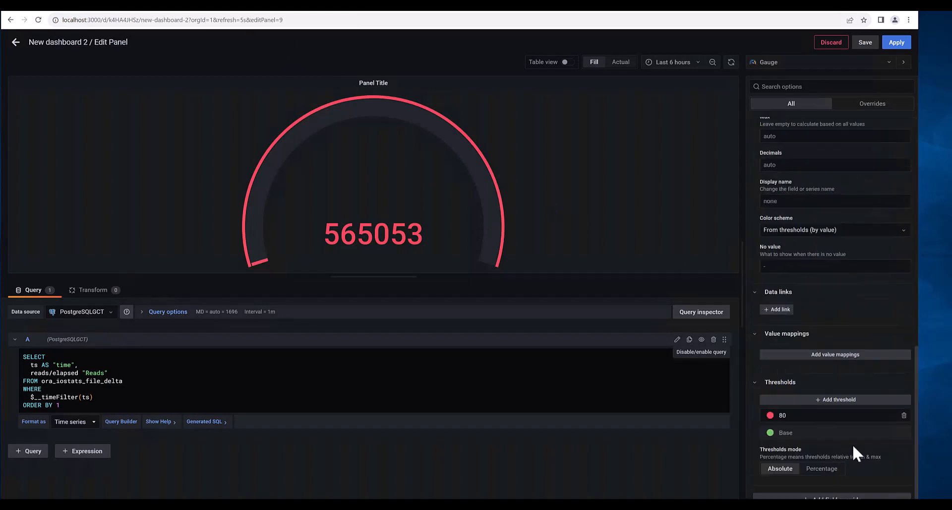
{"action": "left_click", "coordinate": [902, 415]}
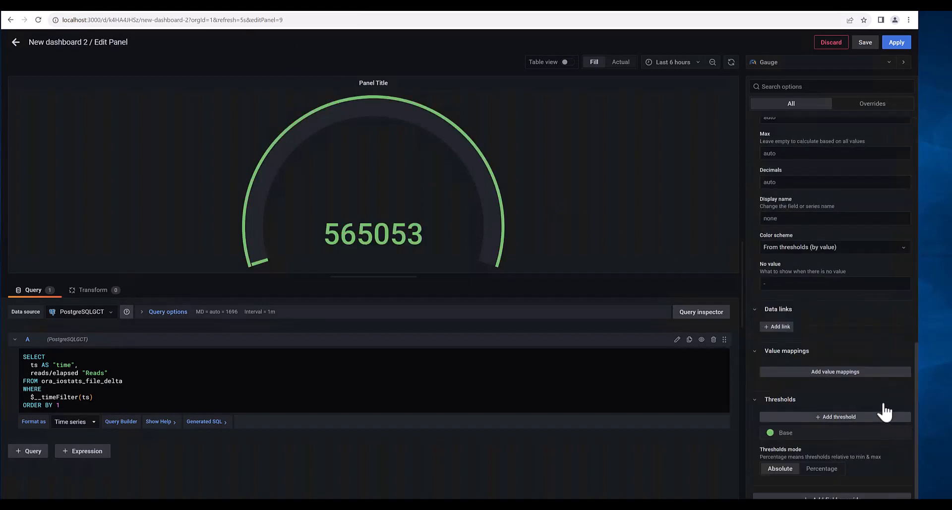
{"action": "left_click", "coordinate": [844, 418]}
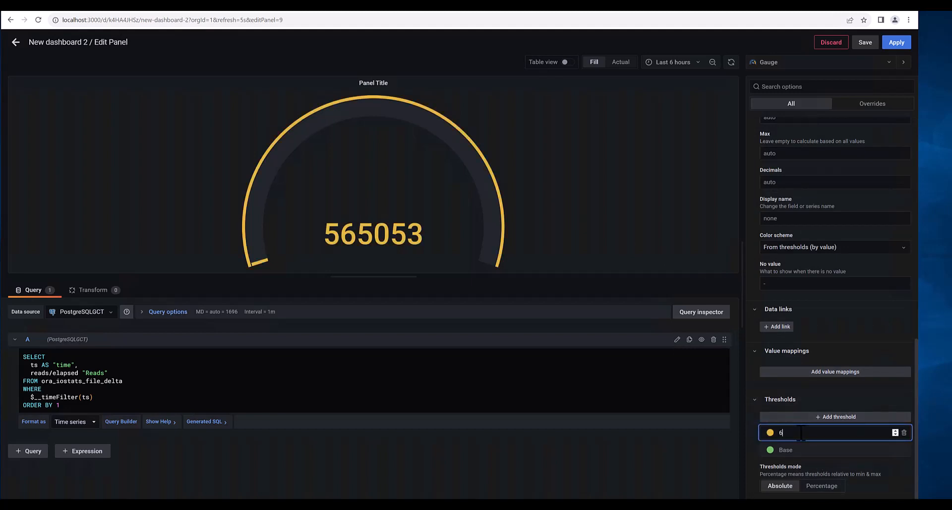
{"action": "type", "text": "500000"}
{"action": "key", "text": "Tab"}
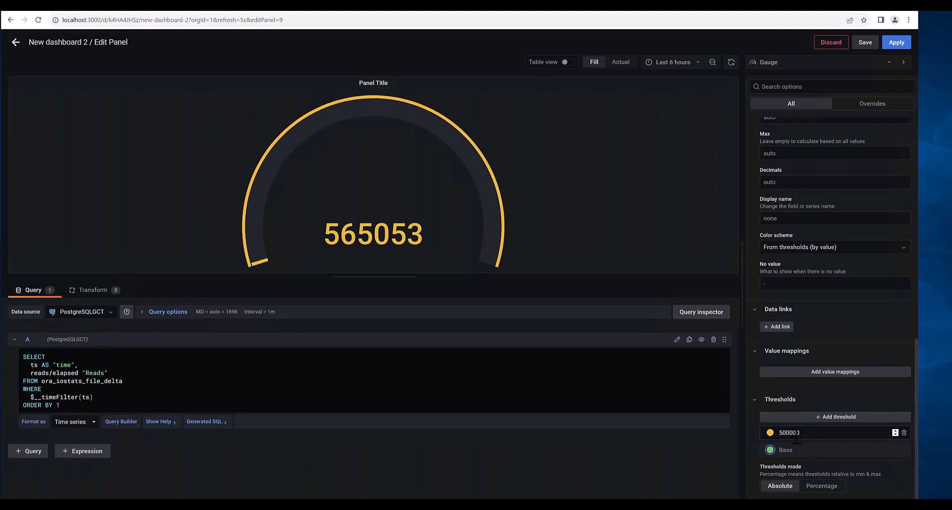
- Add a second gauge threshold at 800010 and color it dark red
{"action": "left_click", "coordinate": [823, 419]}
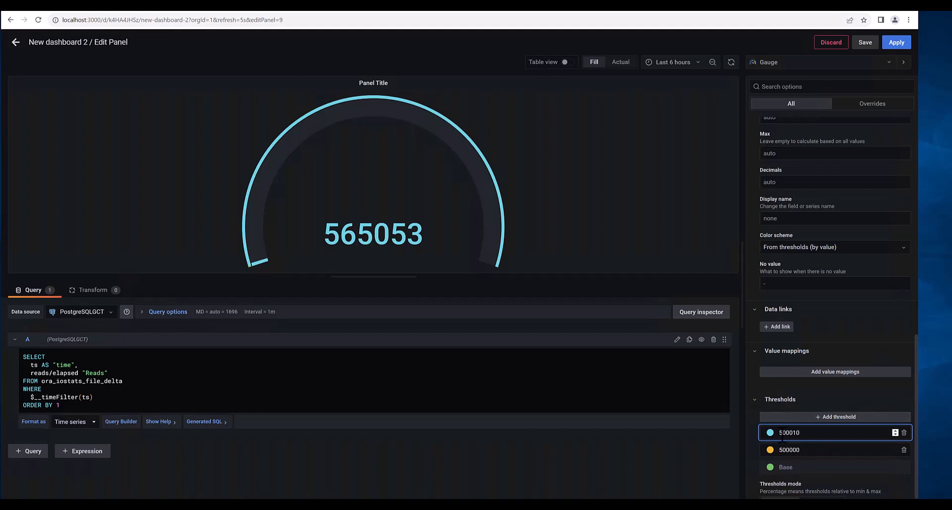
{"action": "left_click", "coordinate": [769, 432]}
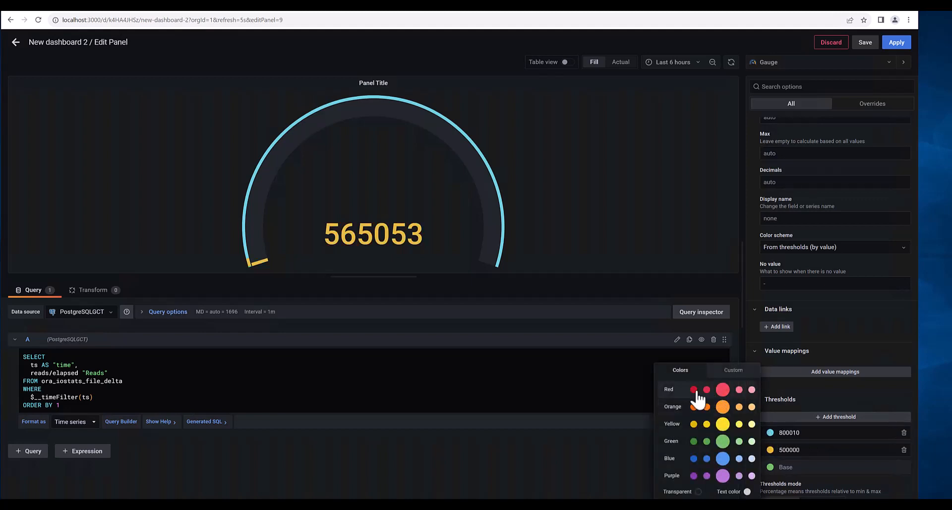
{"action": "left_click", "coordinate": [695, 389]}
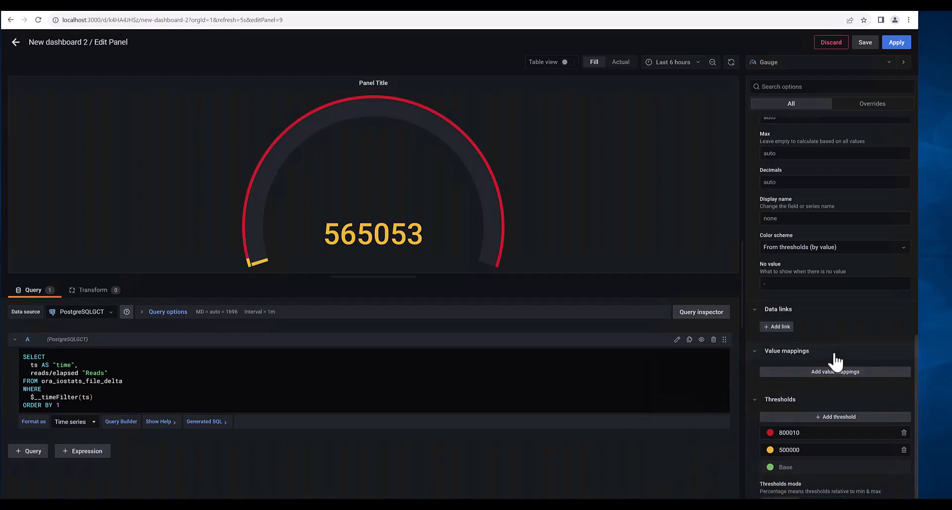
- Set the gauge's maximum to 900000 and apply the panel to the dashboard
{"action": "scroll", "coordinate": [833, 323], "scroll_direction": "up", "scroll_amount": 2}
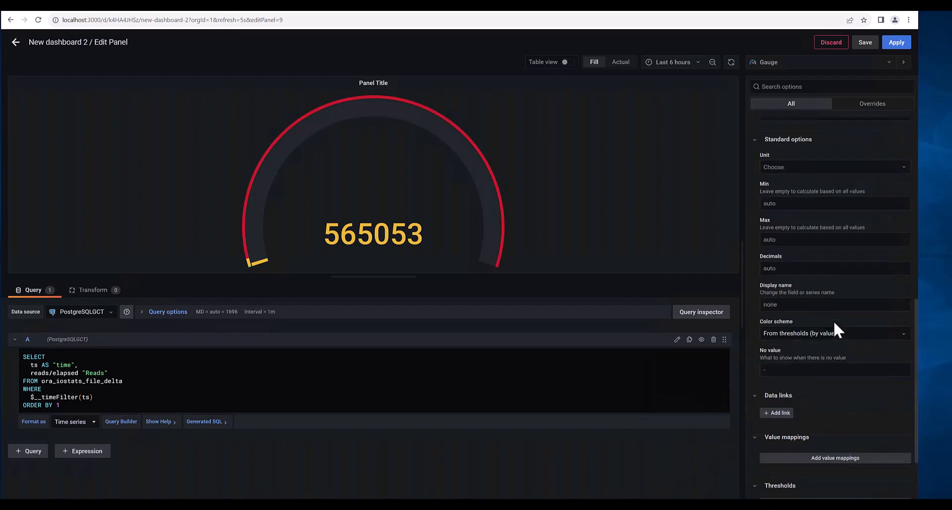
{"action": "scroll", "coordinate": [835, 329], "scroll_direction": "up", "scroll_amount": 3}
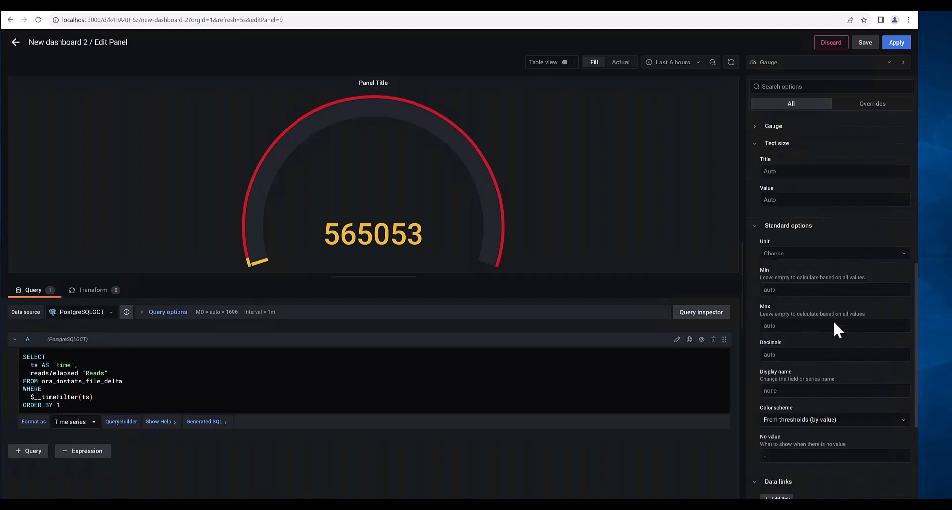
{"action": "left_click", "coordinate": [784, 326]}
{"action": "type", "text": "90000"}
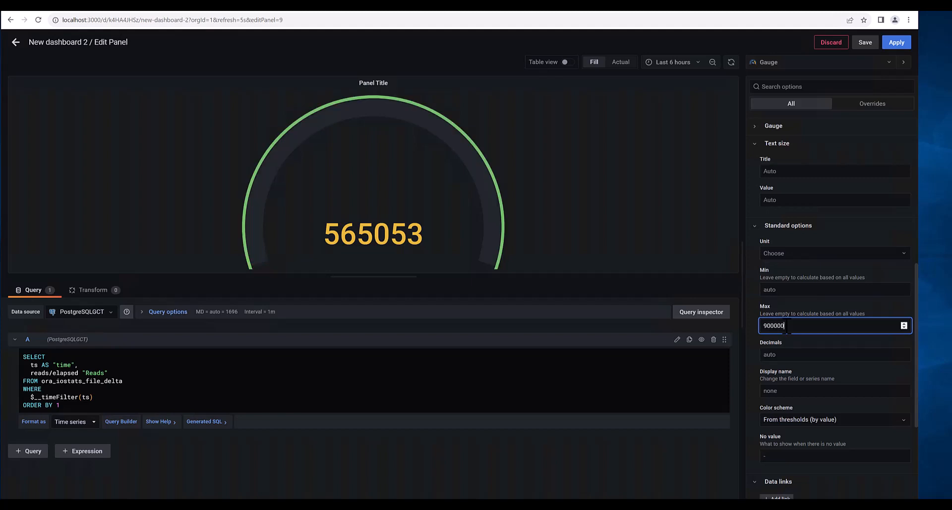
{"action": "type", "text": "0"}
{"action": "scroll", "coordinate": [796, 327], "scroll_direction": "down", "scroll_amount": 4}
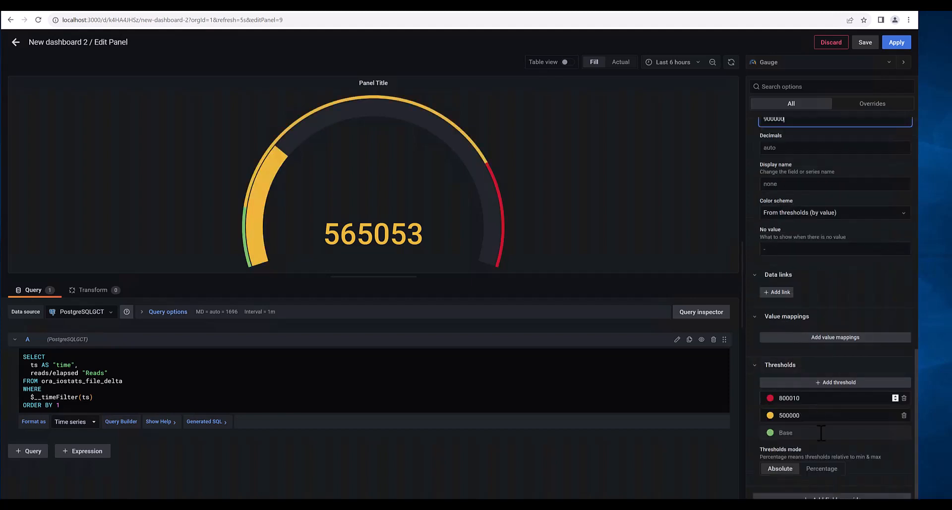
{"action": "left_click", "coordinate": [893, 43]}
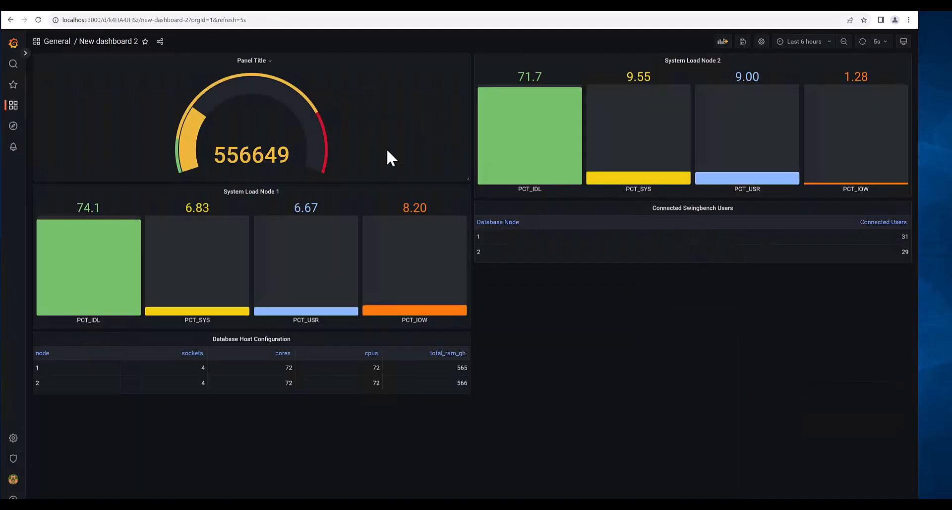
- Title the new gauge panel Database Reads and apply the change
{"action": "left_click", "coordinate": [256, 64]}
{"action": "left_click", "coordinate": [244, 86]}
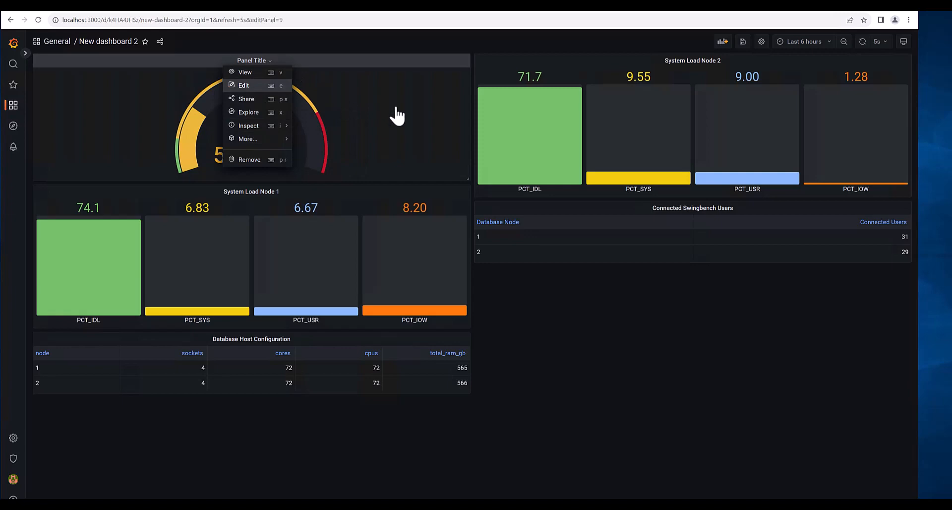
{"action": "triple_click", "coordinate": [774, 153]}
{"action": "type", "text": "Database Re"}
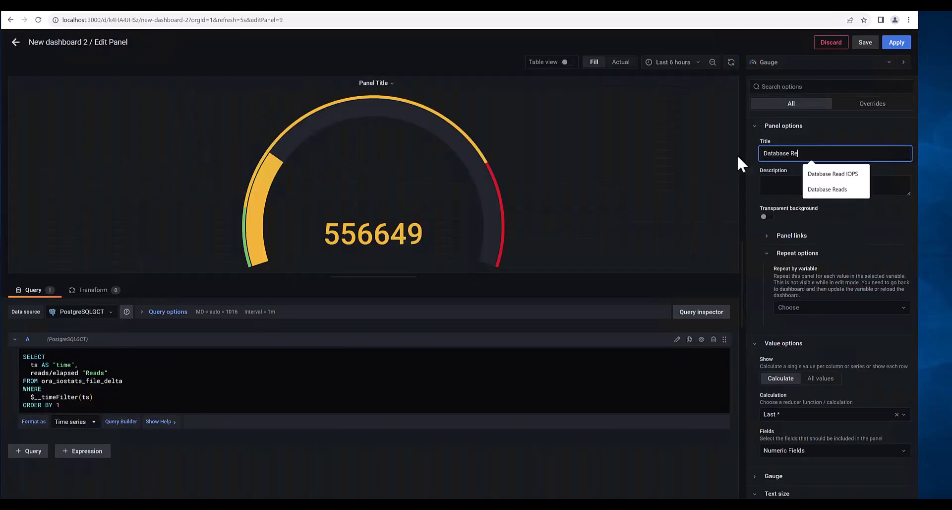
{"action": "type", "text": "ads"}
{"action": "left_click", "coordinate": [896, 43]}
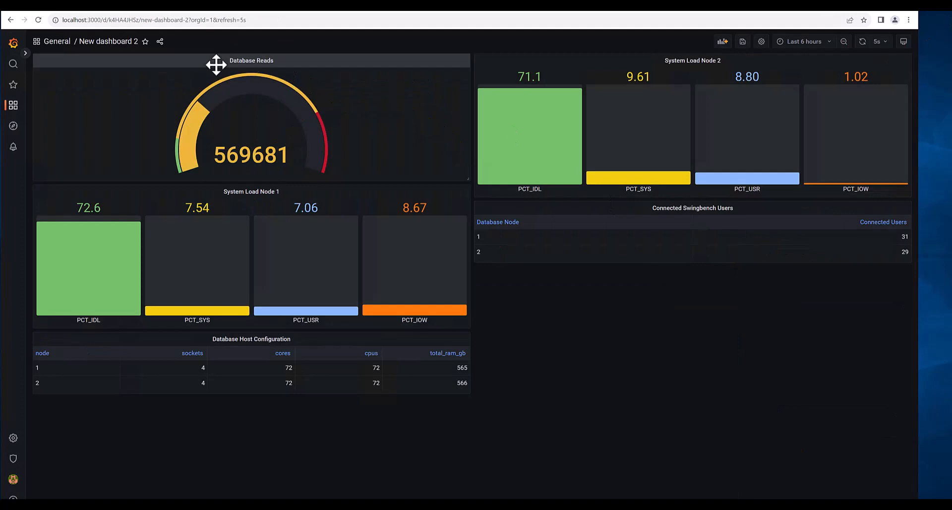
- Move the Database Reads gauge below the Connected Swingbench Users table and duplicate it
{"action": "left_click_drag", "start_coordinate": [216, 64], "coordinate": [661, 276]}
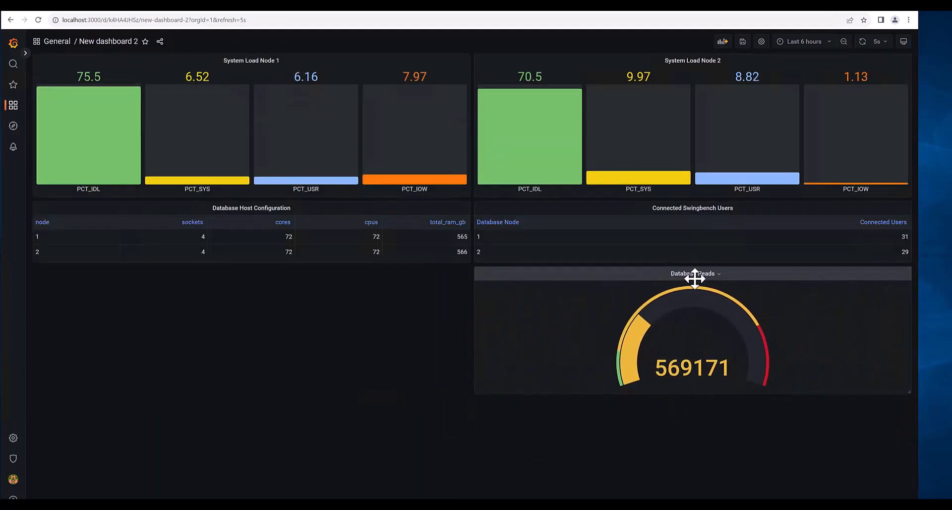
{"action": "left_click", "coordinate": [695, 275]}
{"action": "mouse_move", "coordinate": [693, 353]}
{"action": "left_click", "coordinate": [765, 353]}
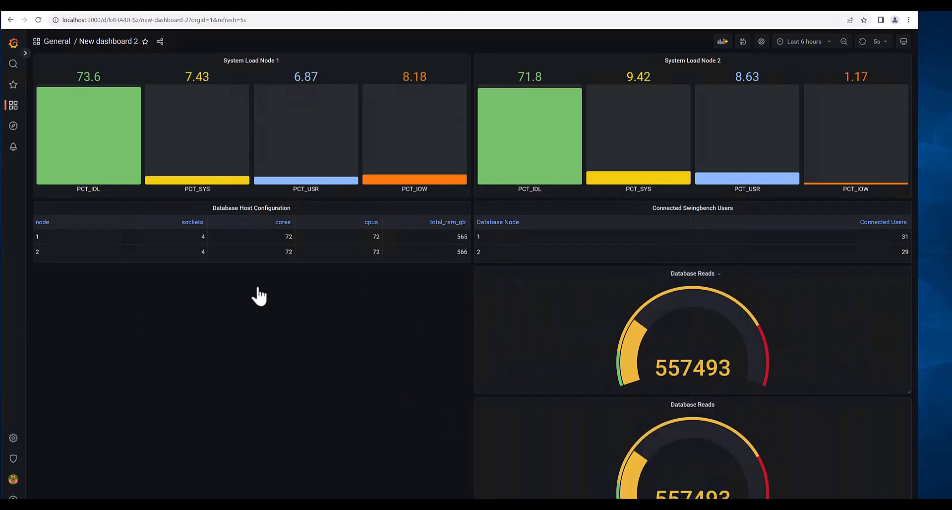
- Open the duplicate gauge under Database Host Configuration for editing and title it Database Writes
{"action": "left_click", "coordinate": [267, 276]}
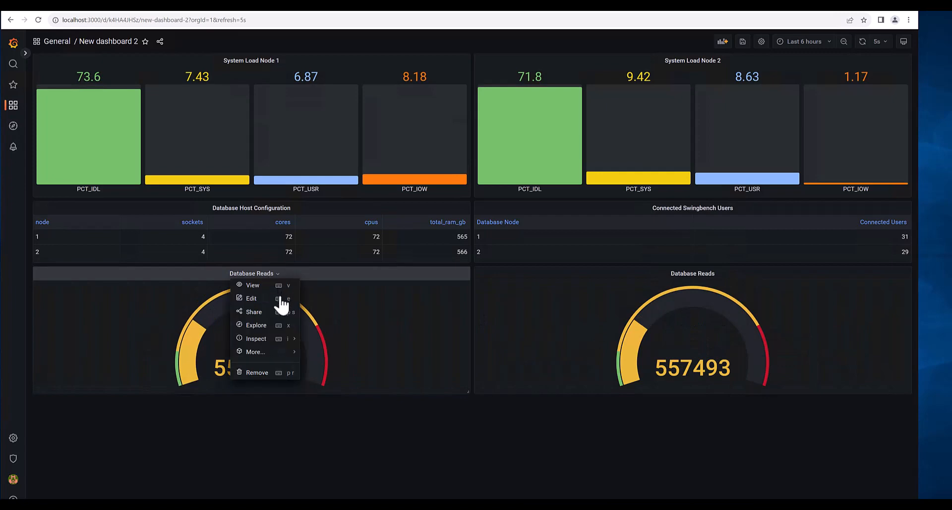
{"action": "left_click", "coordinate": [258, 299]}
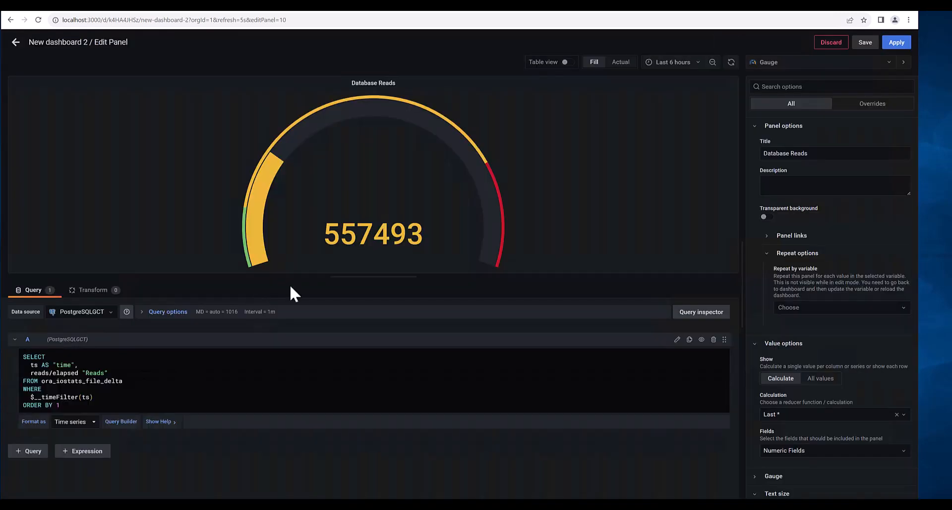
{"action": "double_click", "coordinate": [803, 155]}
{"action": "type", "text": "Writes"}
- Change the Database Writes query from reads to writes divided by elapsed, and disable and re-enable the query to refresh it
{"action": "left_click", "coordinate": [47, 374]}
{"action": "key", "text": "BackSpace"}
{"action": "key", "text": "BackSpace"}
{"action": "key", "text": "BackSpace"}
{"action": "key", "text": "BackSpace"}
{"action": "key", "text": "BackSpace"}
{"action": "type", "text": "writes"}
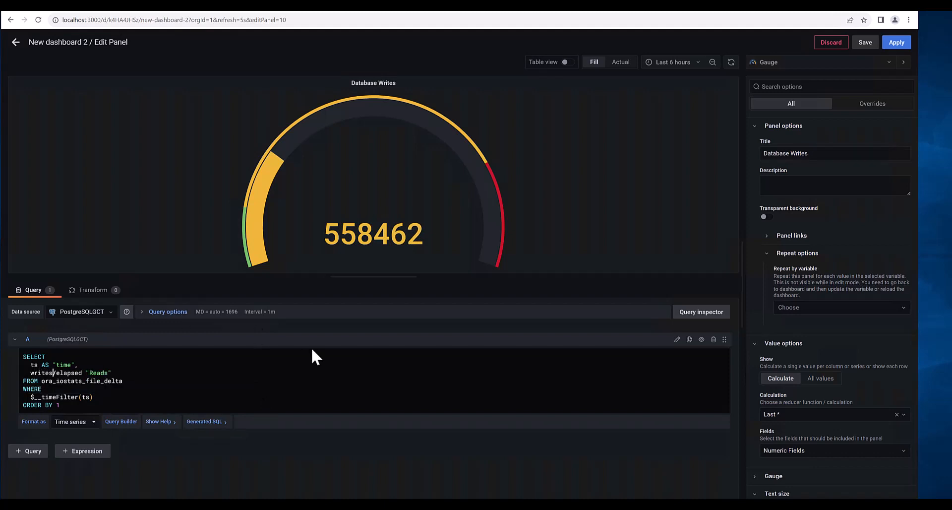
{"action": "left_click", "coordinate": [701, 340]}
{"action": "left_click", "coordinate": [700, 340]}
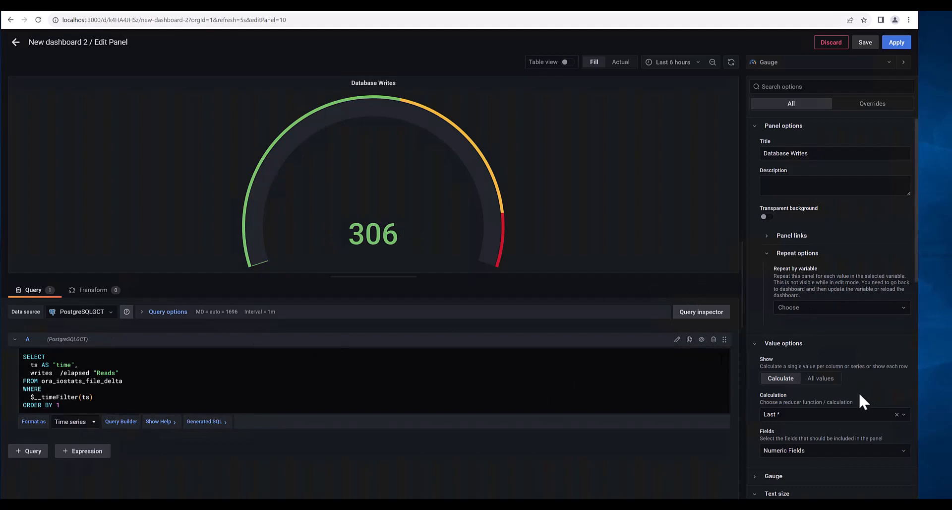
- Lower the Database Writes thresholds to 80010 for red and 50000 for yellow, and apply the panel
{"action": "scroll", "coordinate": [859, 391], "scroll_direction": "down", "scroll_amount": 10}
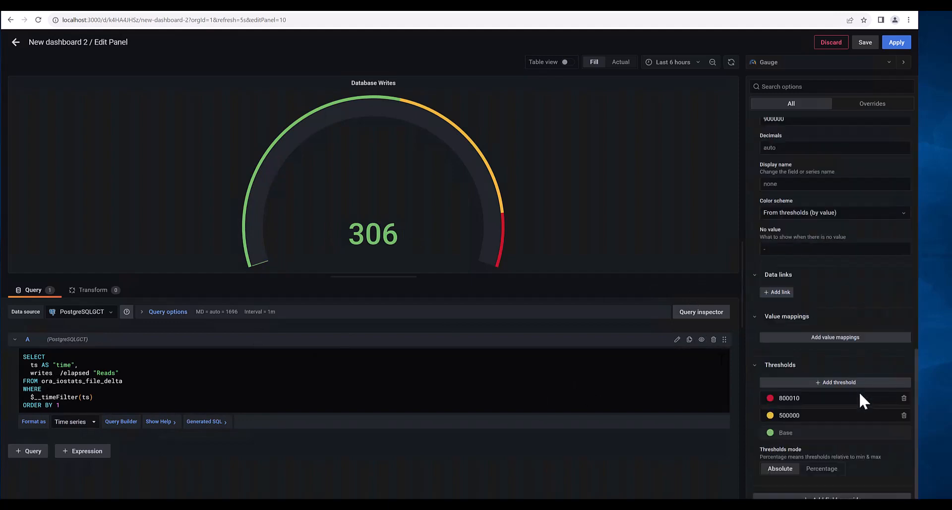
{"action": "left_click", "coordinate": [793, 398]}
{"action": "key", "text": "BackSpace"}
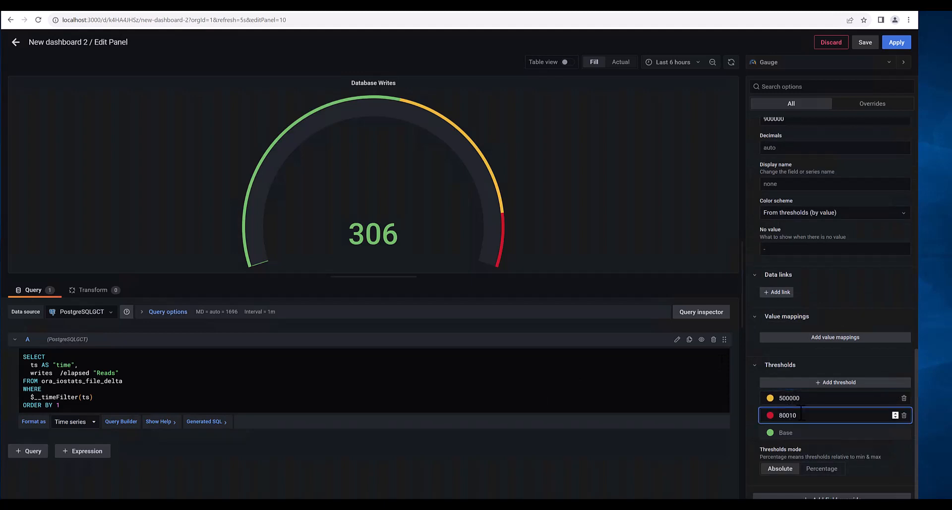
{"action": "left_click", "coordinate": [793, 398]}
{"action": "key", "text": "BackSpace"}
{"action": "left_click", "coordinate": [895, 42]}
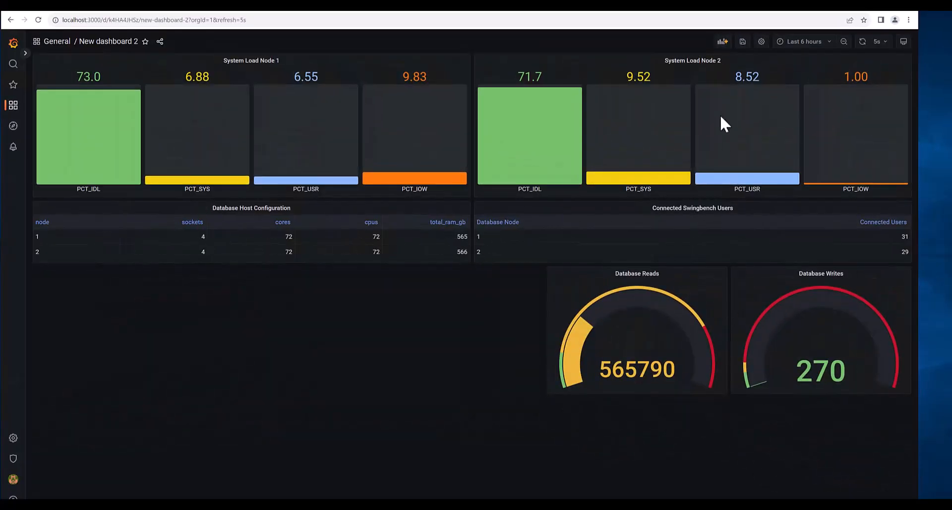
- Add a new panel to the dashboard and set its visualization to Bar gauge
{"action": "left_click", "coordinate": [722, 41]}
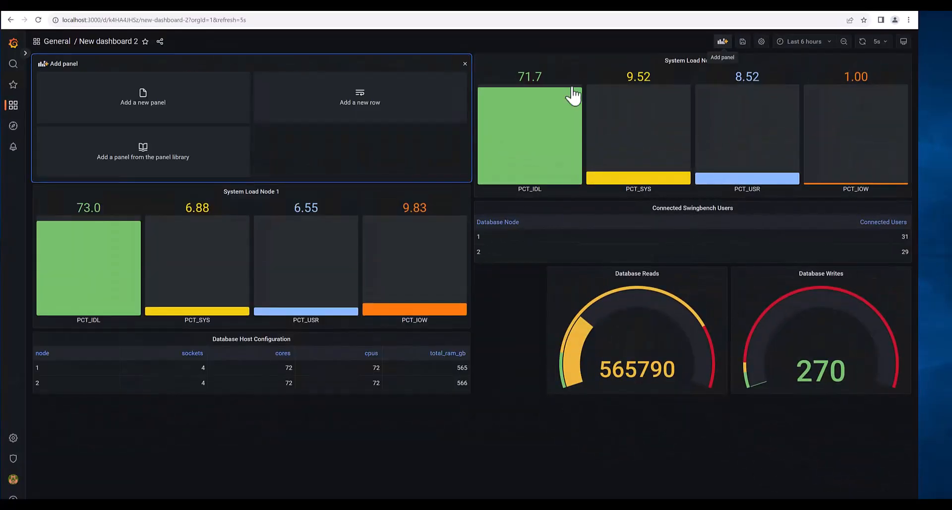
{"action": "left_click", "coordinate": [160, 102]}
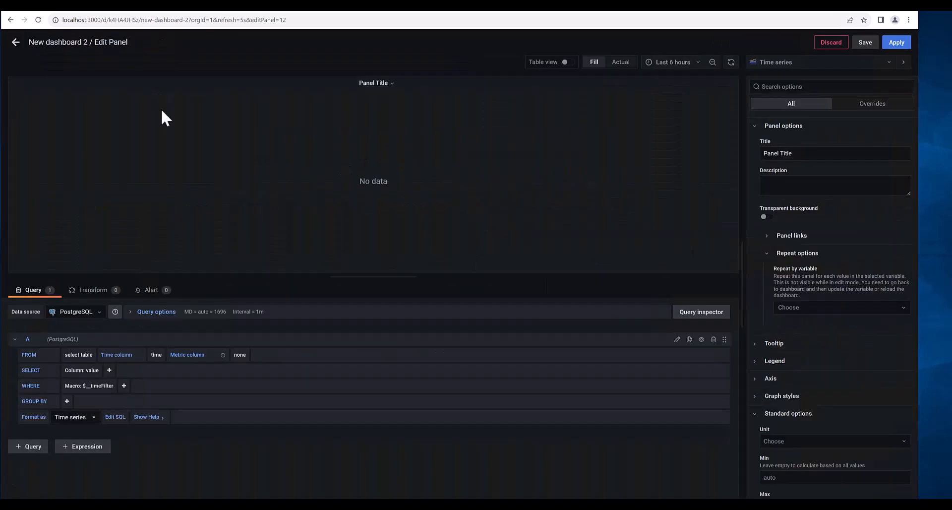
{"action": "left_click", "coordinate": [782, 63]}
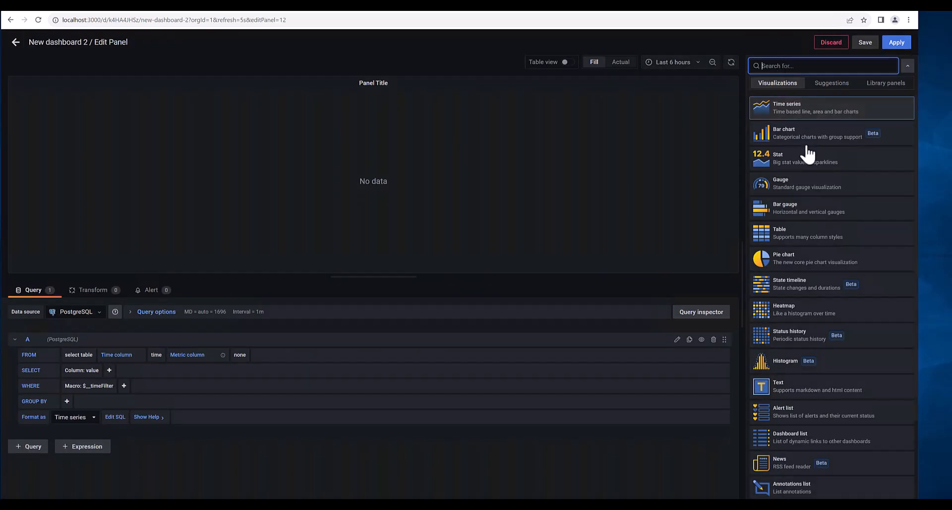
{"action": "left_click", "coordinate": [793, 213]}
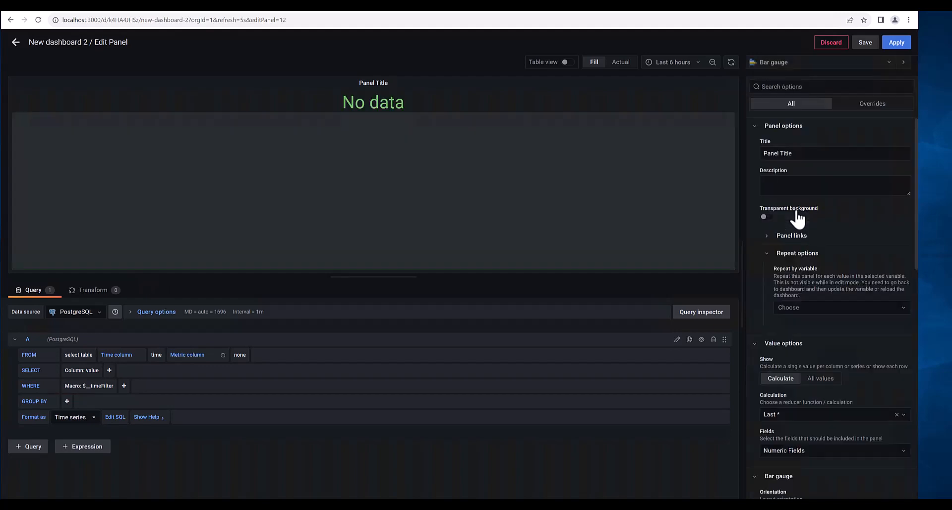
- Query read_mb from the ora_iostats_file_delta table in the PostgreSQLGCT data source, with ts as the time column
{"action": "left_click", "coordinate": [94, 313]}
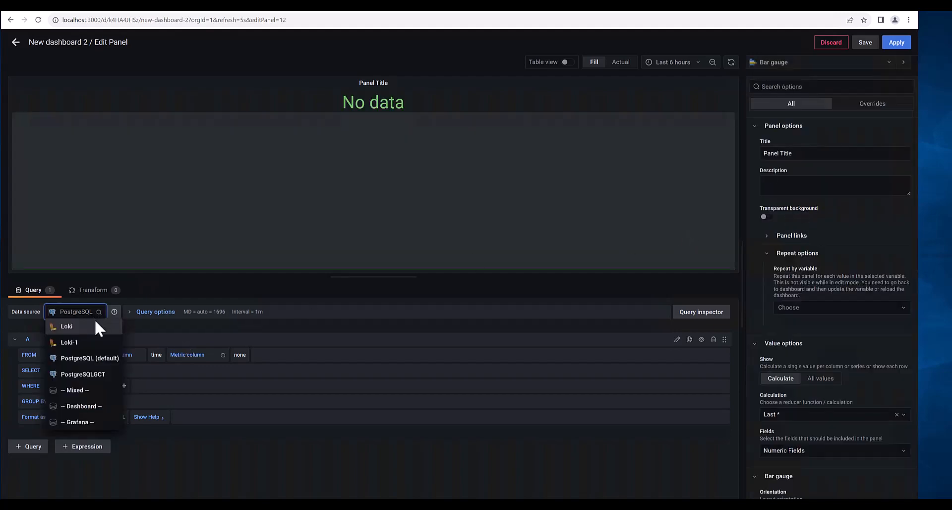
{"action": "left_click", "coordinate": [85, 375]}
{"action": "left_click", "coordinate": [80, 354]}
{"action": "left_click", "coordinate": [94, 416]}
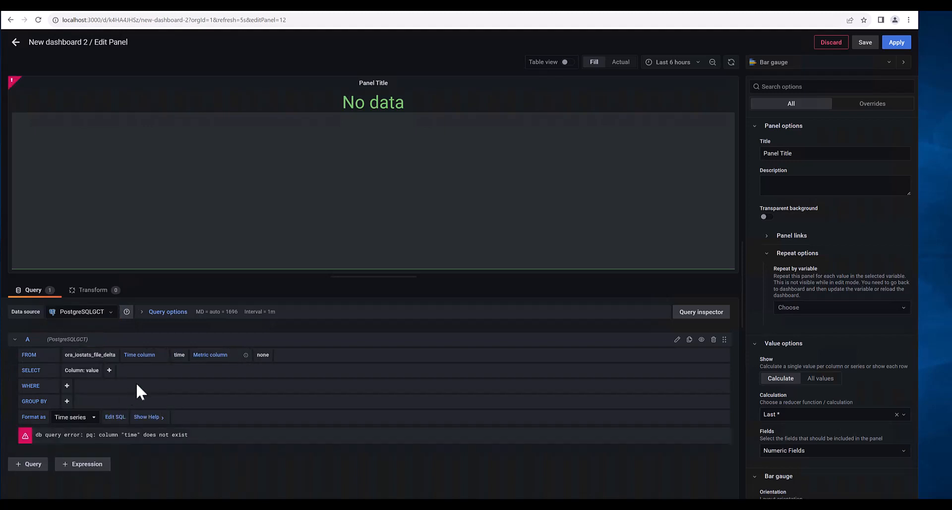
{"action": "left_click", "coordinate": [180, 355]}
{"action": "left_click", "coordinate": [181, 417]}
{"action": "left_click", "coordinate": [93, 373]}
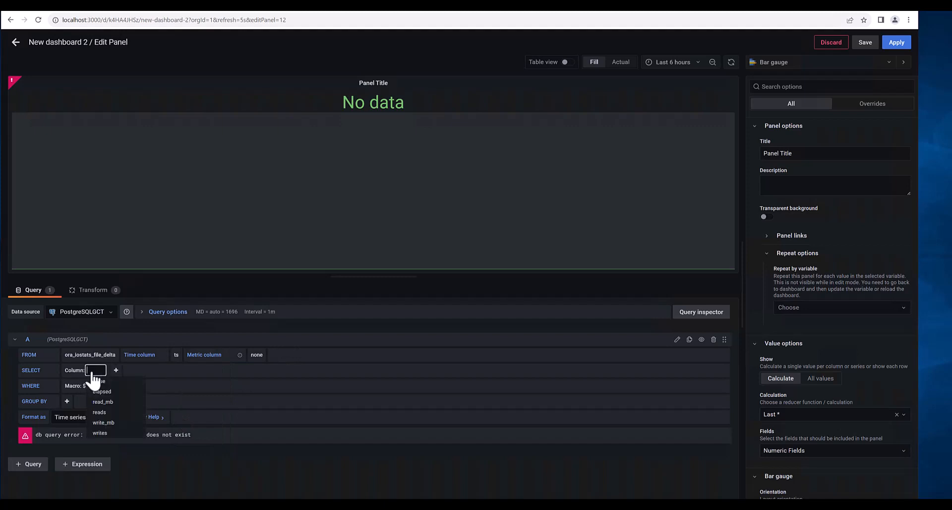
{"action": "left_click", "coordinate": [100, 402]}
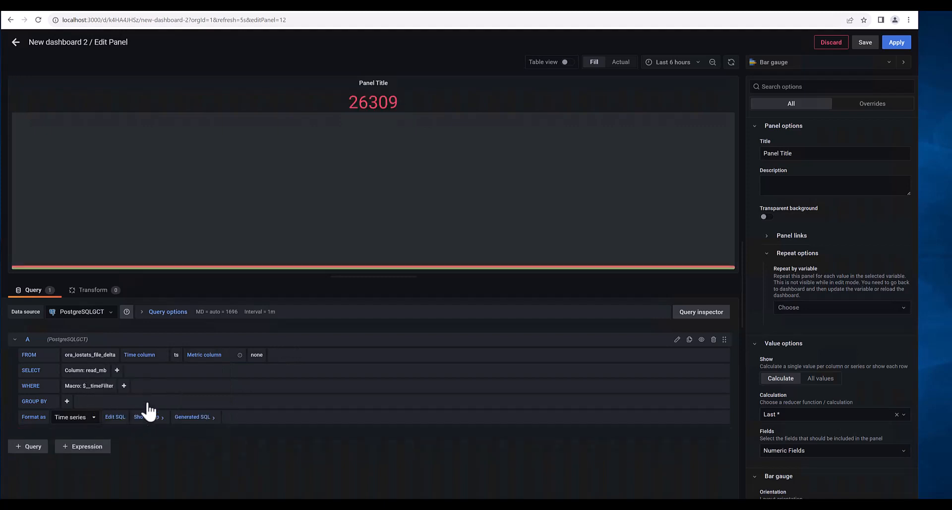
- Edit the query as SQL, changing read_mb to read_mb/elapsed "READ_MBS", and start a new line below it
{"action": "left_click", "coordinate": [120, 417]}
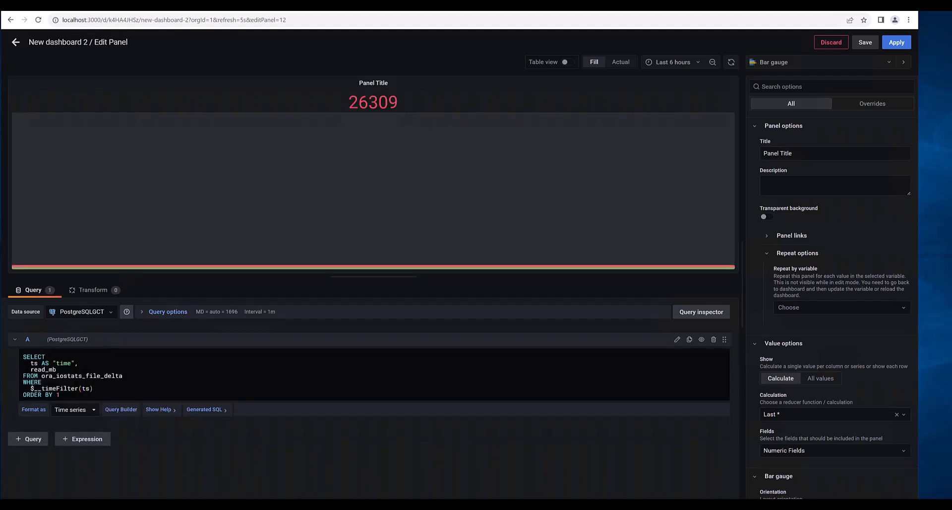
{"action": "left_click", "coordinate": [58, 372]}
{"action": "type", "text": "/elapsed \"READ_M"}
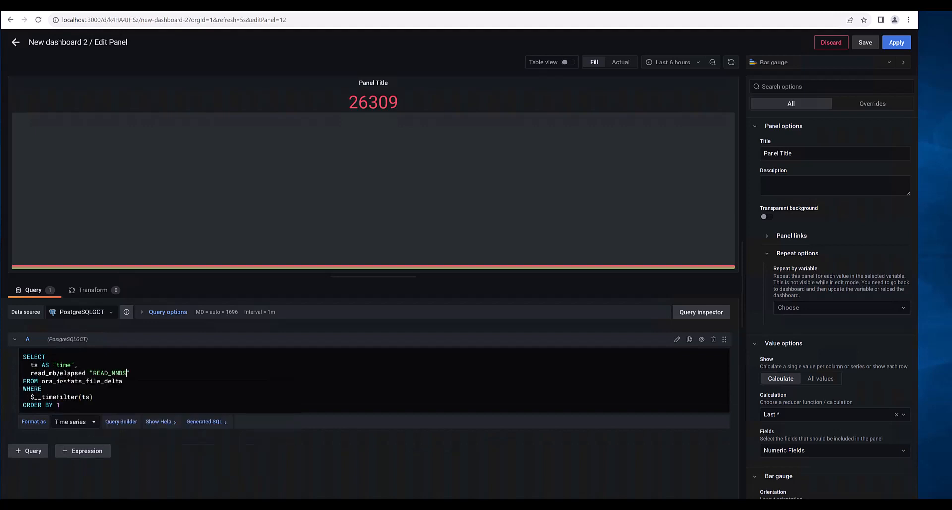
{"action": "type", "text": "BS\","}
{"action": "key", "text": "Return"}
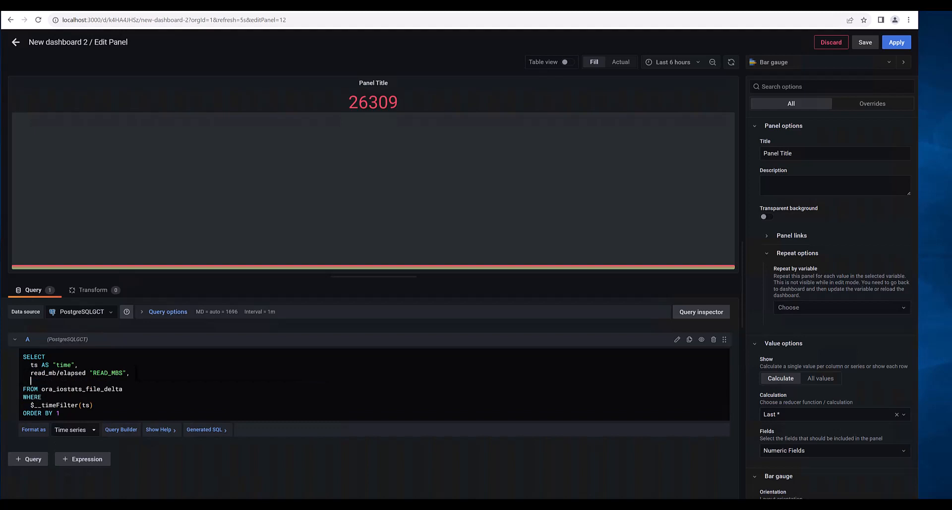
- Duplicate the read_mb/elapsed line in the query and change the copy's column to write_mb
{"action": "left_click_drag", "start_coordinate": [142, 372], "coordinate": [16, 375]}
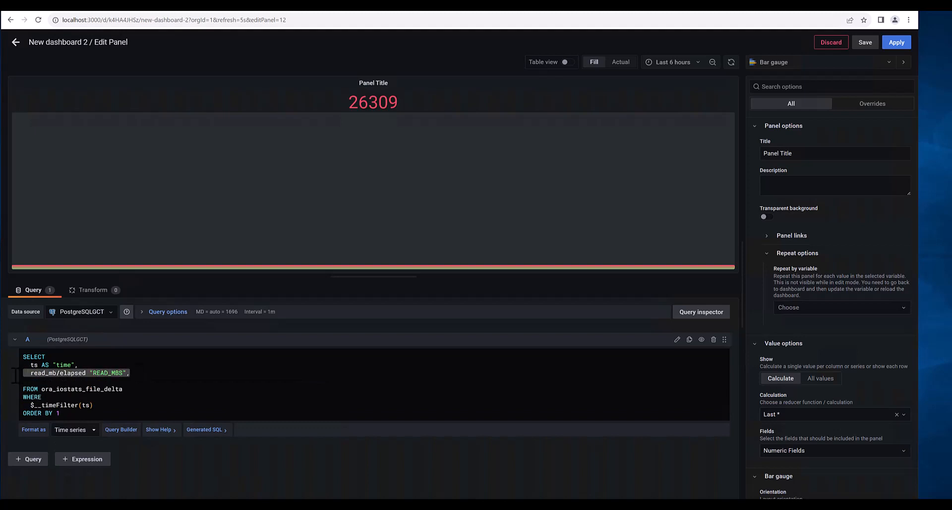
{"action": "key", "text": "ctrl+c"}
{"action": "key", "text": "Down"}
{"action": "key", "text": "ctrl+v"}
{"action": "left_click", "coordinate": [45, 381]}
{"action": "key", "text": "BackSpace"}
{"action": "key", "text": "BackSpace"}
{"action": "key", "text": "BackSpace"}
{"action": "key", "text": "BackSpace"}
{"action": "type", "text": "write"}
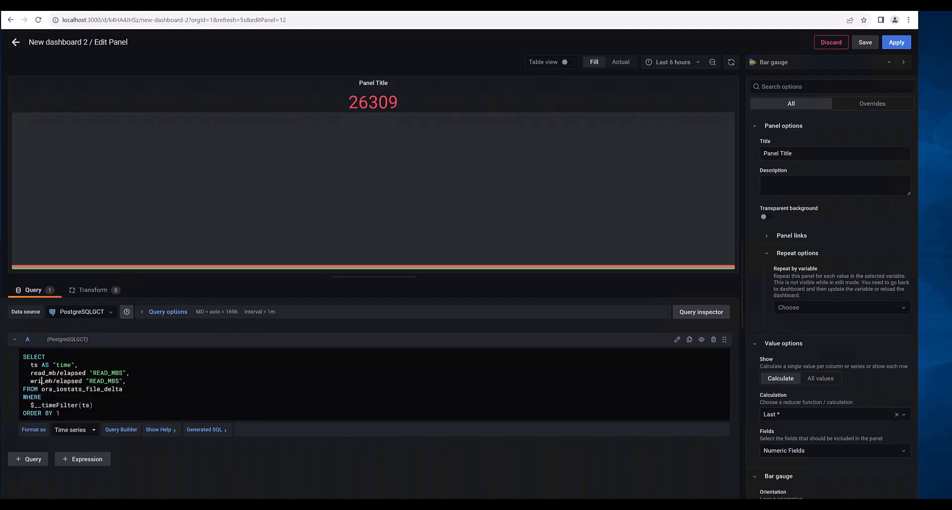
- Change the alias of write_mb/elapsed to "WRITE_MBS", without a trailing comma, and run the query
{"action": "left_click", "coordinate": [112, 382]}
{"action": "key", "text": "BackSpace"}
{"action": "key", "text": "BackSpace"}
{"action": "key", "text": "BackSpace"}
{"action": "key", "text": "BackSpace"}
{"action": "type", "text": "WRITE"}
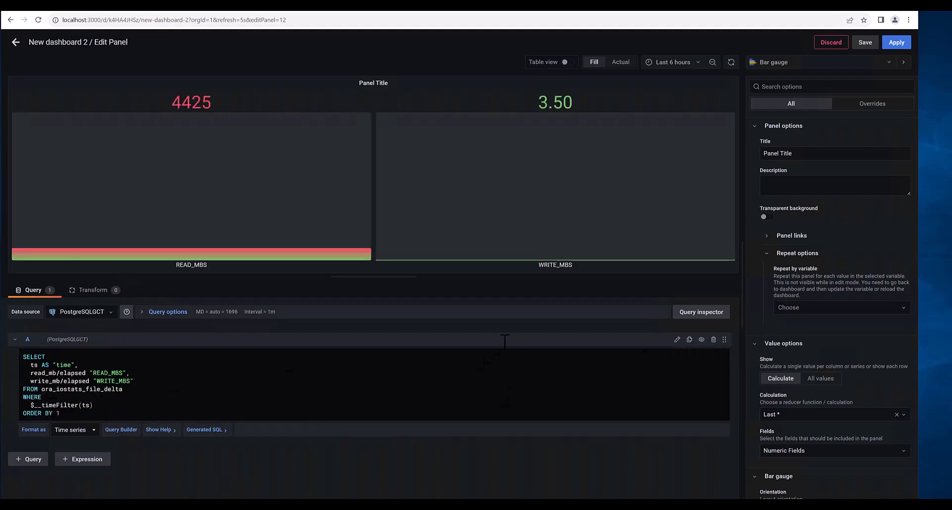
- Set the bar gauge to Retro LCD display mode with horizontal orientation
{"action": "scroll", "coordinate": [807, 362], "scroll_direction": "down", "scroll_amount": 3}
{"action": "scroll", "coordinate": [807, 361], "scroll_direction": "down", "scroll_amount": 2}
{"action": "left_click", "coordinate": [823, 238]}
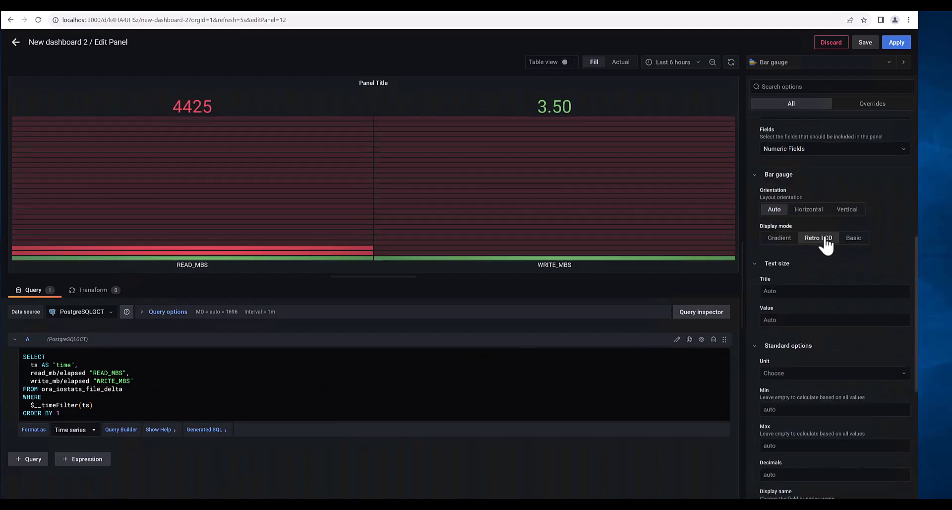
{"action": "left_click", "coordinate": [809, 210]}
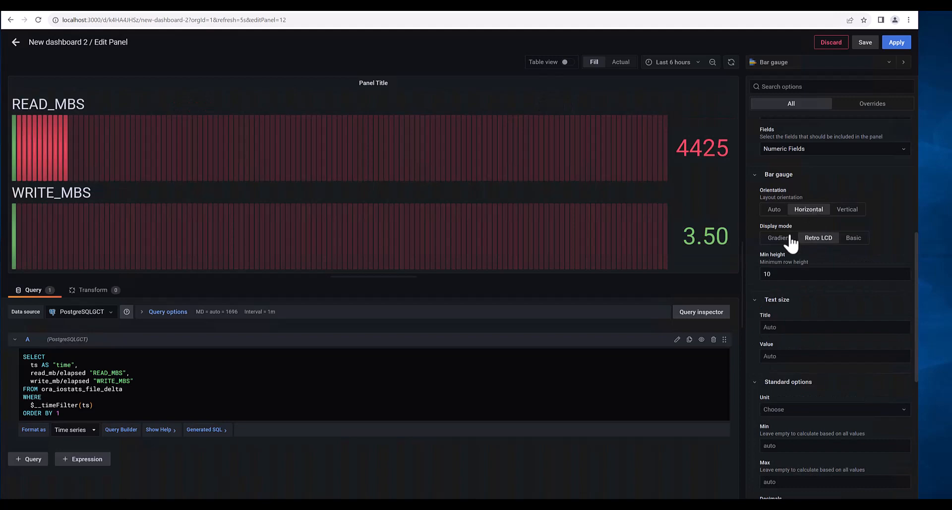
- Delete the red threshold at 80 and add a yellow threshold at 3000
{"action": "scroll", "coordinate": [809, 411], "scroll_direction": "down", "scroll_amount": 7}
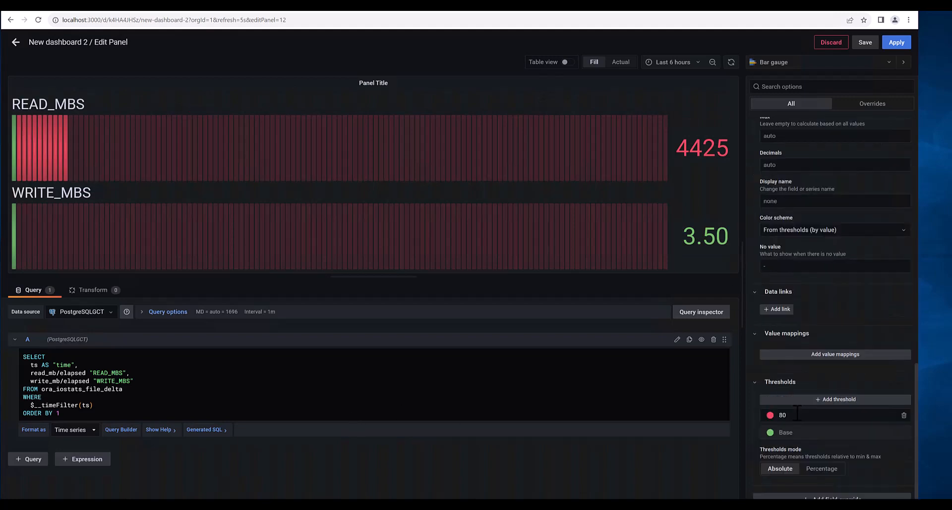
{"action": "left_click", "coordinate": [903, 415]}
{"action": "left_click", "coordinate": [844, 417]}
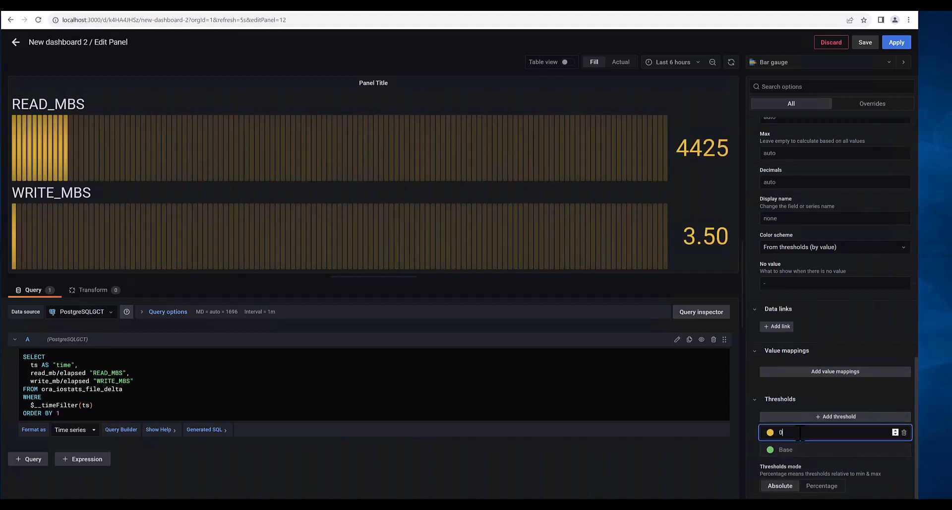
{"action": "key", "text": "Tab"}
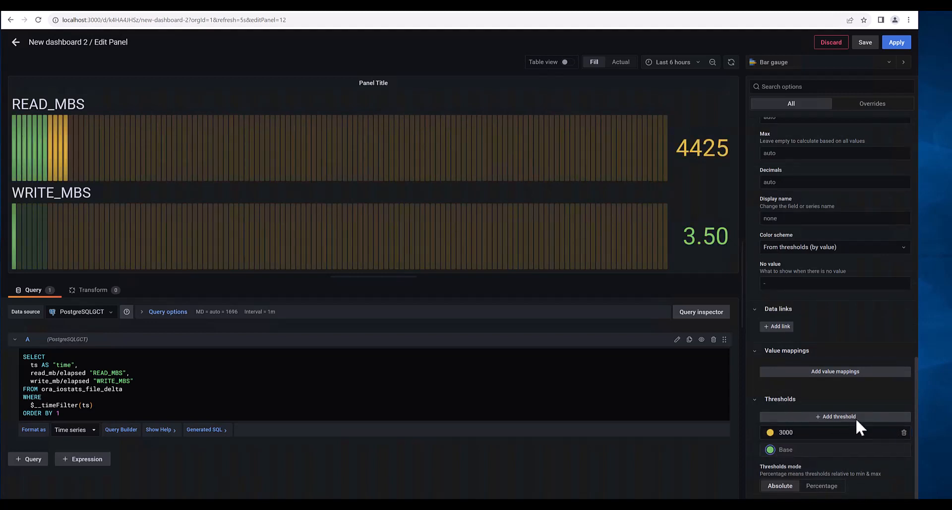
- Add a second threshold at 5000 and color it red
{"action": "left_click", "coordinate": [856, 417]}
{"action": "key", "text": "BackSpace"}
{"action": "type", "text": "5"}
{"action": "left_click", "coordinate": [770, 432]}
{"action": "left_click", "coordinate": [694, 389]}
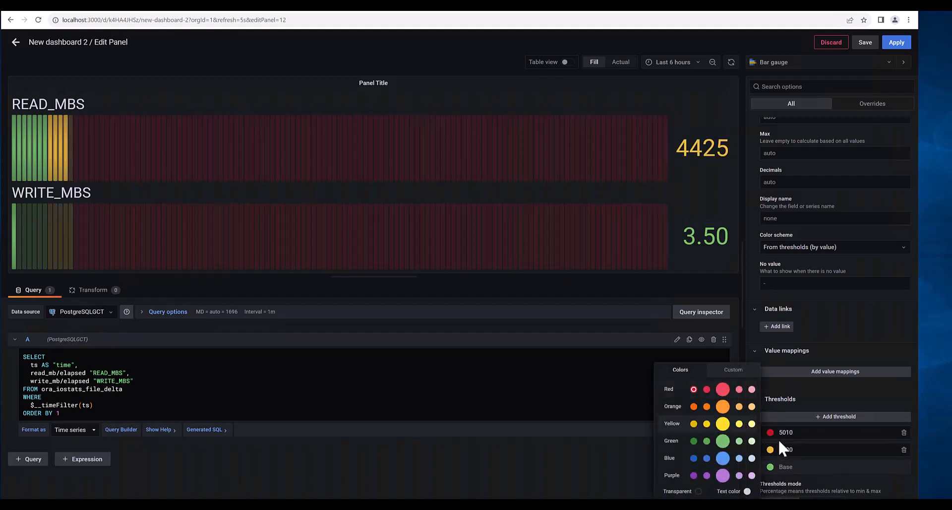
{"action": "left_click", "coordinate": [825, 431]}
{"action": "key", "text": "BackSpace"}
{"action": "type", "text": "00"}
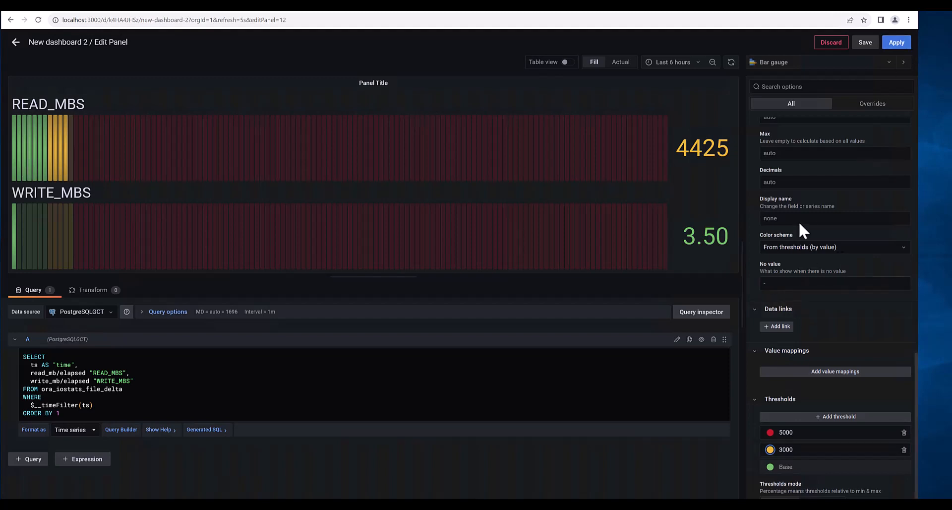
- Set the bar gauge's maximum value to 9000 and apply the panel
{"action": "left_click", "coordinate": [788, 153]}
{"action": "type", "text": "9000"}
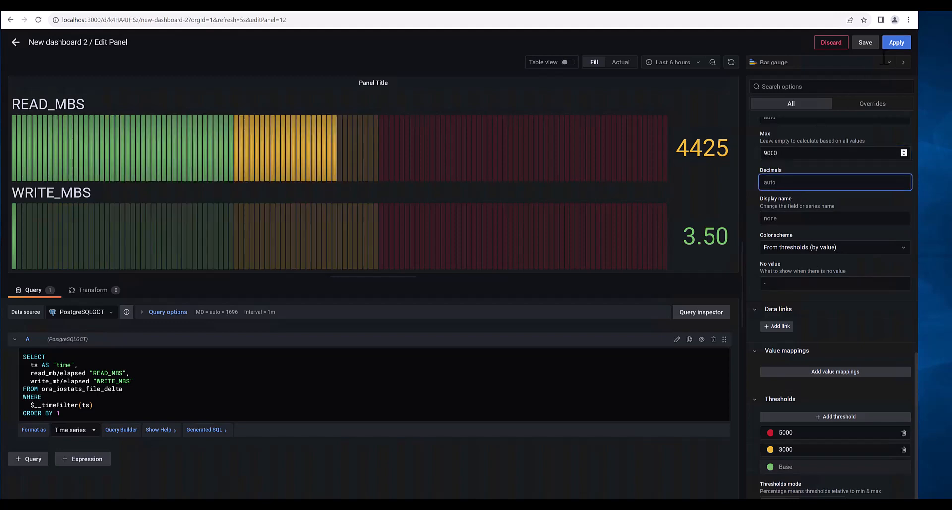
{"action": "left_click", "coordinate": [893, 42]}
- Move the new bar gauge panel below Database Host Configuration and title it Database Throughput
{"action": "left_click_drag", "start_coordinate": [365, 61], "coordinate": [266, 283]}
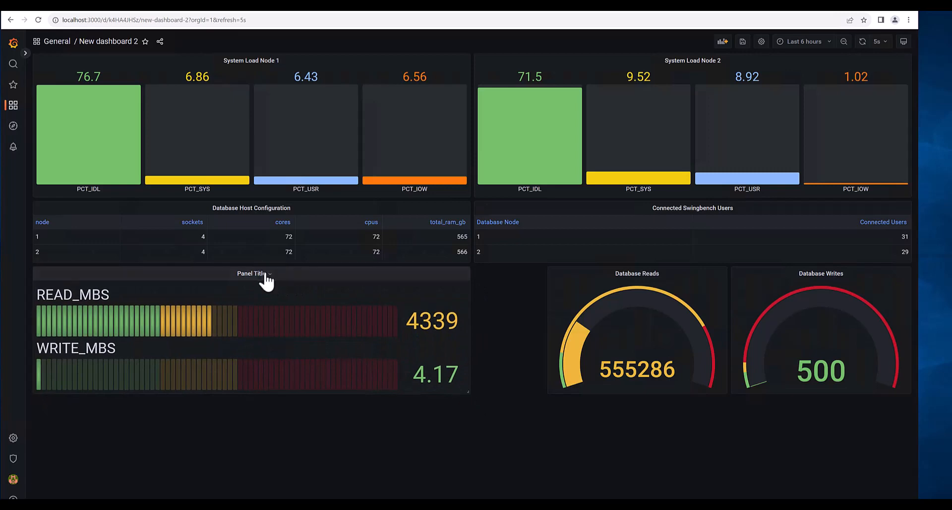
{"action": "left_click", "coordinate": [257, 274]}
{"action": "left_click", "coordinate": [244, 298]}
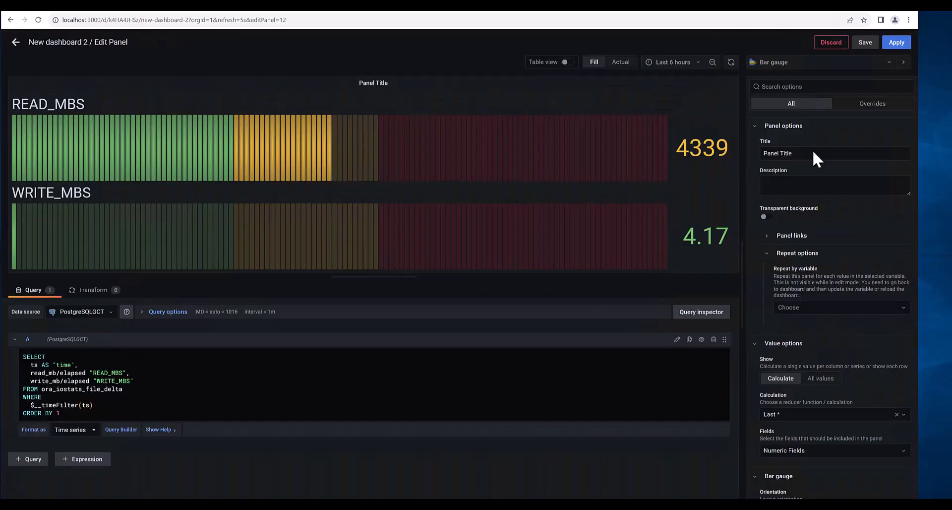
{"action": "left_click", "coordinate": [801, 154]}
{"action": "key", "text": "ctrl+a"}
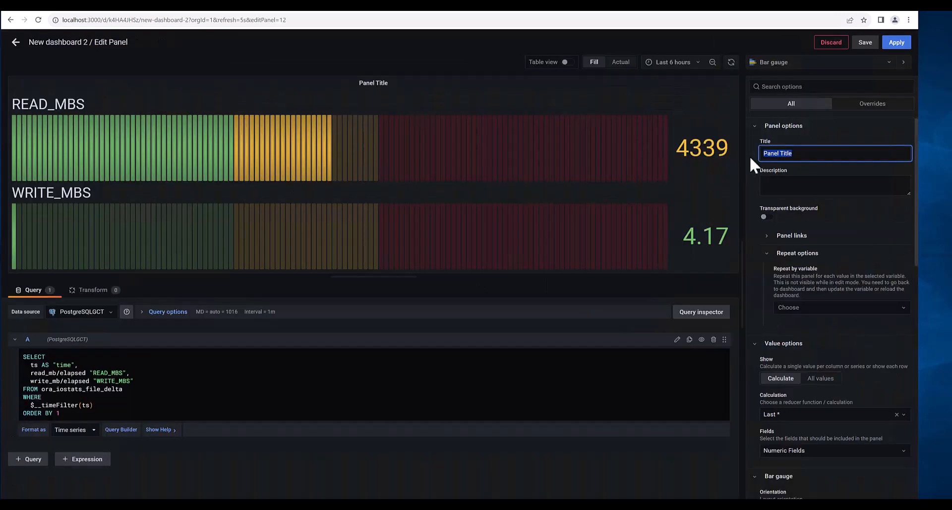
{"action": "type", "text": "Database Throughput"}
{"action": "left_click", "coordinate": [900, 43]}
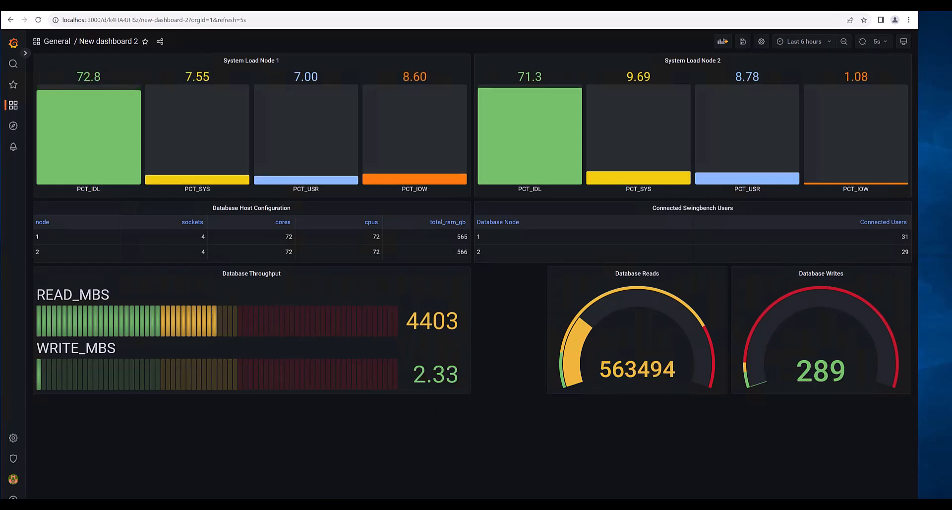
- Switch to the Swingbench window to examine its transaction and logged-on user charts
{"action": "key", "text": "alt+Tab"}
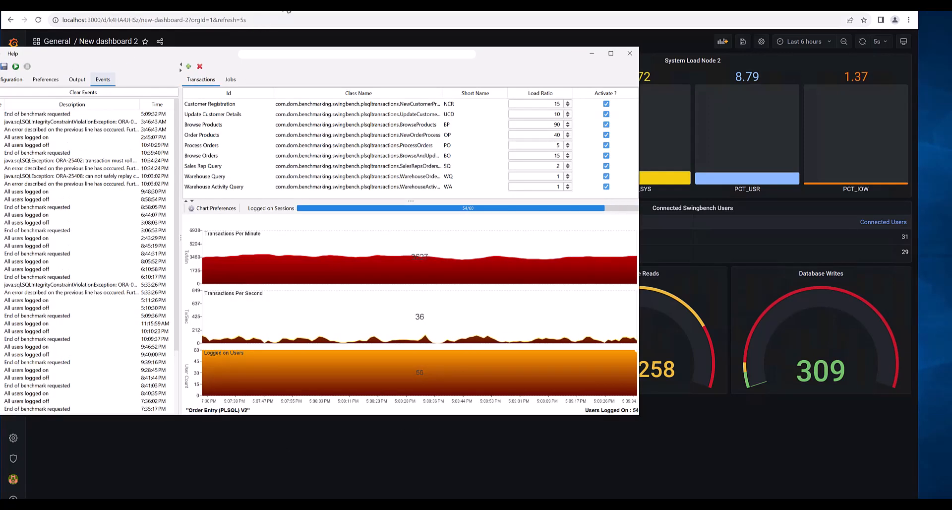
{"action": "left_click", "coordinate": [286, 10]}
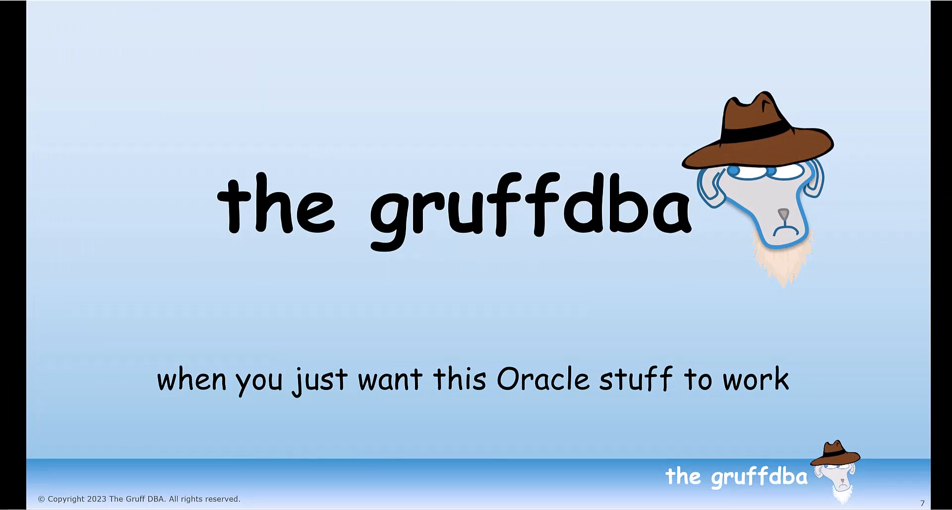
{"action": "key", "text": "Right"}
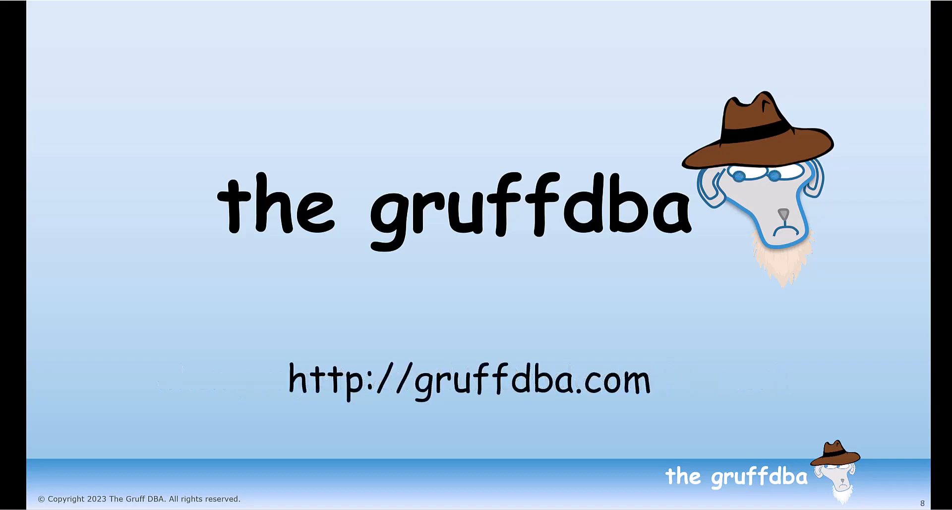